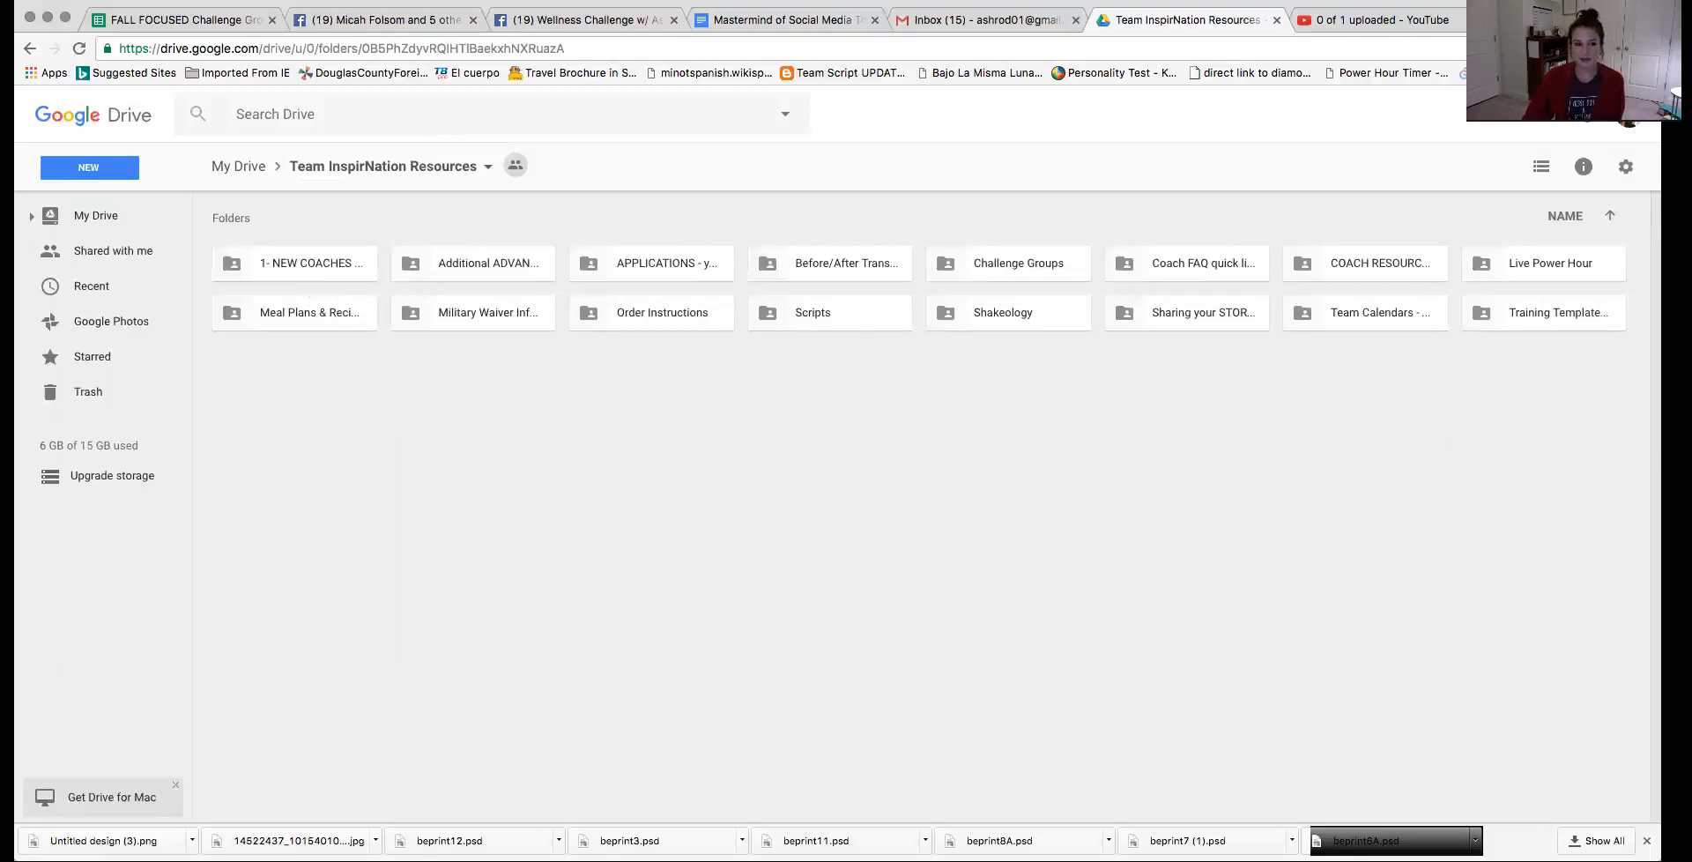
# Step: Browse the 21 Day New Coach Training ESSENTIALS subfolder inside '1- NEW COACHES START HERE' and return
pyautogui.doubleClick(292, 263)
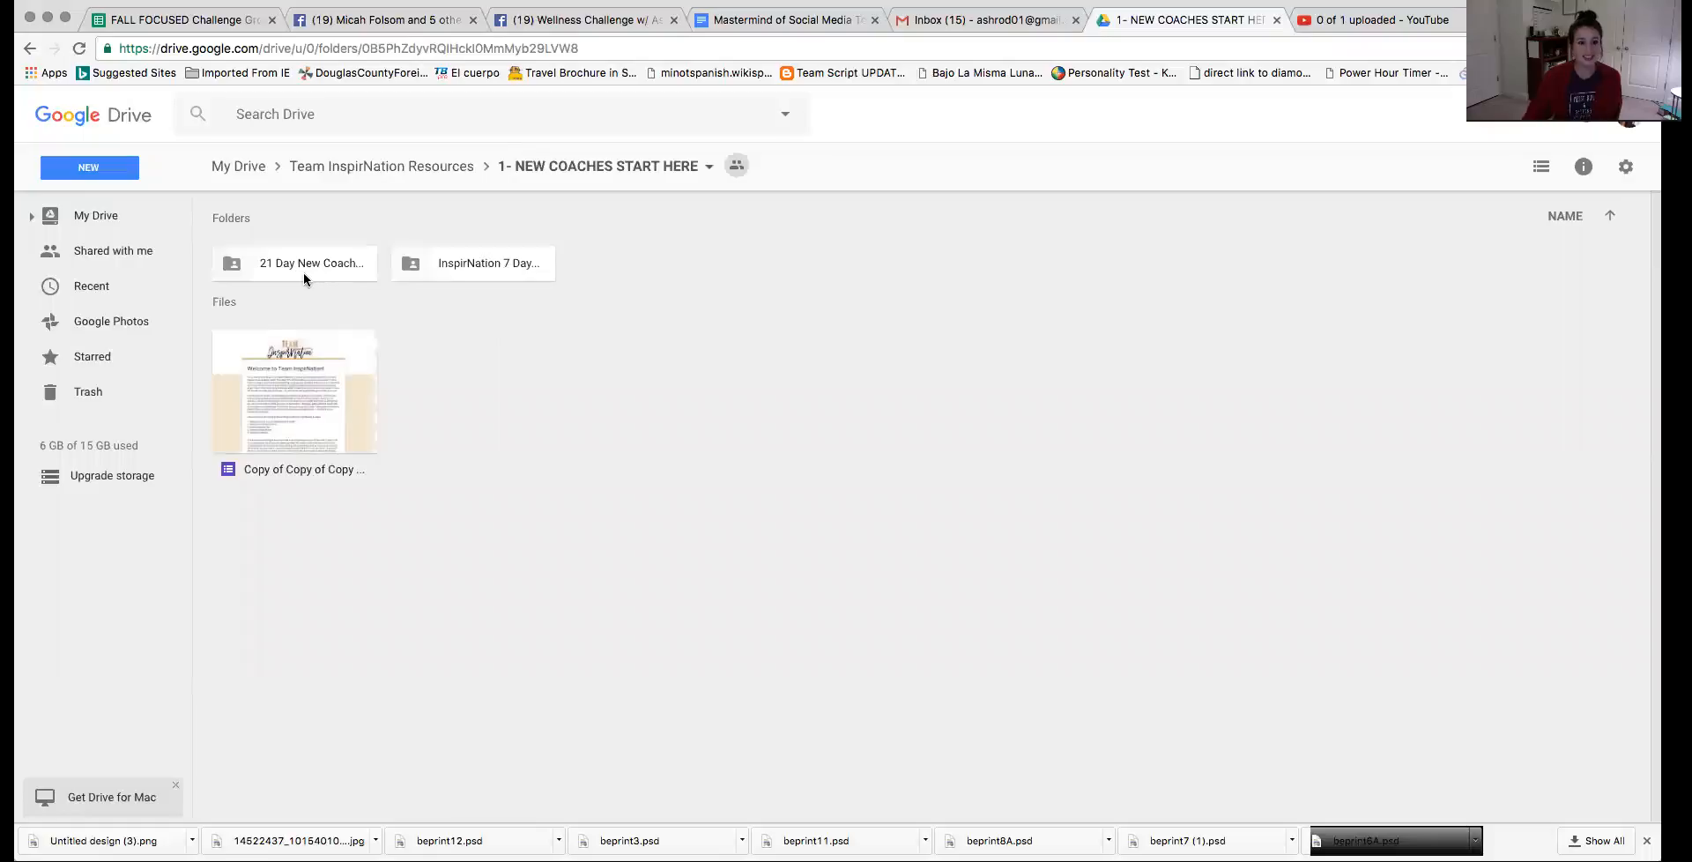
pyautogui.click(293, 263)
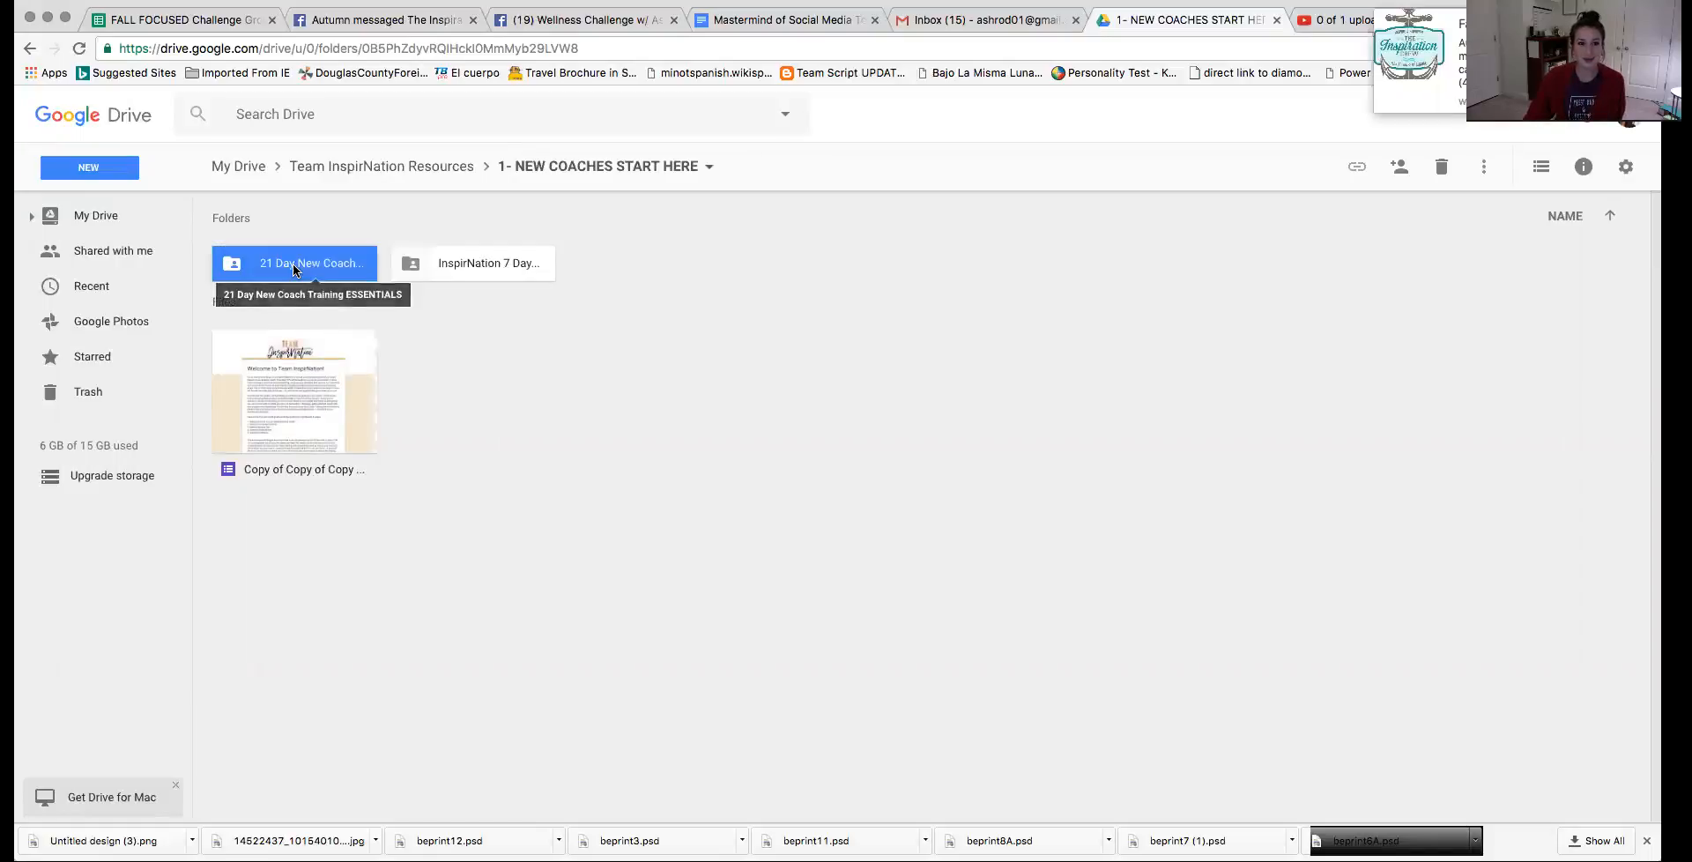
pyautogui.doubleClick(292, 262)
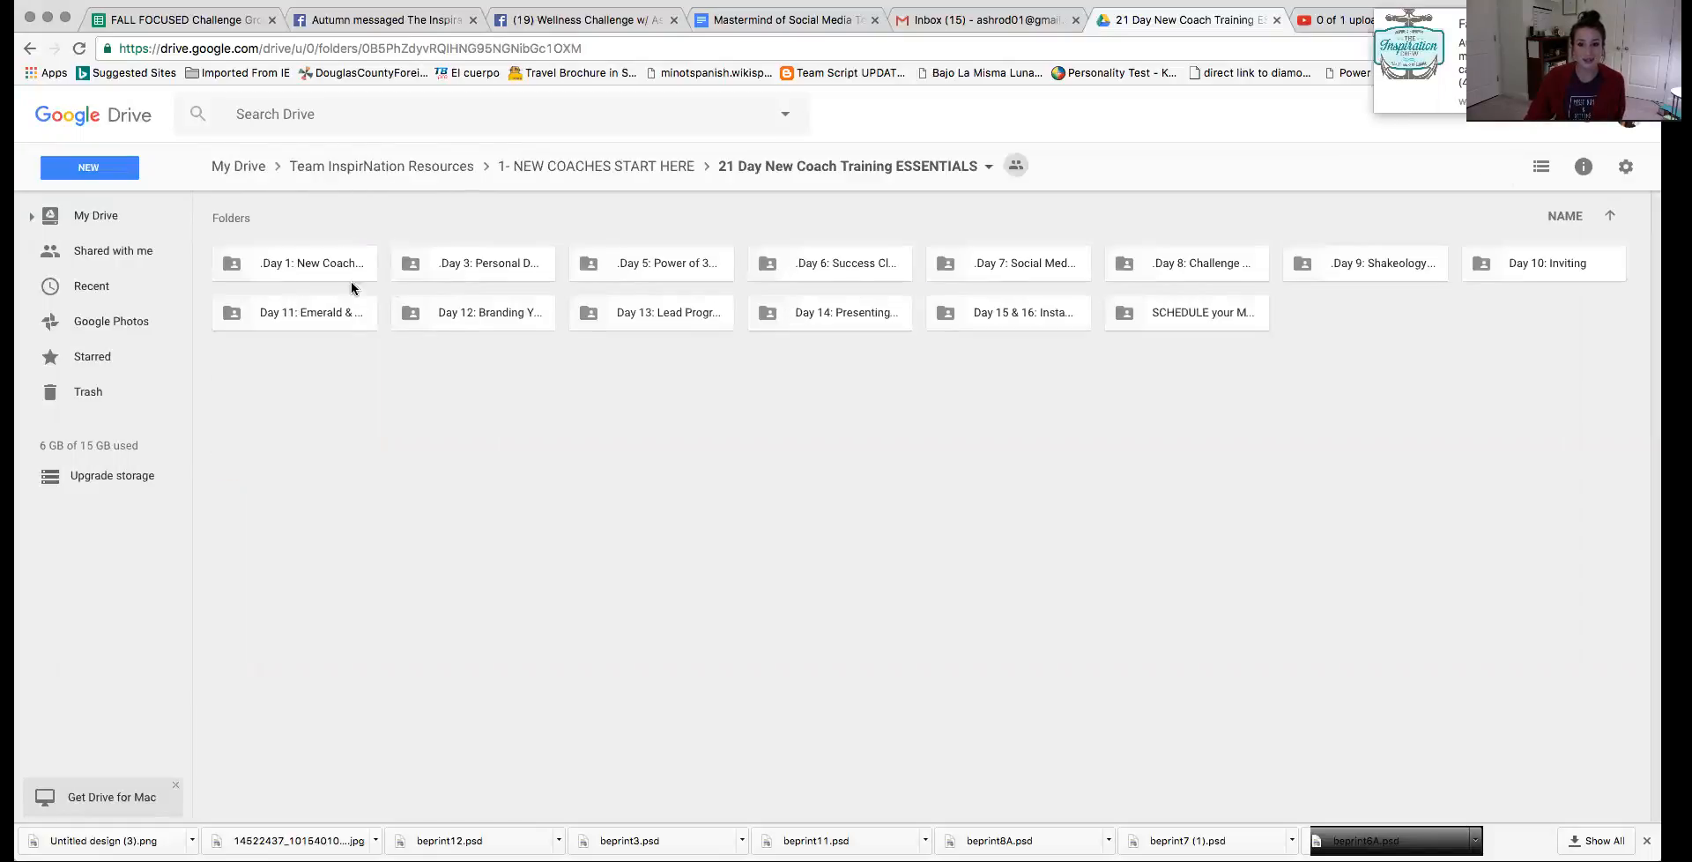
pyautogui.click(587, 167)
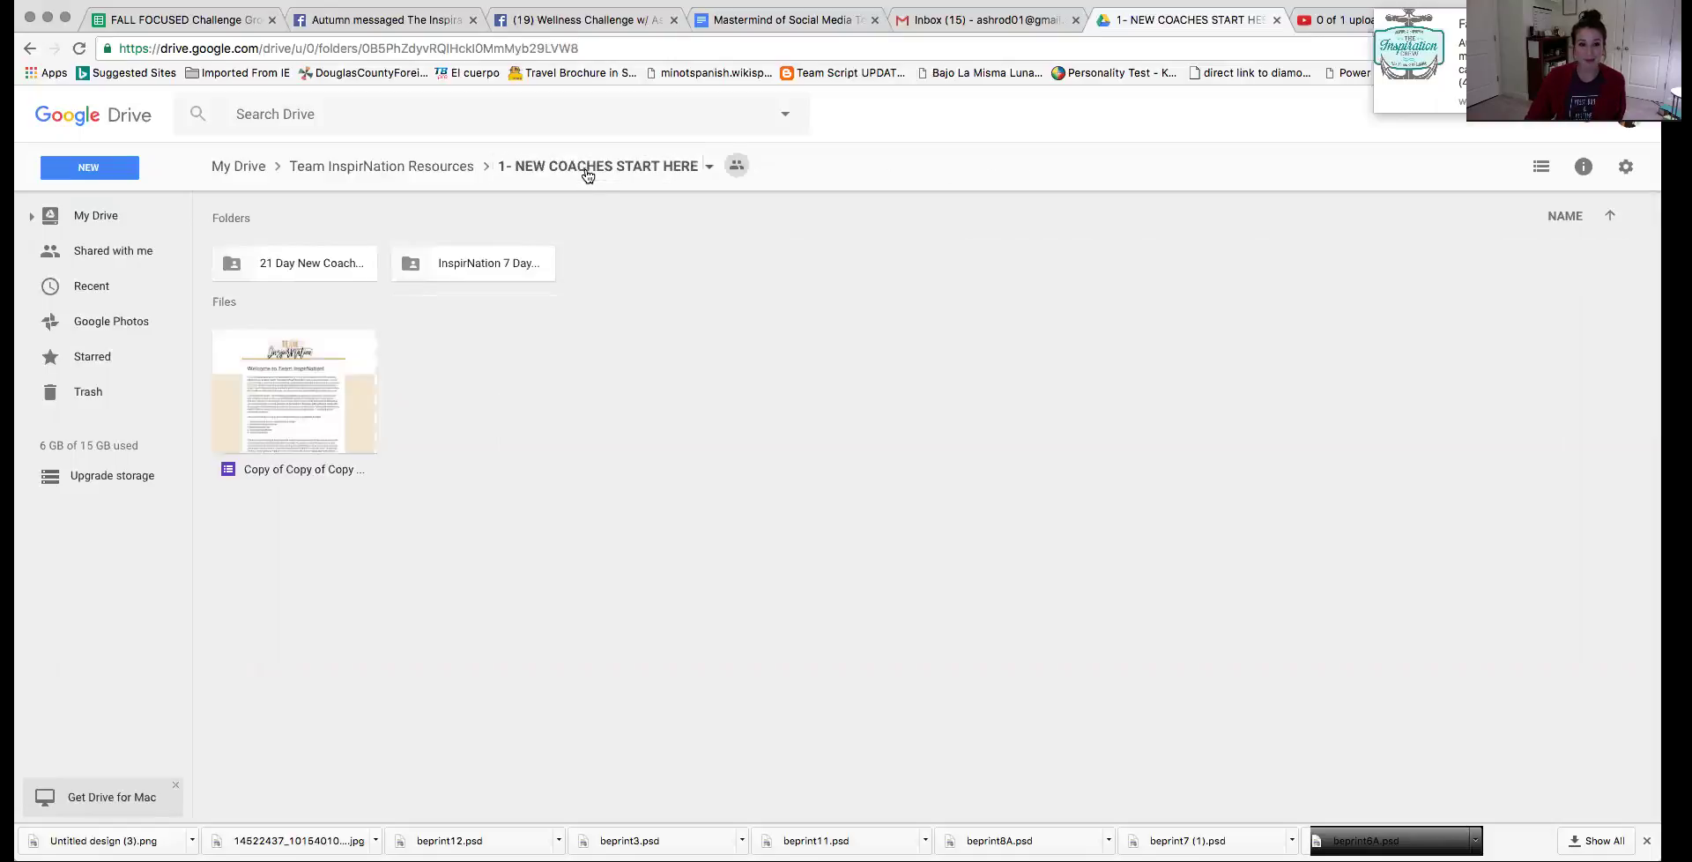
# Step: Browse the InspirNation 7 Day New Coach Bootcamp subfolder, then return to Team InspirNation Resources
pyautogui.click(459, 266)
pyautogui.doubleClick(459, 266)
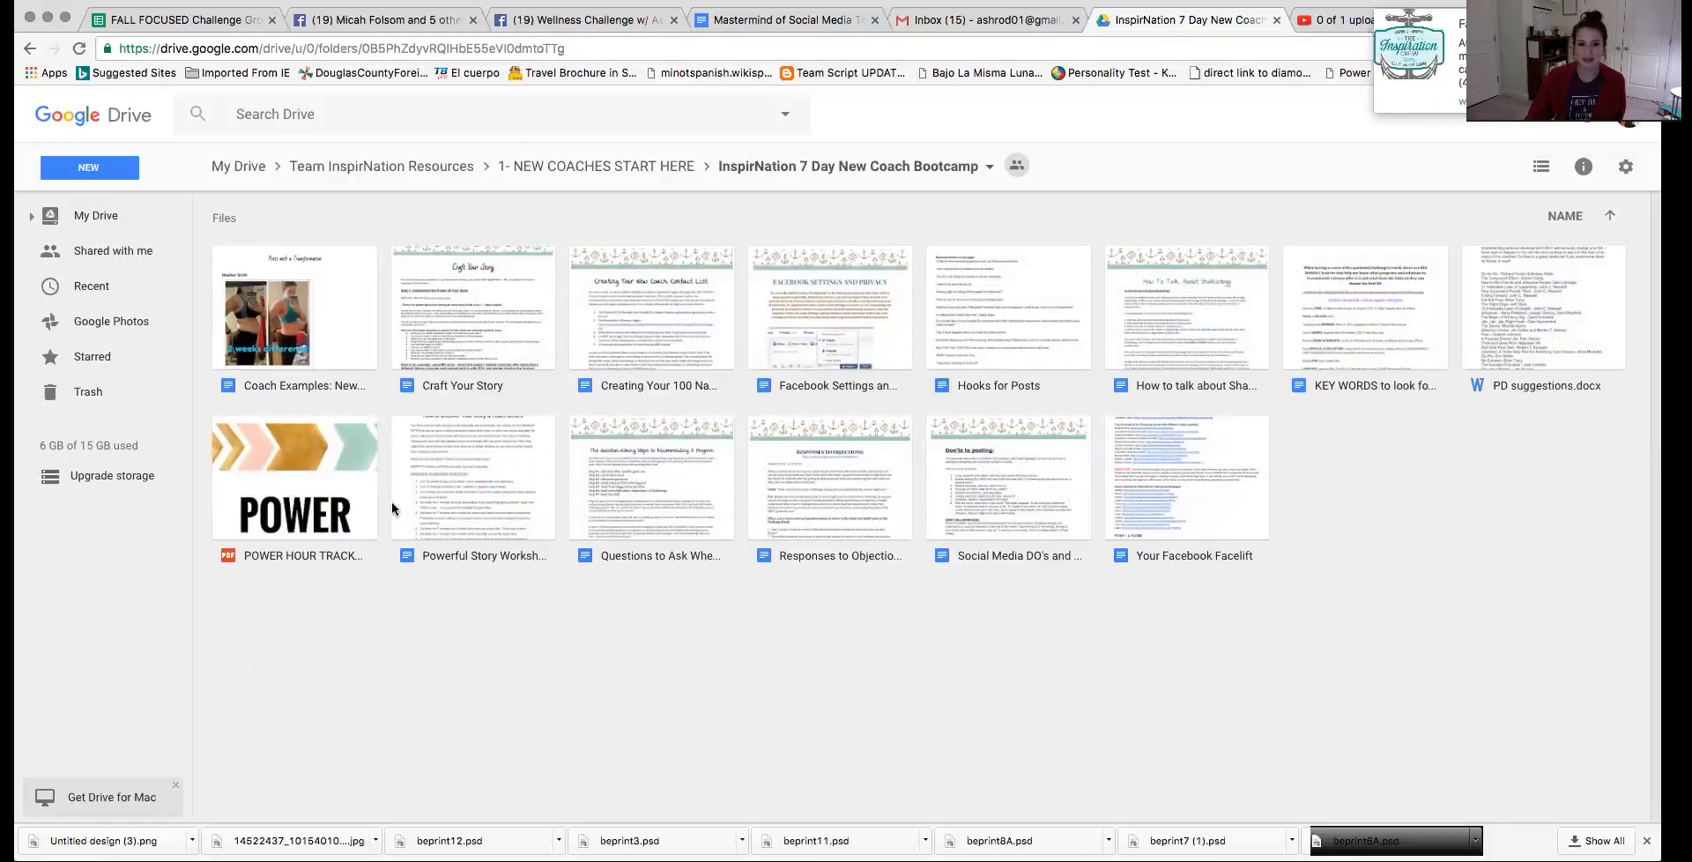
pyautogui.click(602, 167)
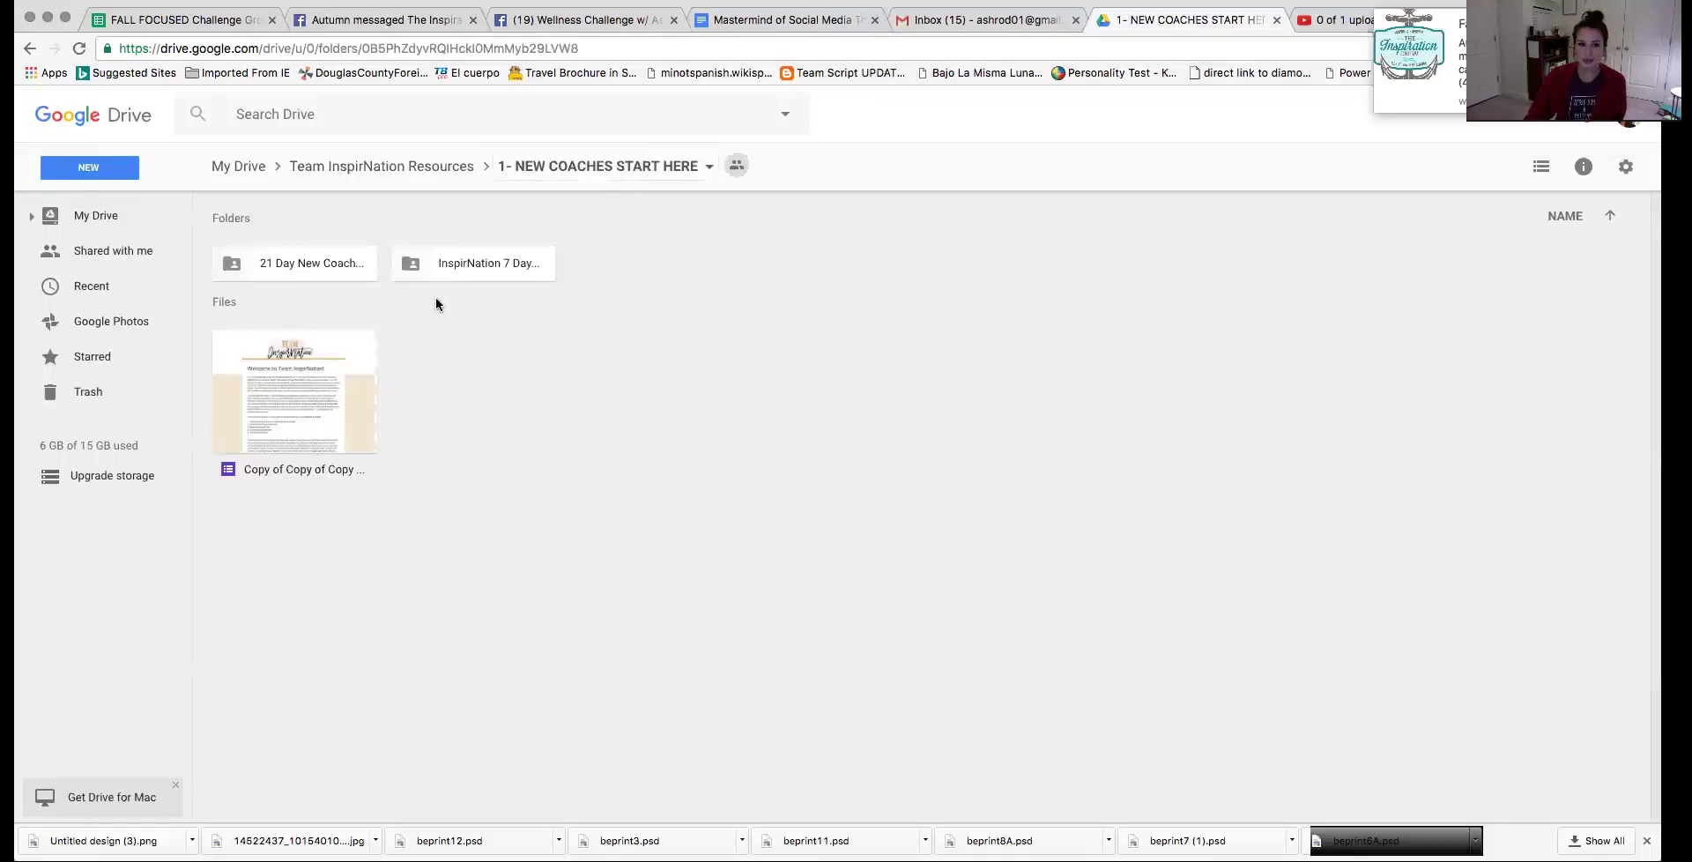
pyautogui.click(381, 166)
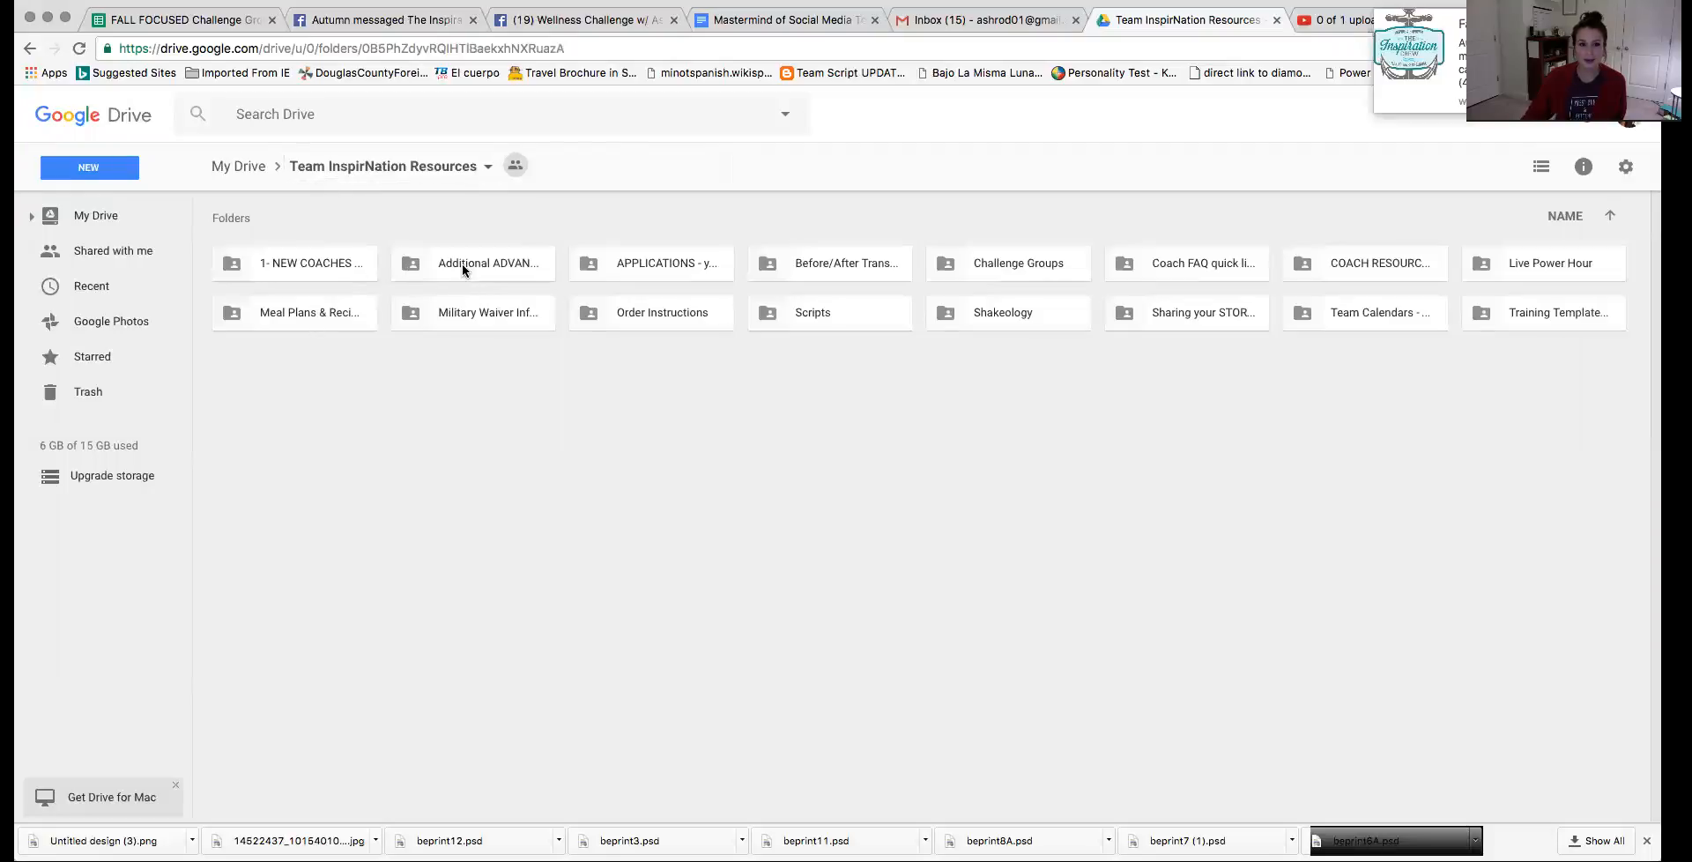
pyautogui.doubleClick(287, 316)
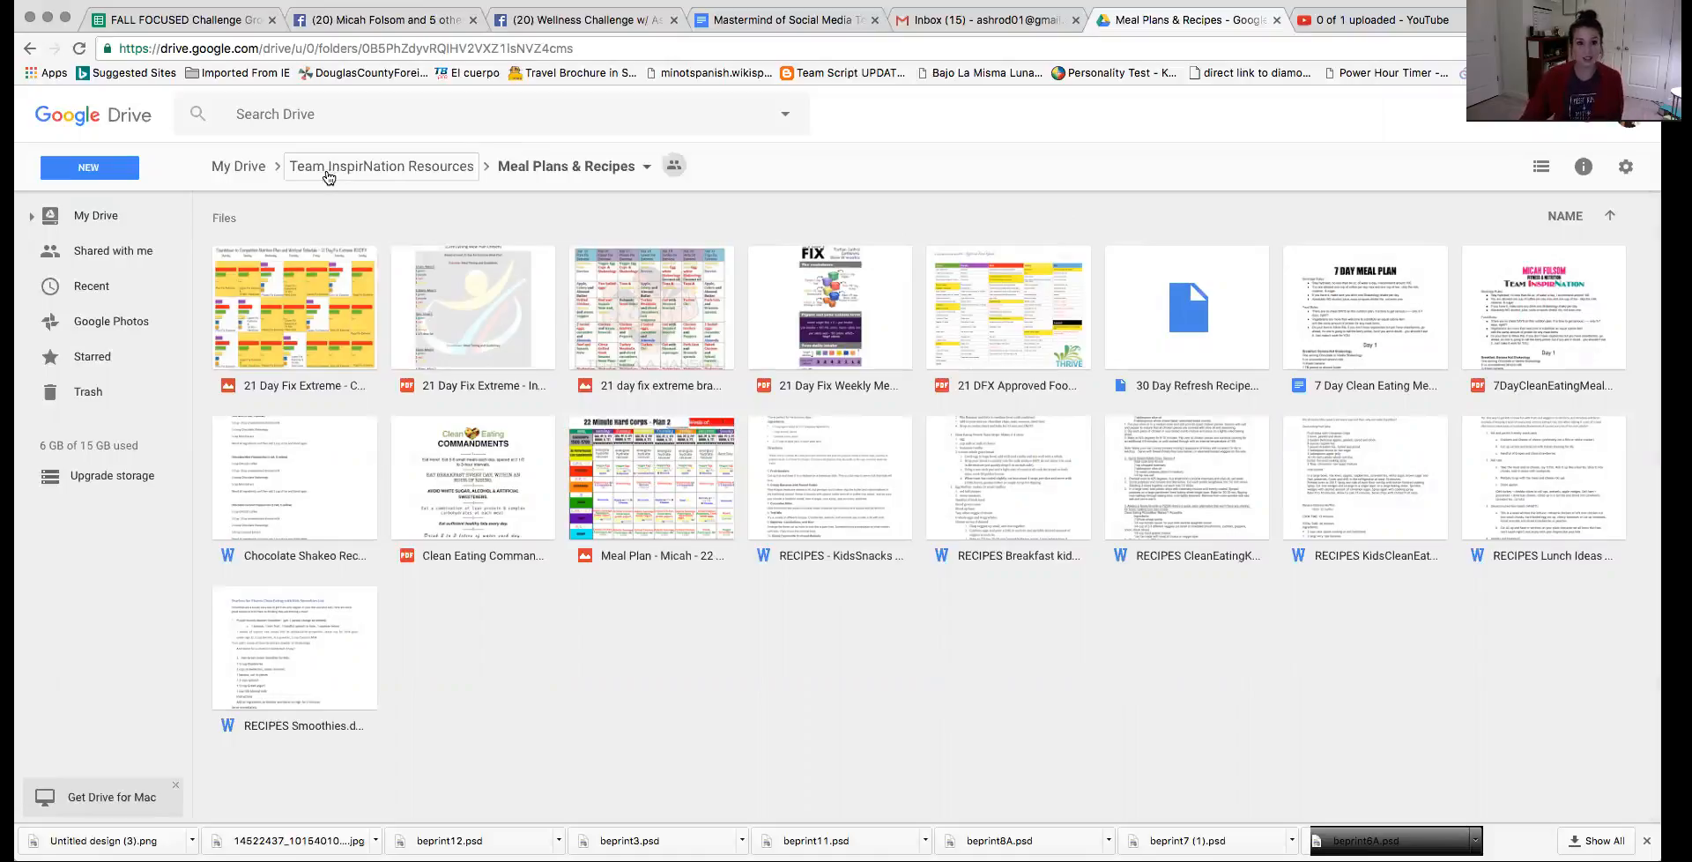
pyautogui.click(376, 167)
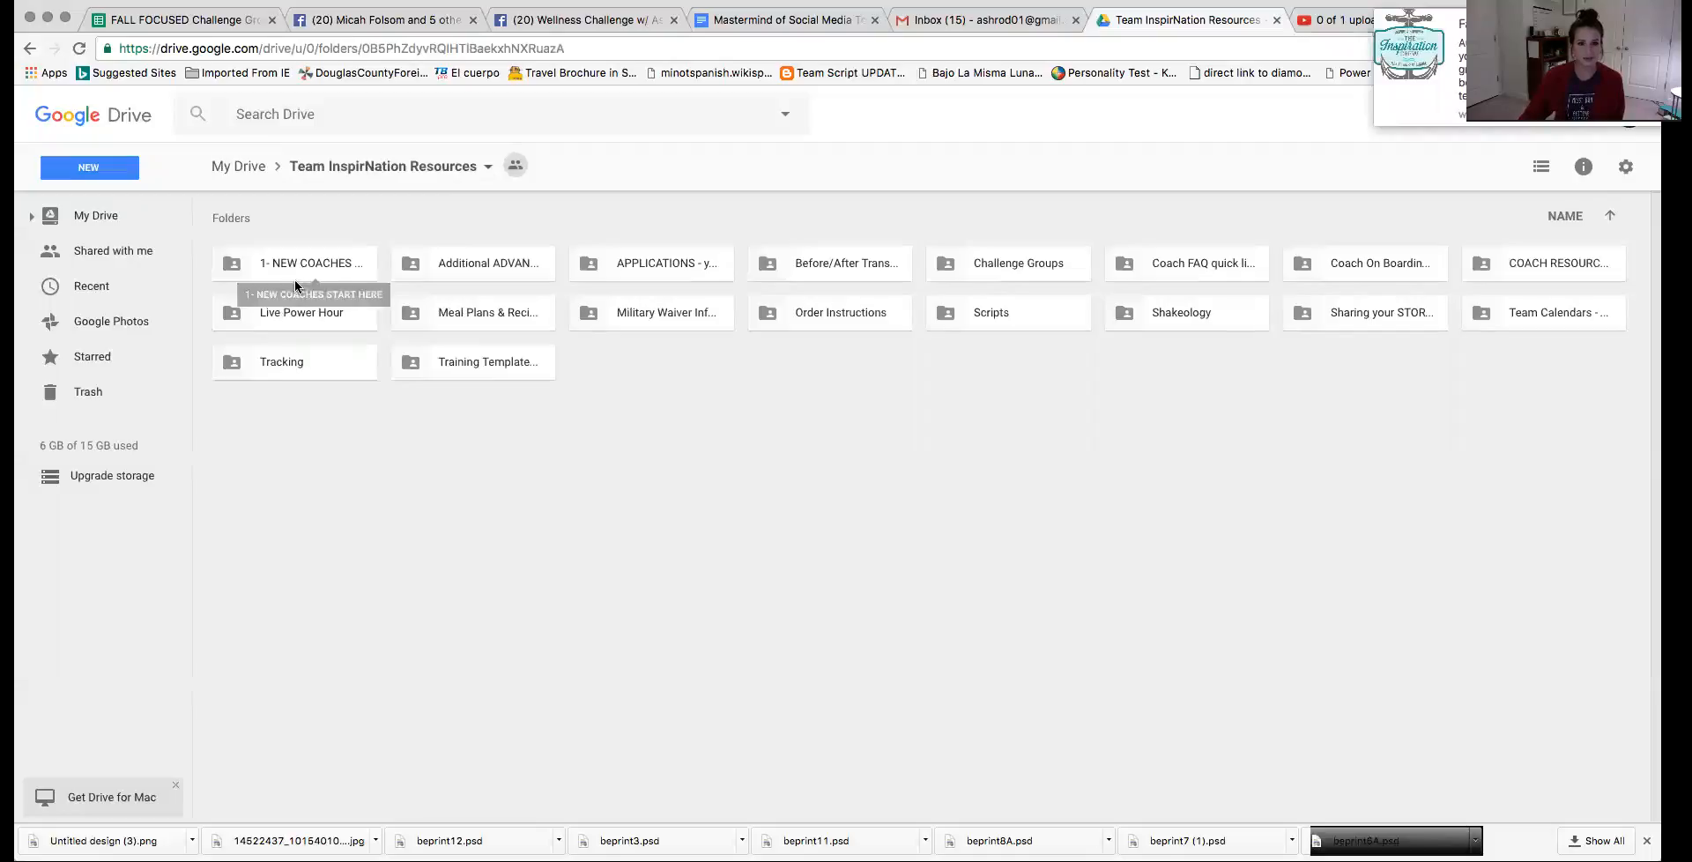
# Step: Browse the Additional ADVANCED TRAINING folder, then switch to the 'APPLICATIONS - you can edit these!' folder
pyautogui.doubleClick(486, 263)
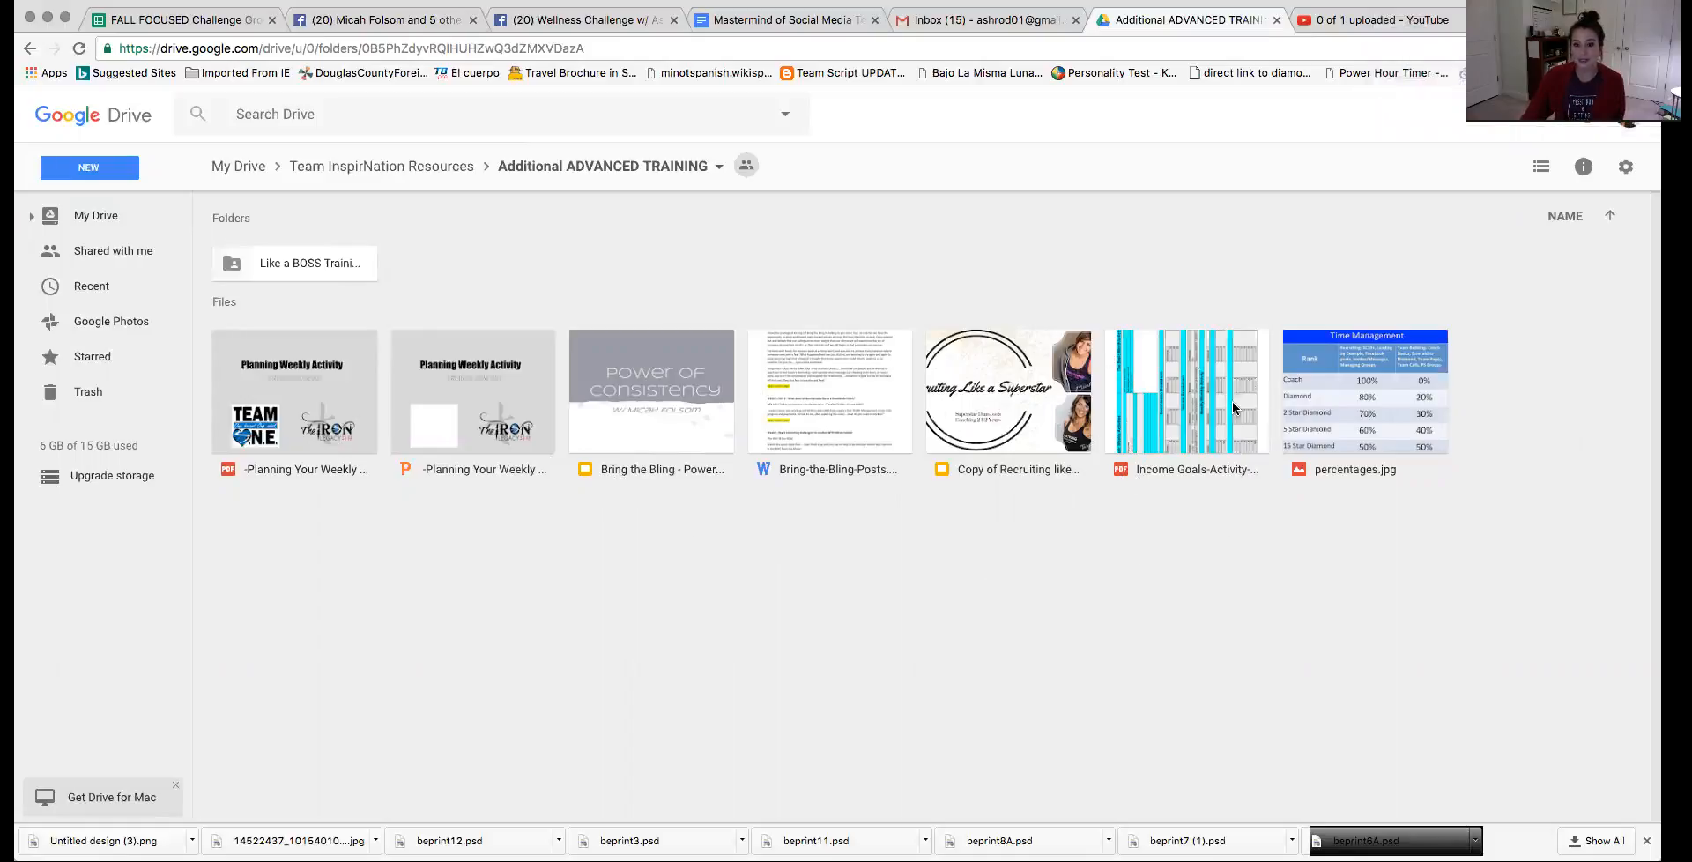
pyautogui.click(369, 176)
pyautogui.doubleClick(651, 265)
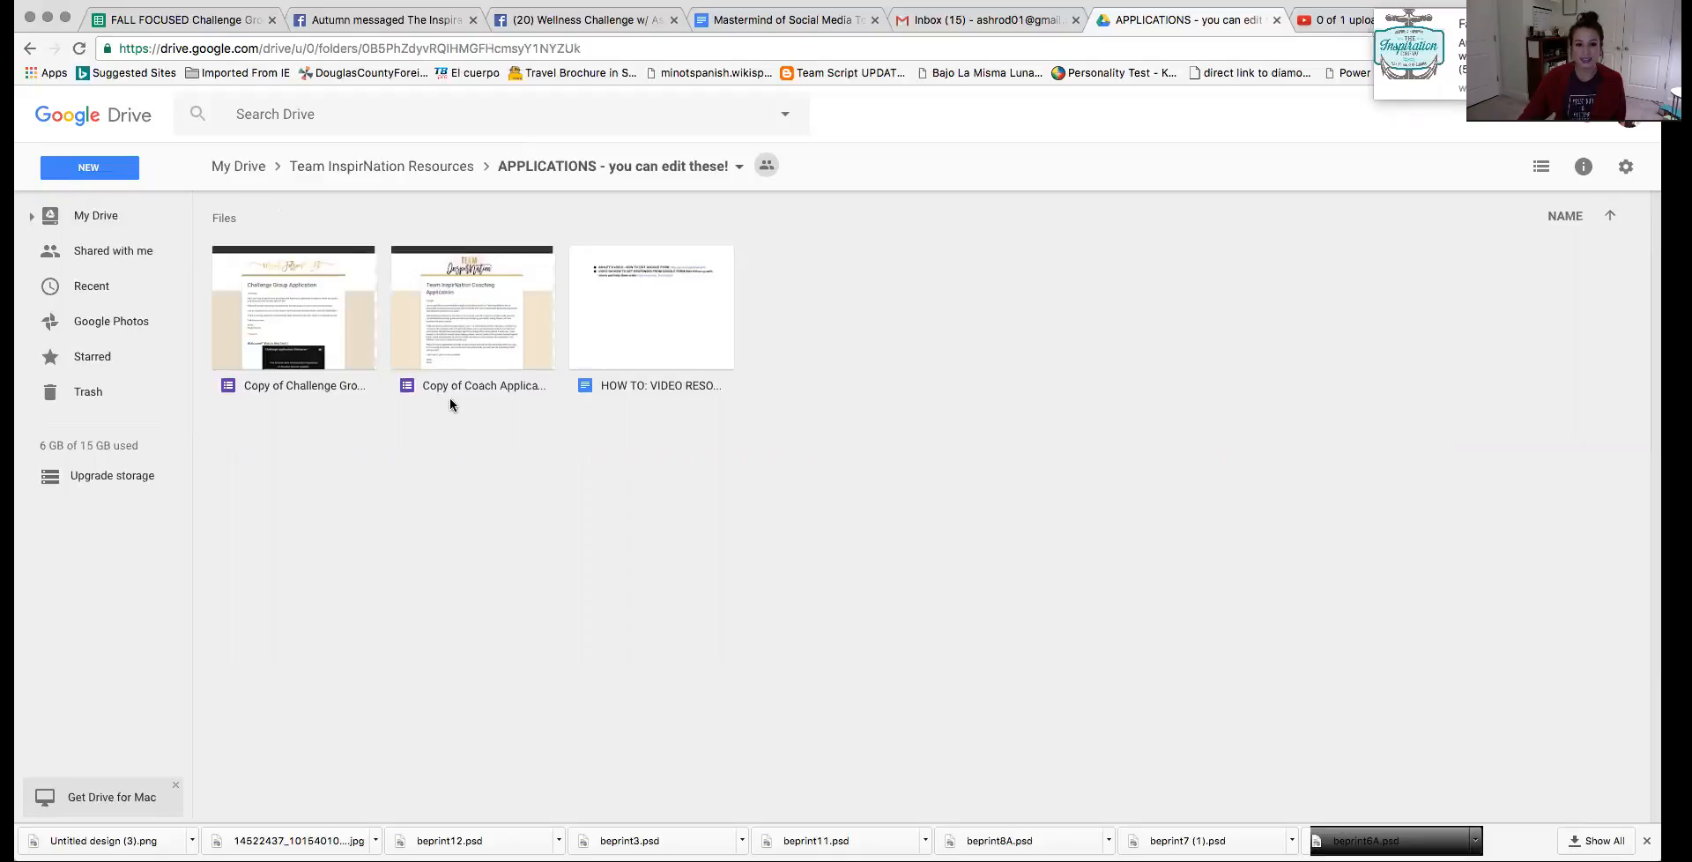
pyautogui.doubleClick(433, 320)
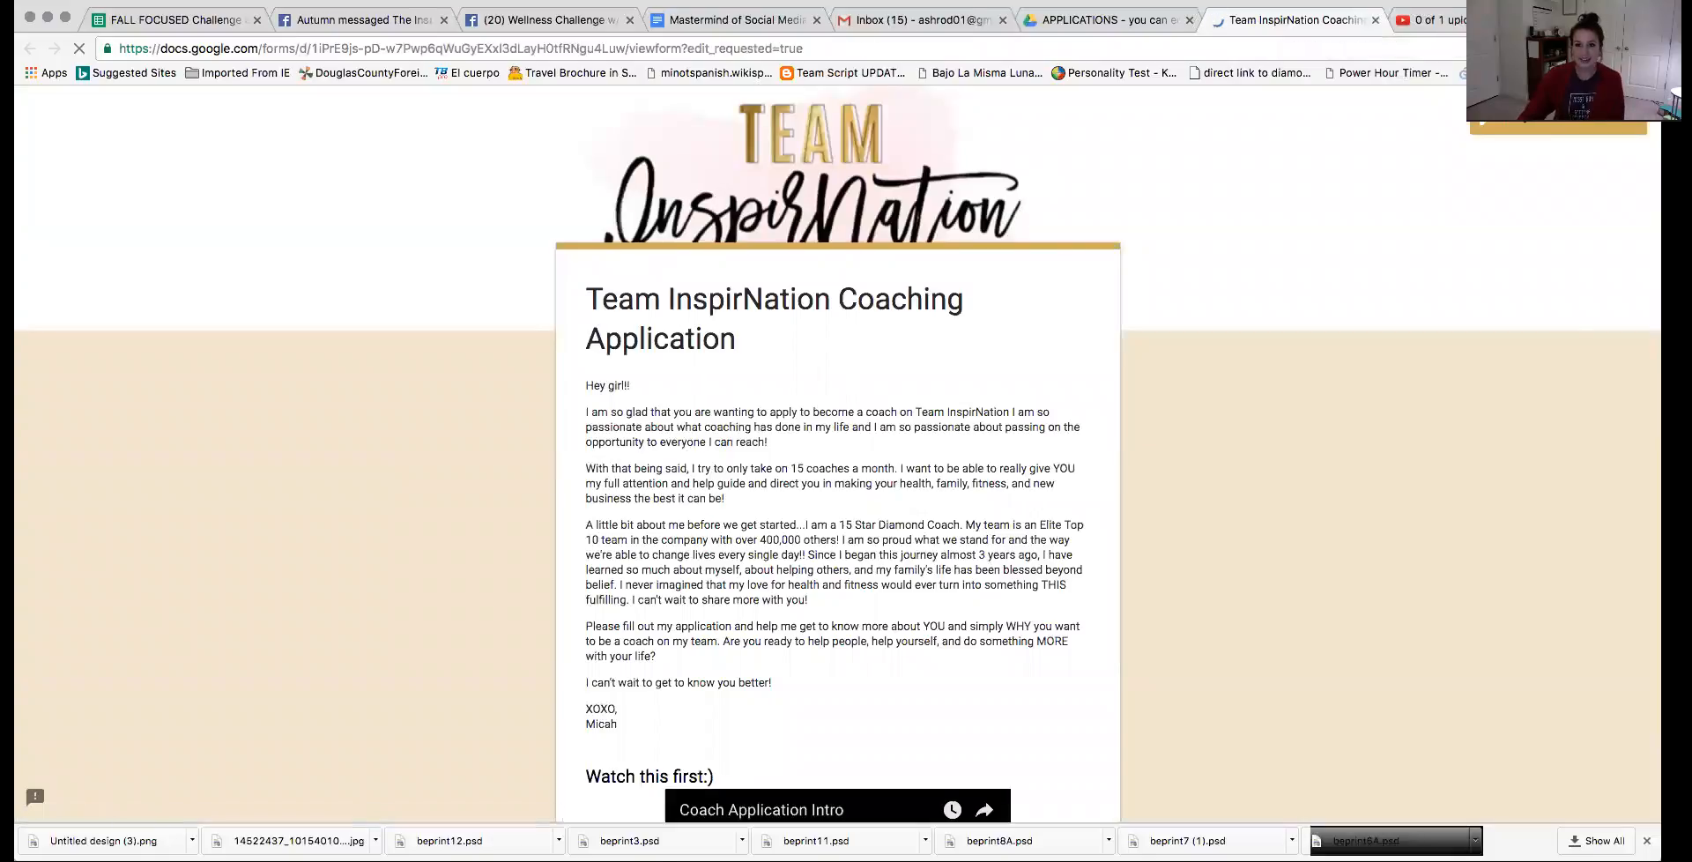
pyautogui.scroll(-4, 1064, 463)
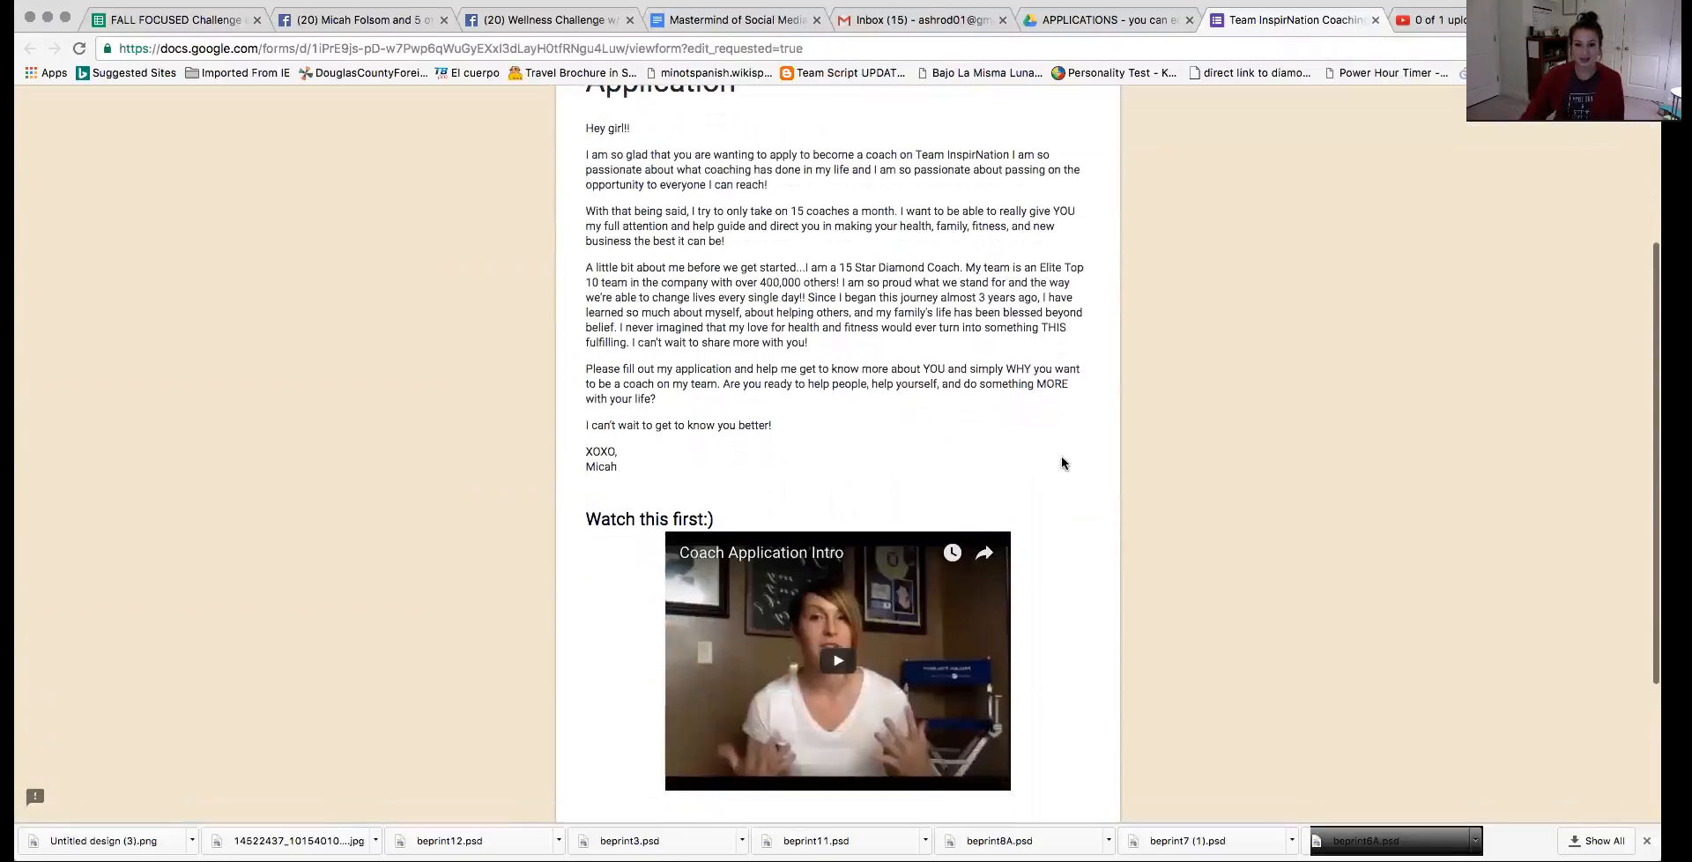
pyautogui.scroll(-3, 1064, 464)
pyautogui.scroll(3, 1062, 462)
pyautogui.scroll(5, 1063, 463)
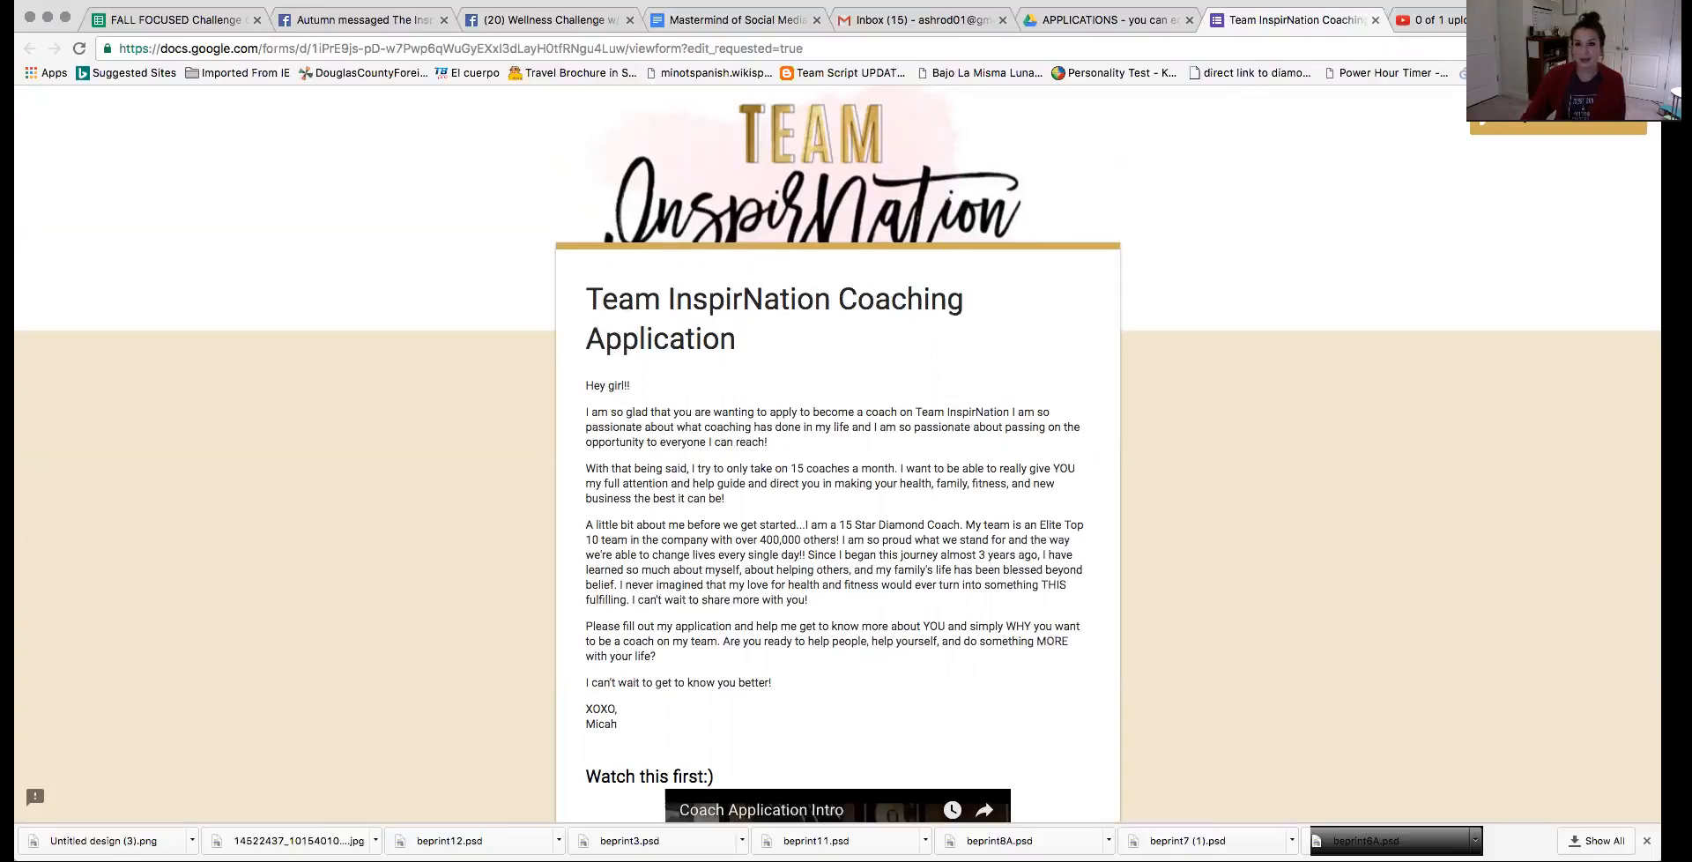
pyautogui.click(1379, 23)
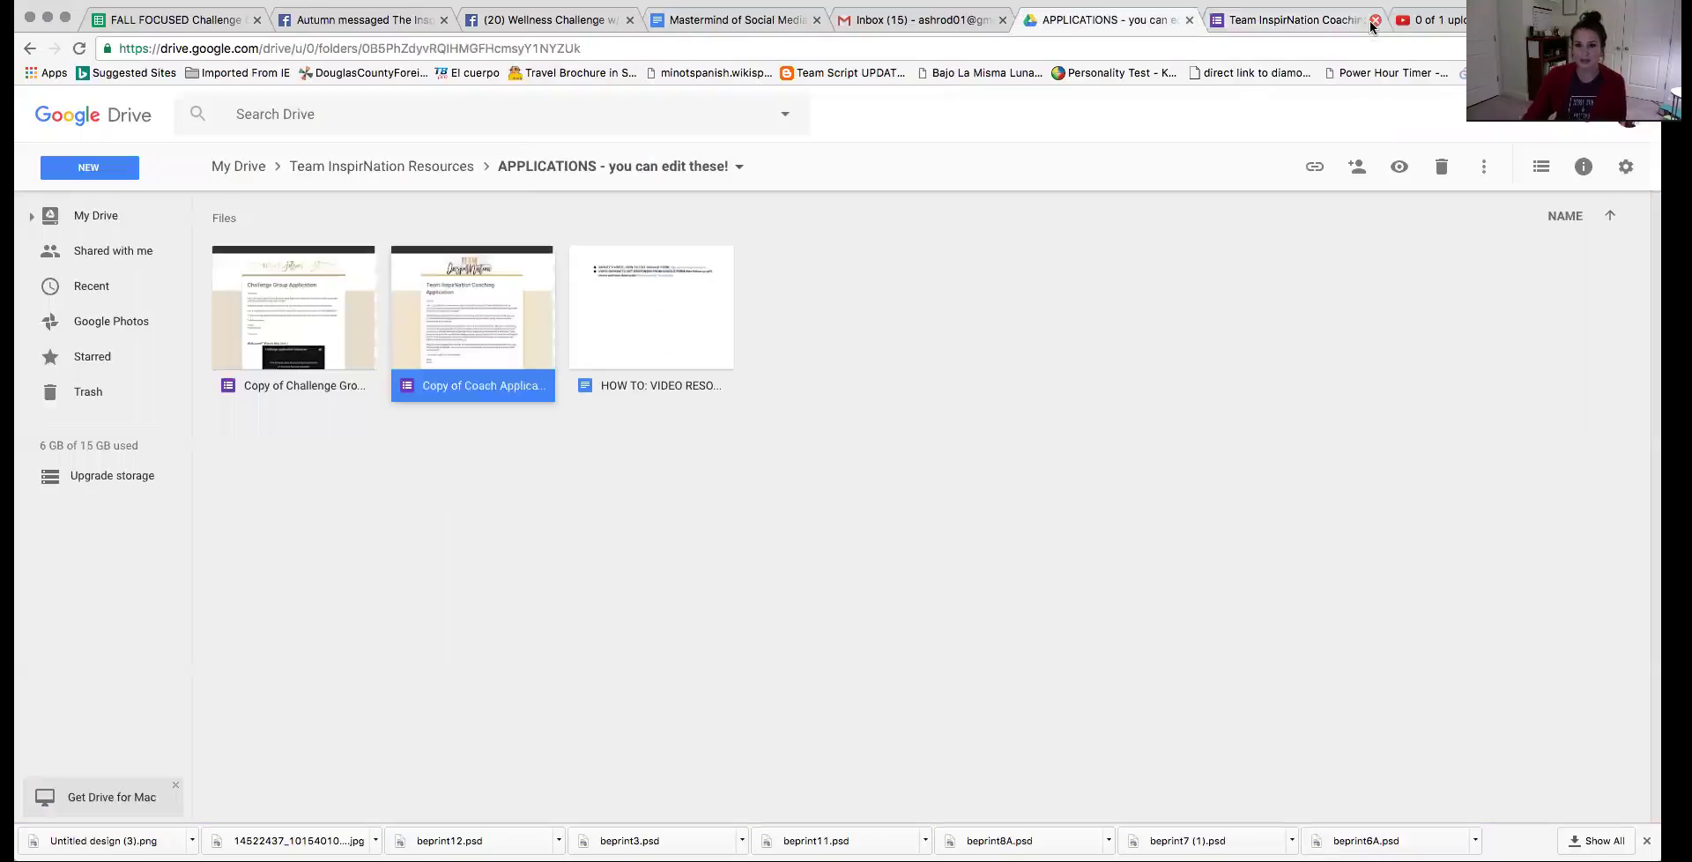
# Step: Enter Before/After Transformations and browse the Hammer & Chisel photo folder
pyautogui.click(376, 169)
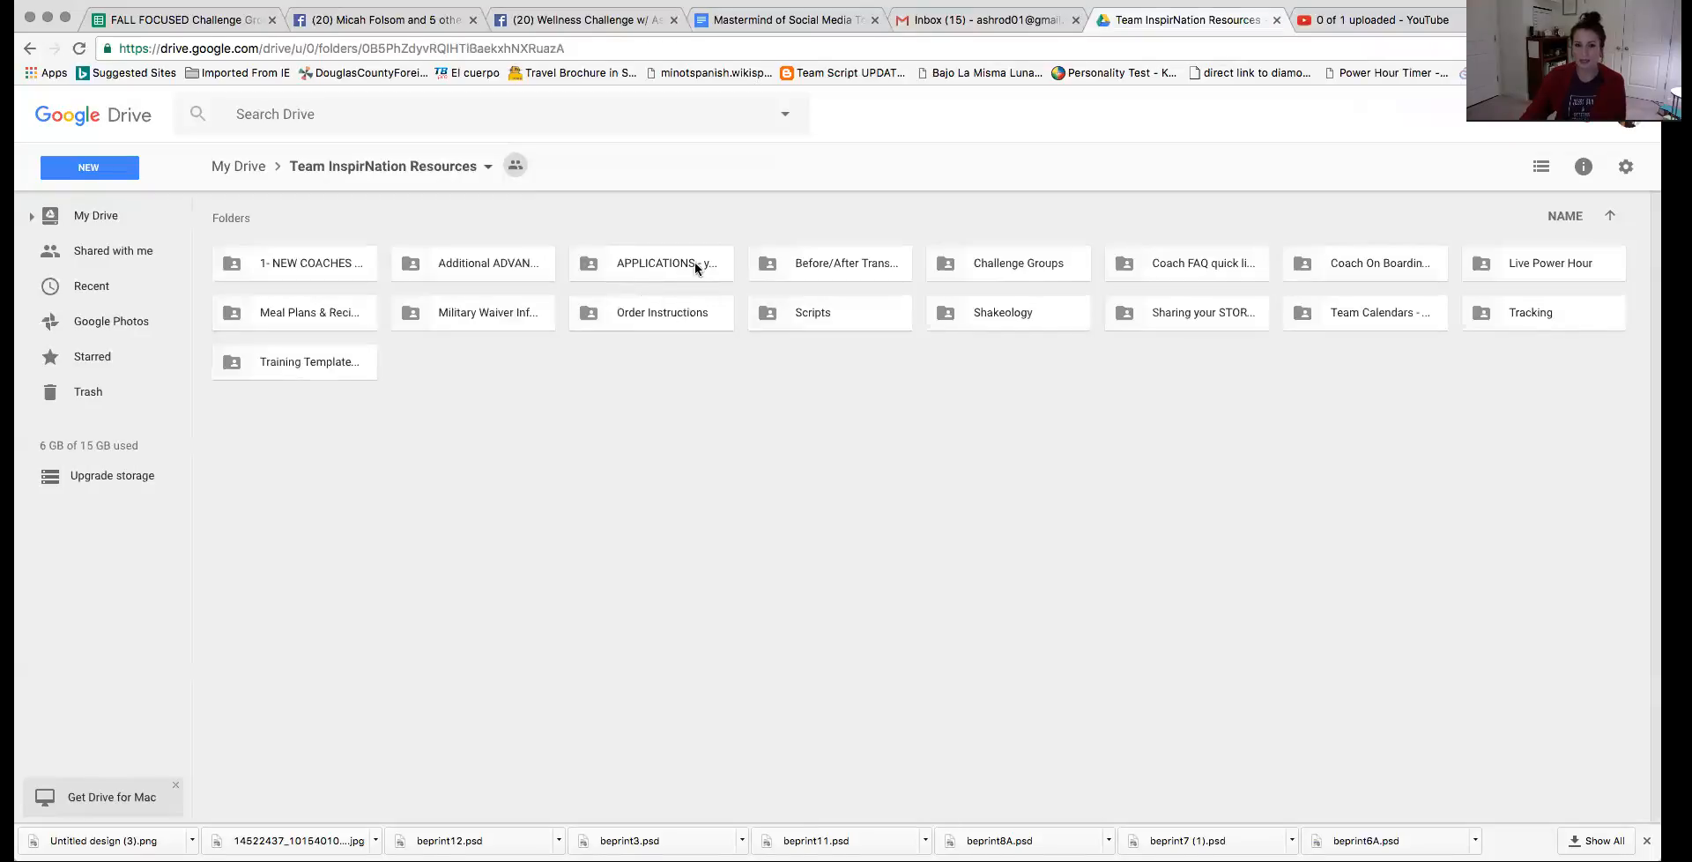
pyautogui.doubleClick(835, 266)
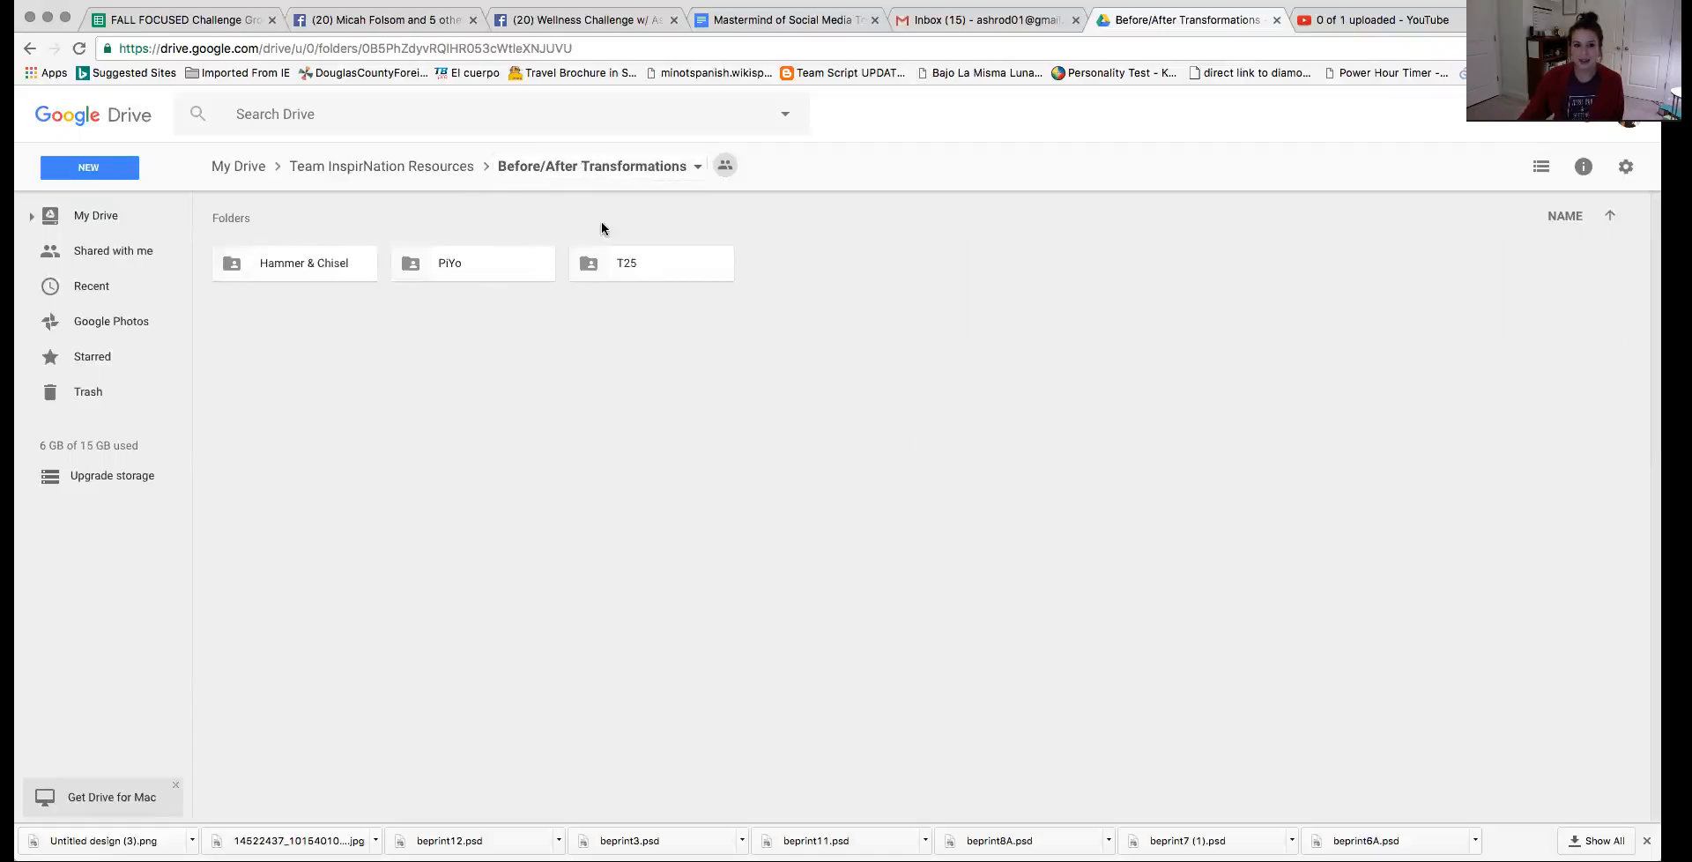
pyautogui.doubleClick(301, 266)
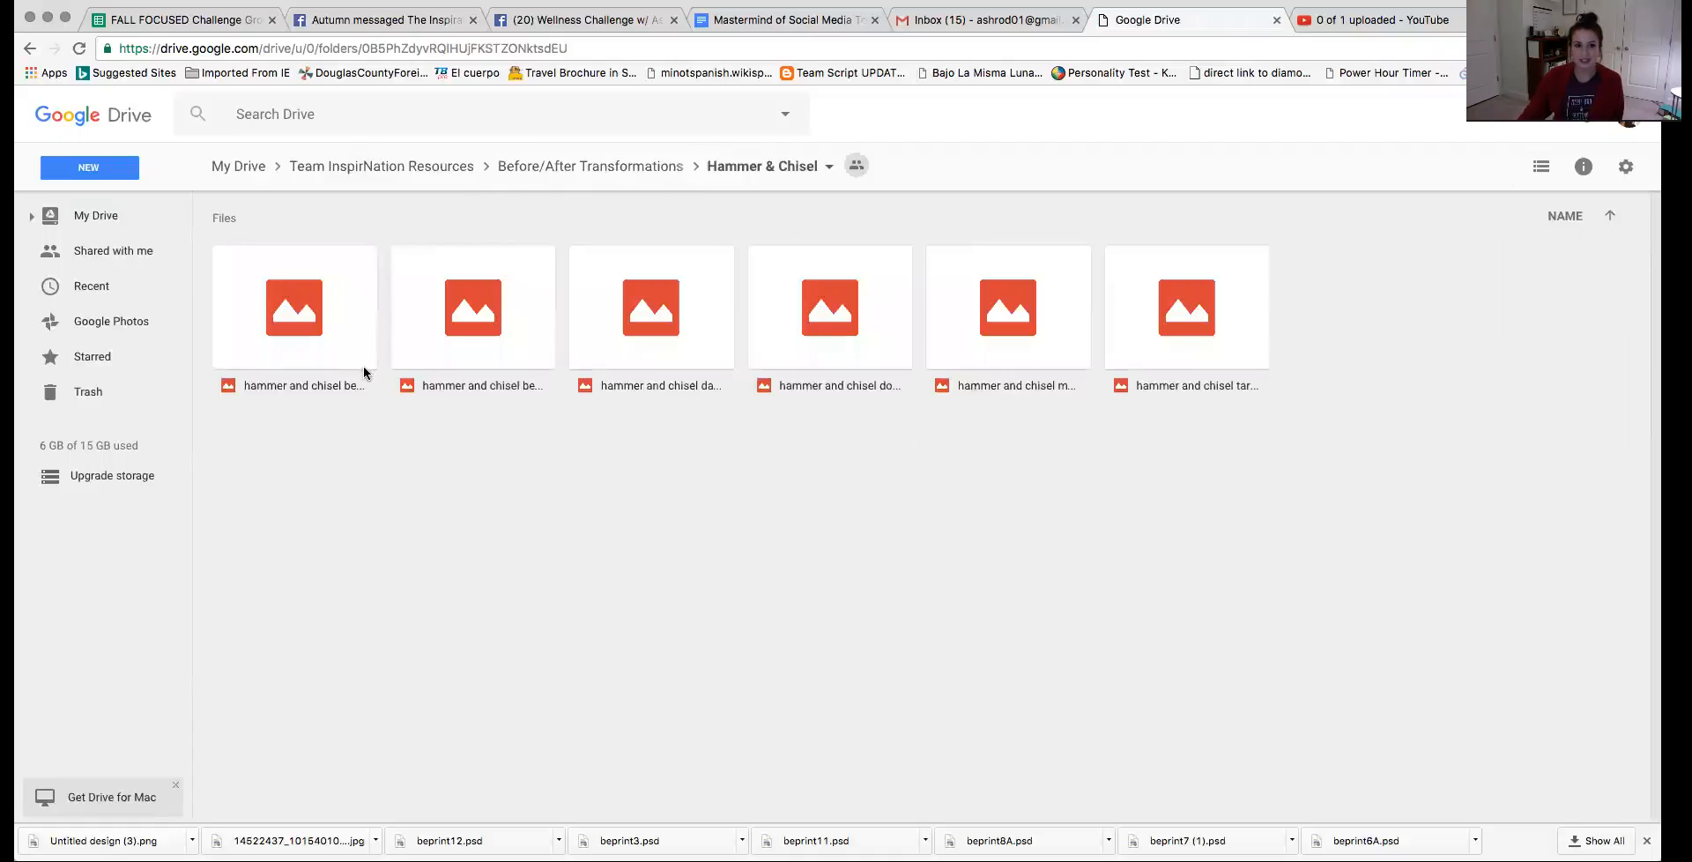
pyautogui.click(589, 164)
# Step: Browse the PiYo and T25 photo folders, then return to Team InspirNation Resources
pyautogui.doubleClick(451, 263)
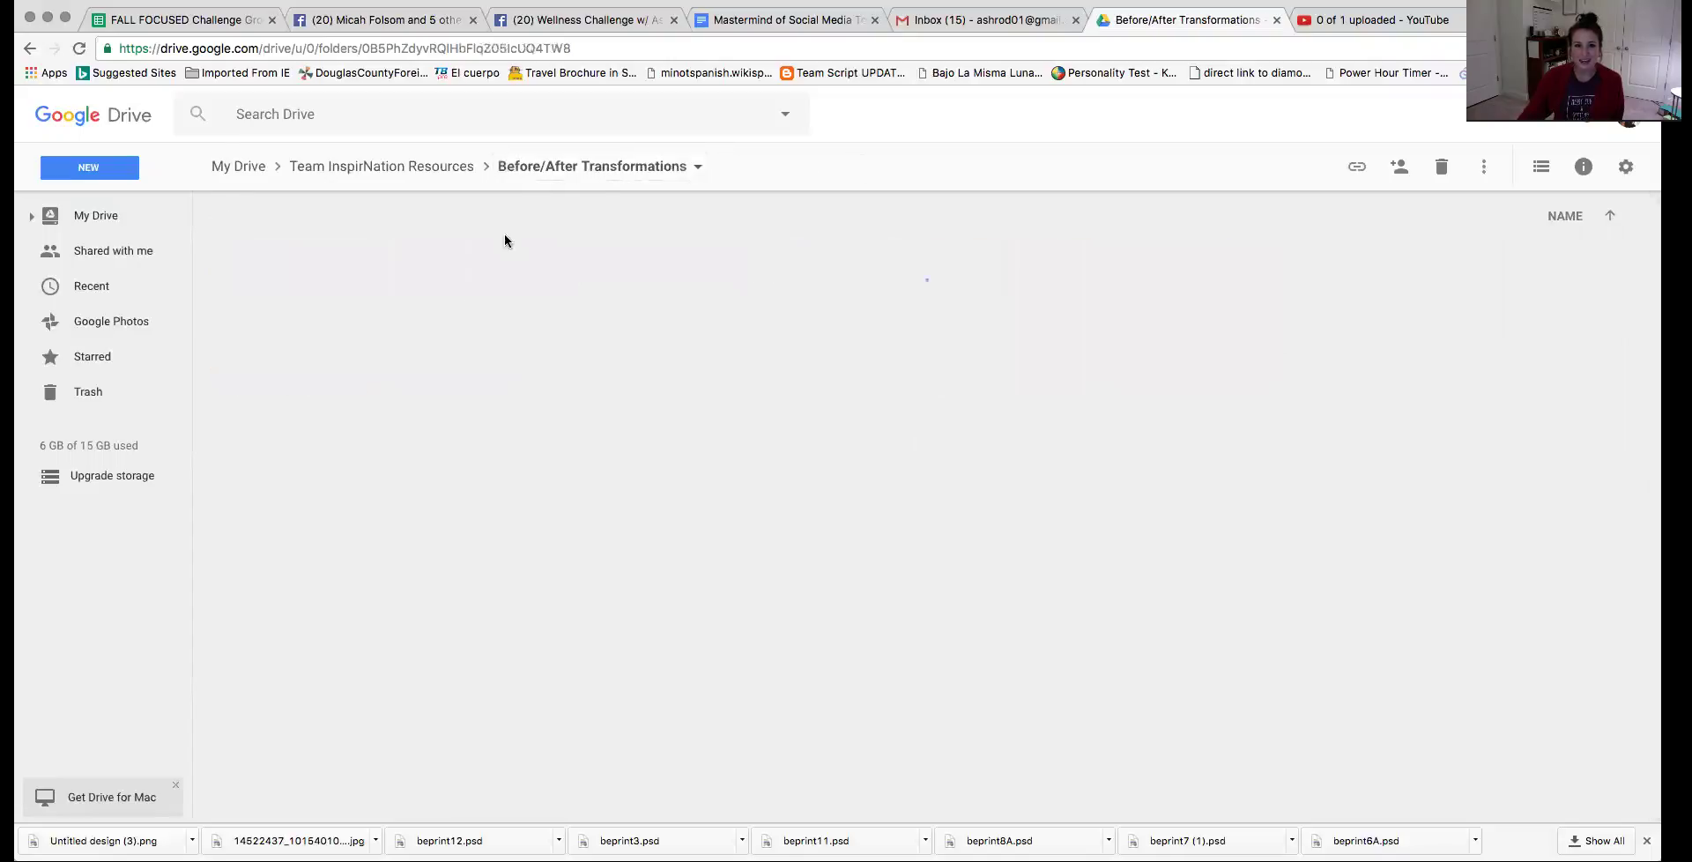
pyautogui.click(586, 170)
pyautogui.doubleClick(652, 261)
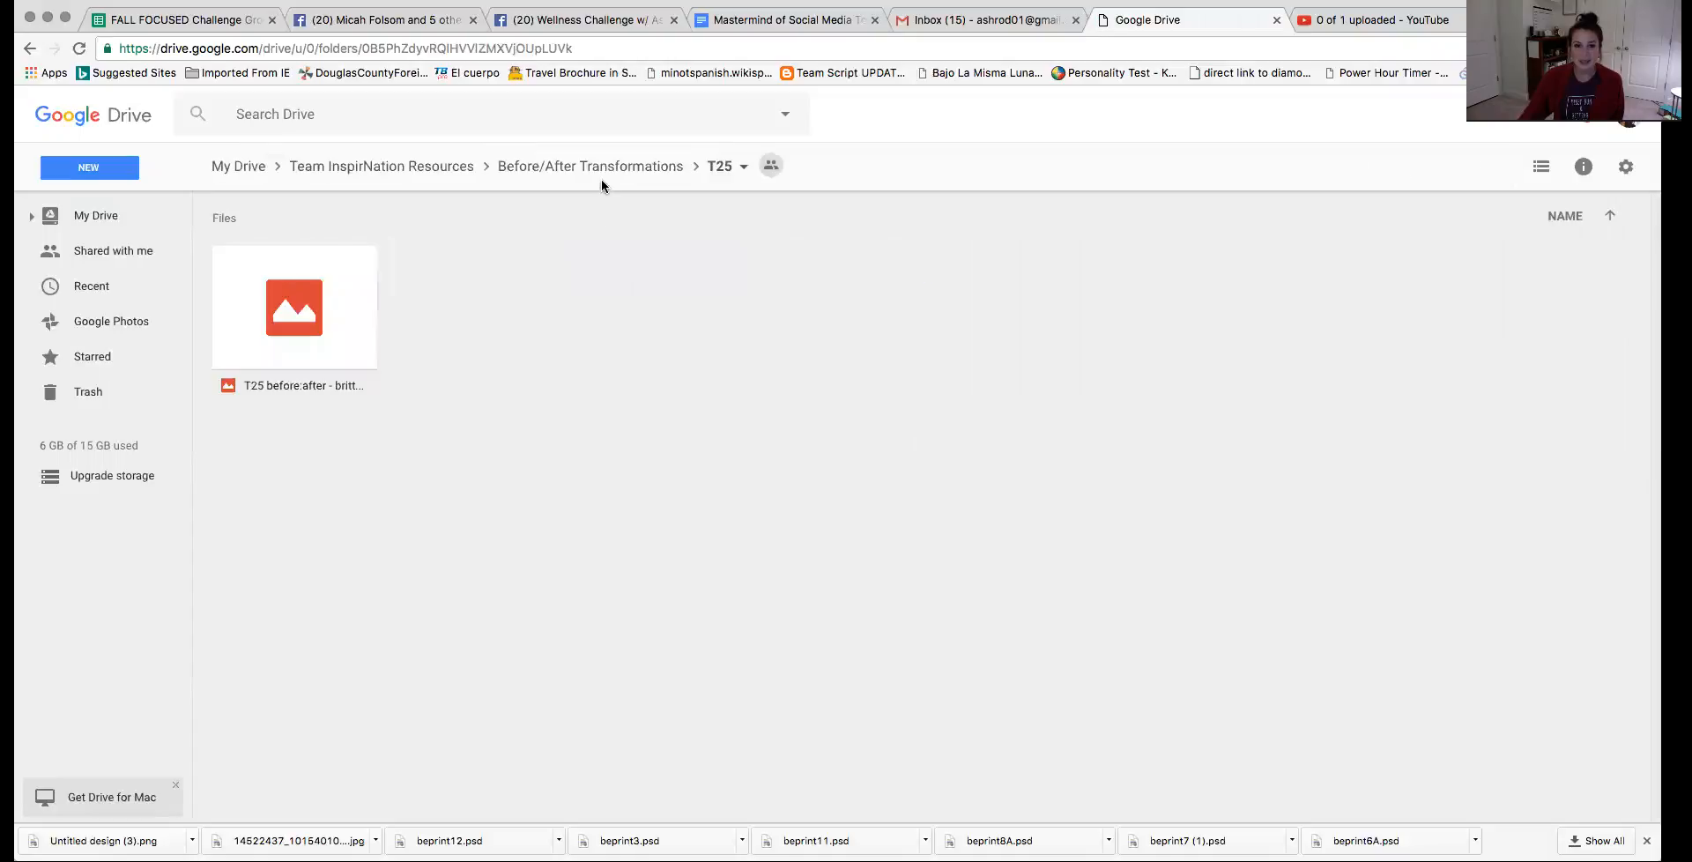
pyautogui.click(625, 172)
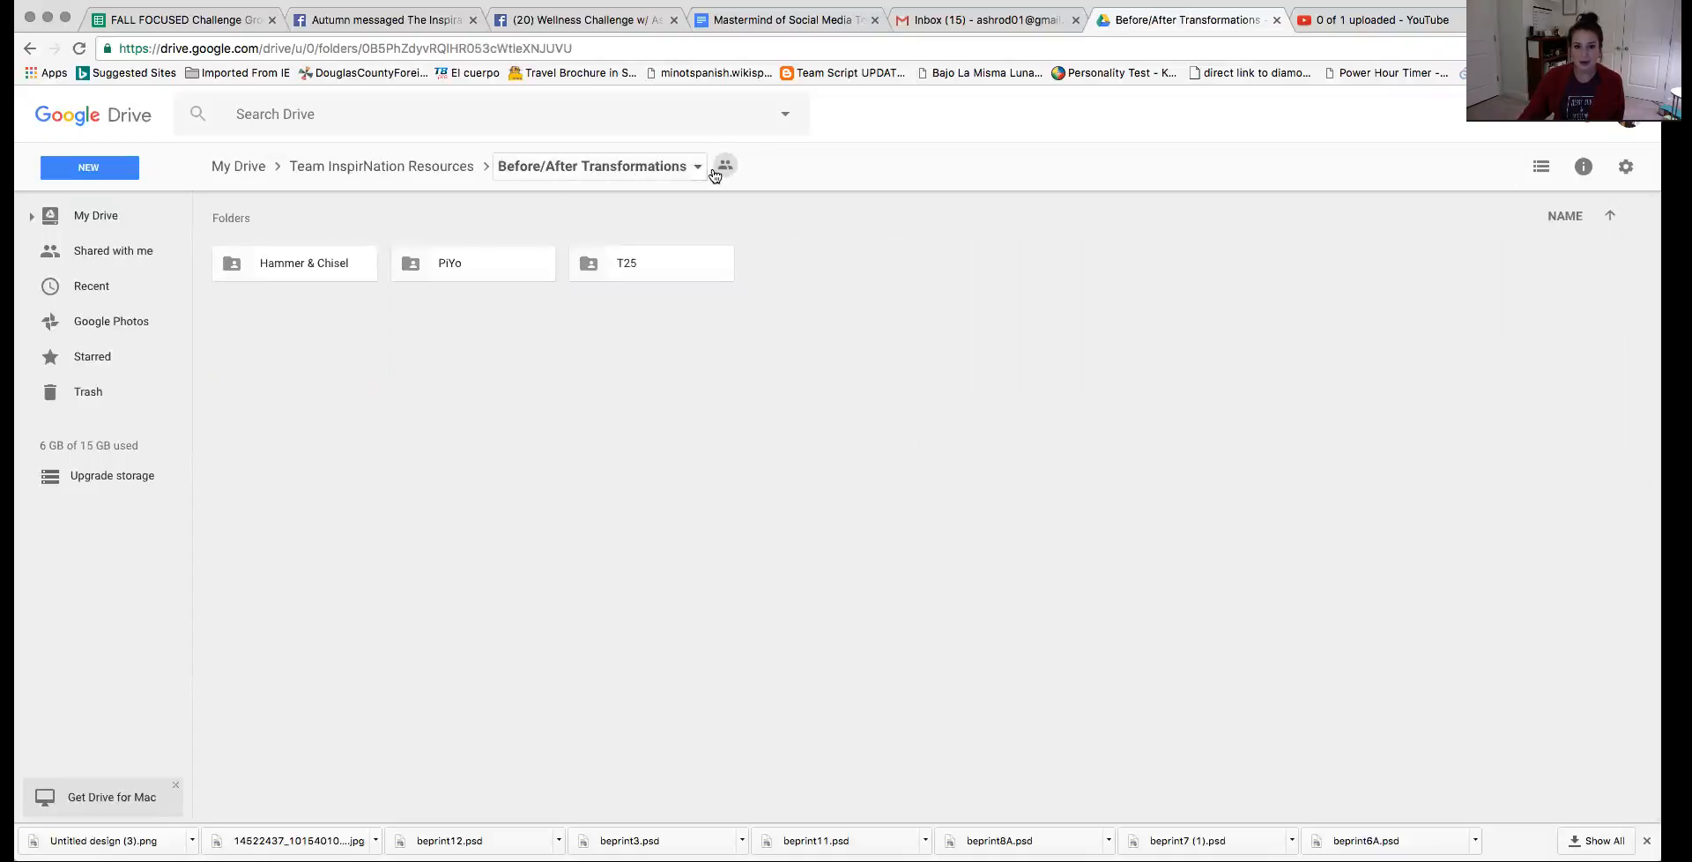
pyautogui.click(399, 170)
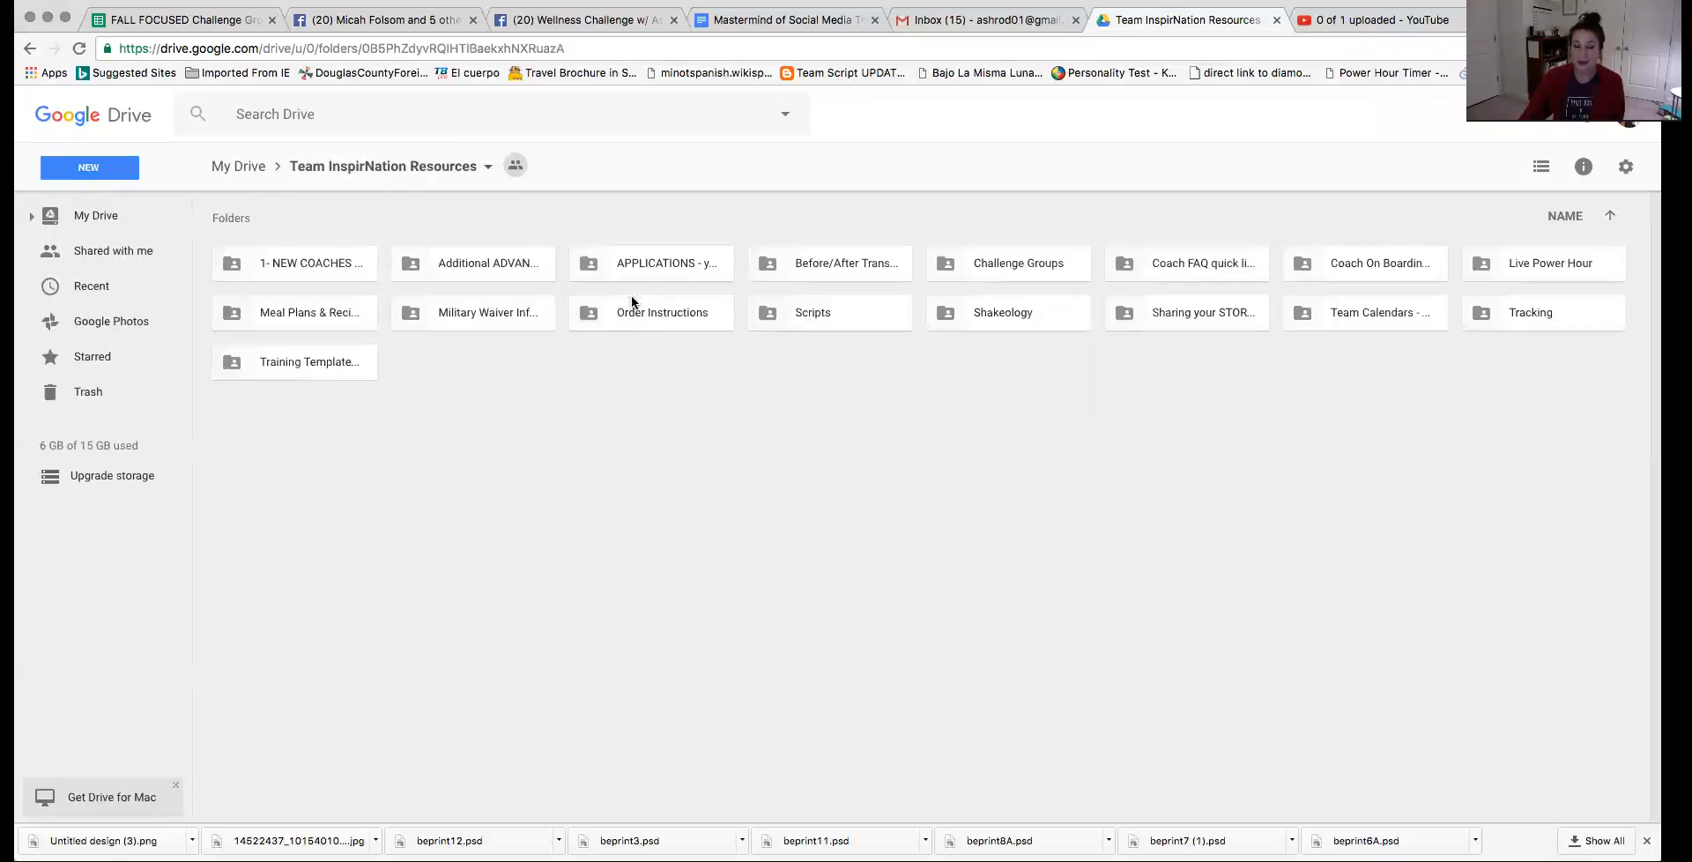
# Step: Enter the Challenge Groups folder and preview the Achieve It August image
pyautogui.click(1007, 263)
pyautogui.doubleClick(1005, 264)
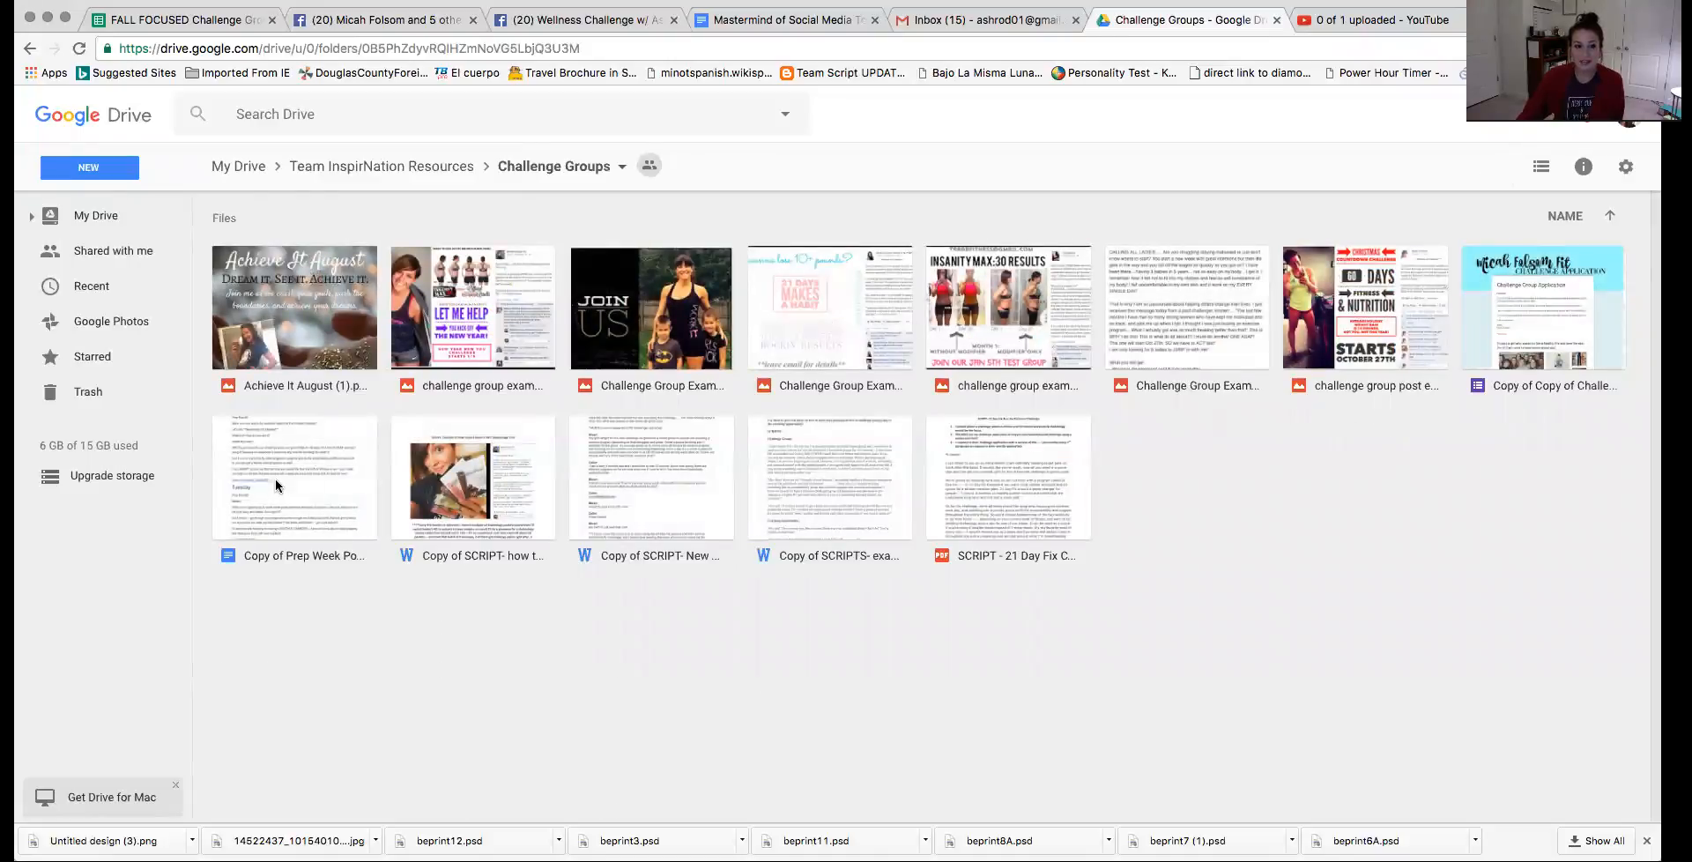
pyautogui.doubleClick(316, 309)
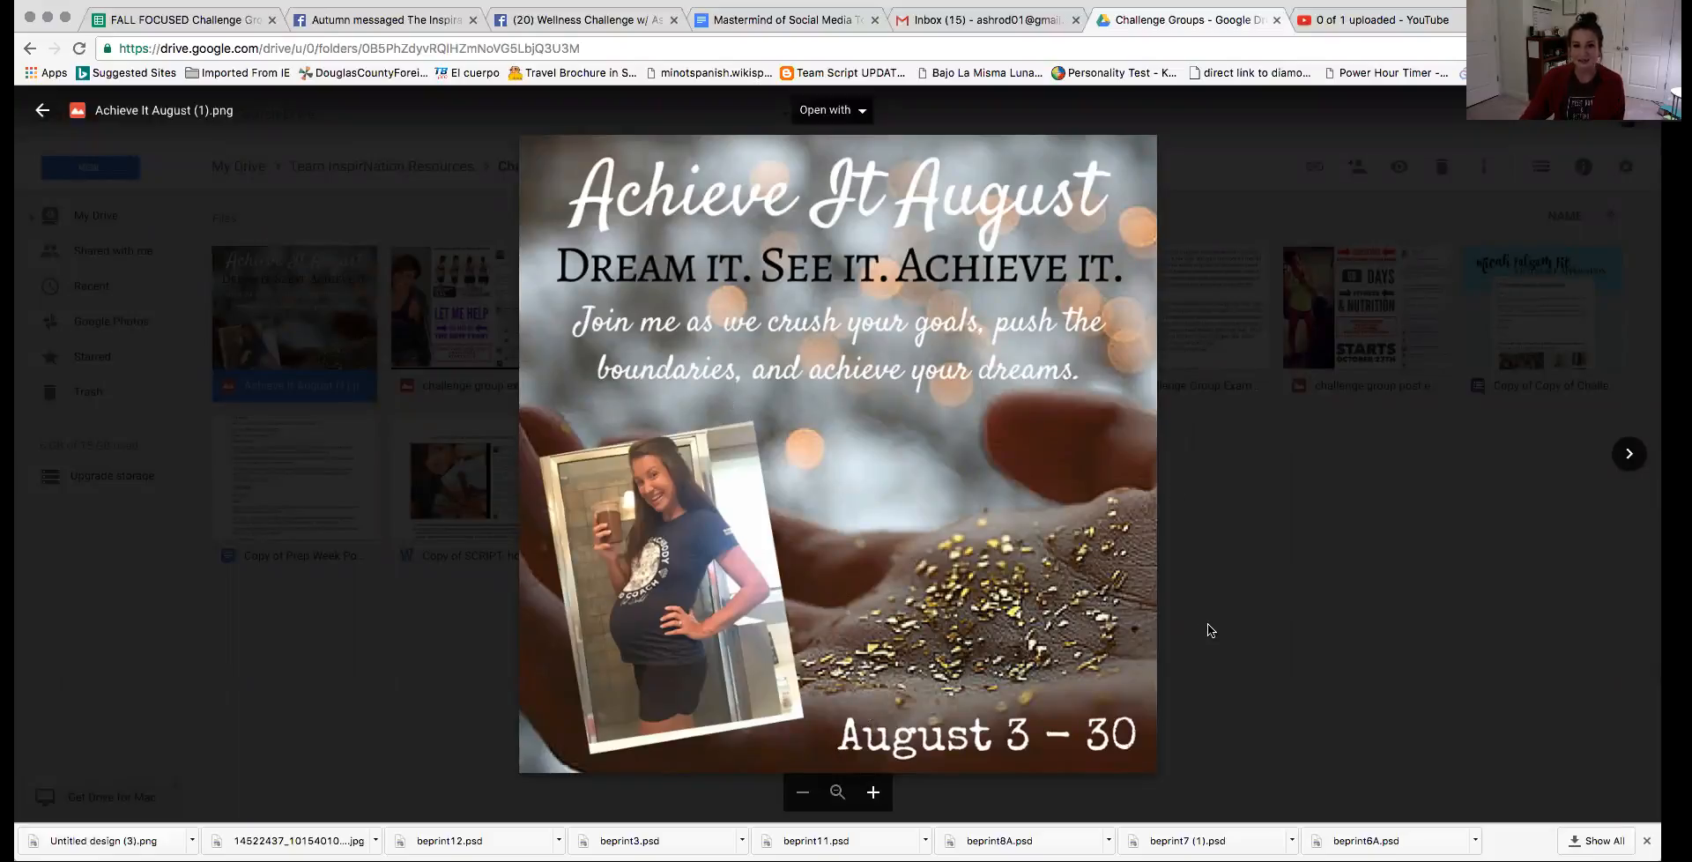
pyautogui.click(409, 680)
# Step: Preview two more challenge group example images, then return to Team InspirNation Resources
pyautogui.doubleClick(457, 314)
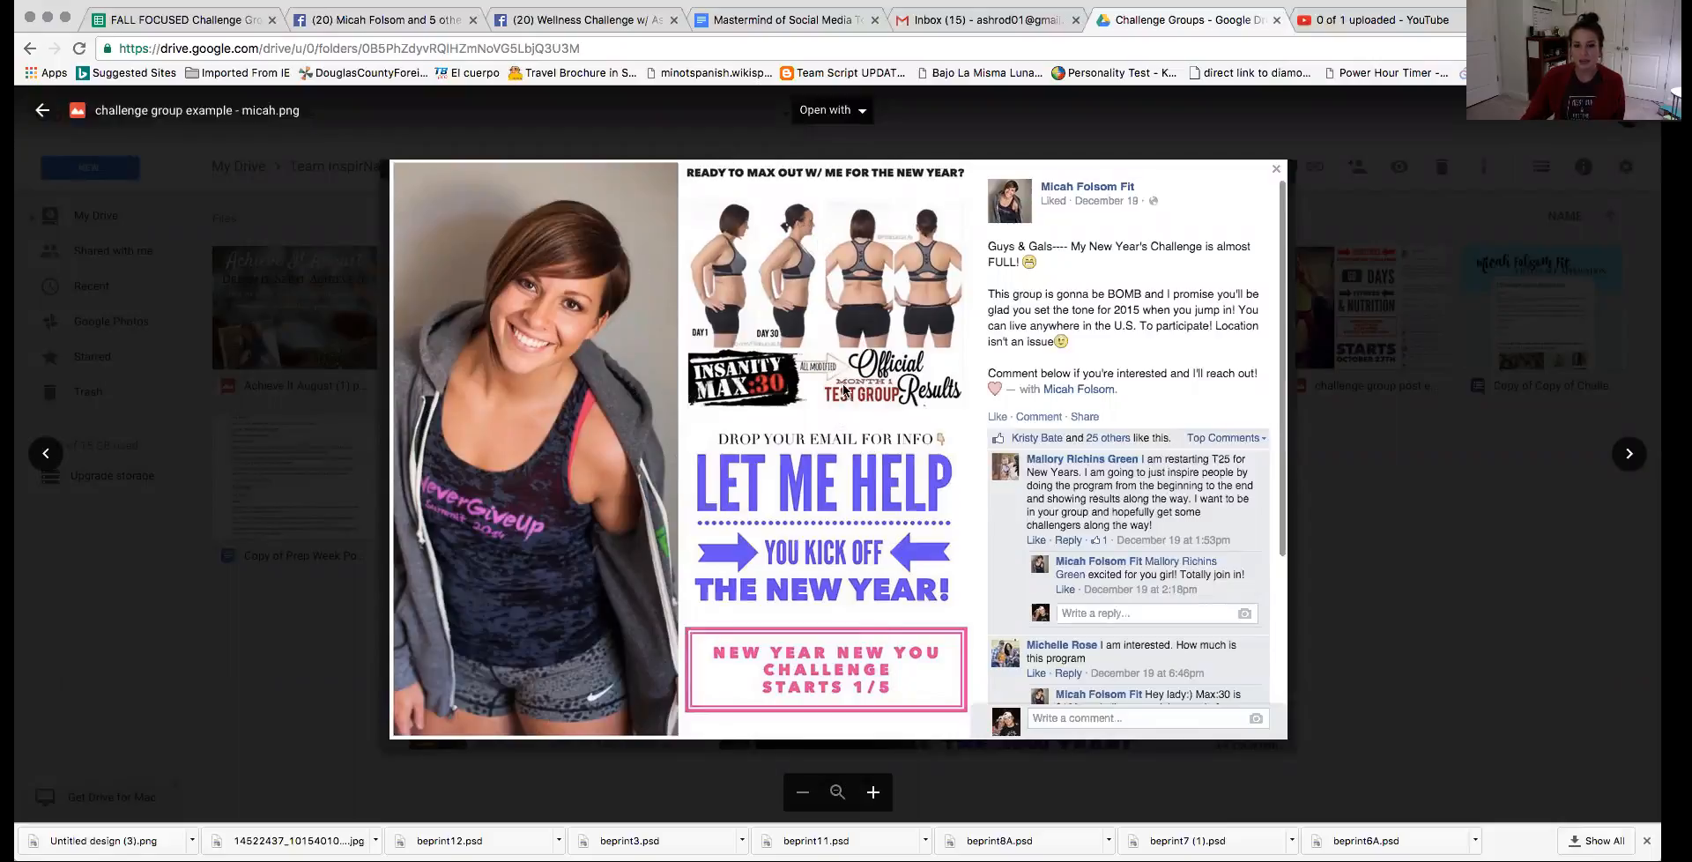
pyautogui.click(265, 710)
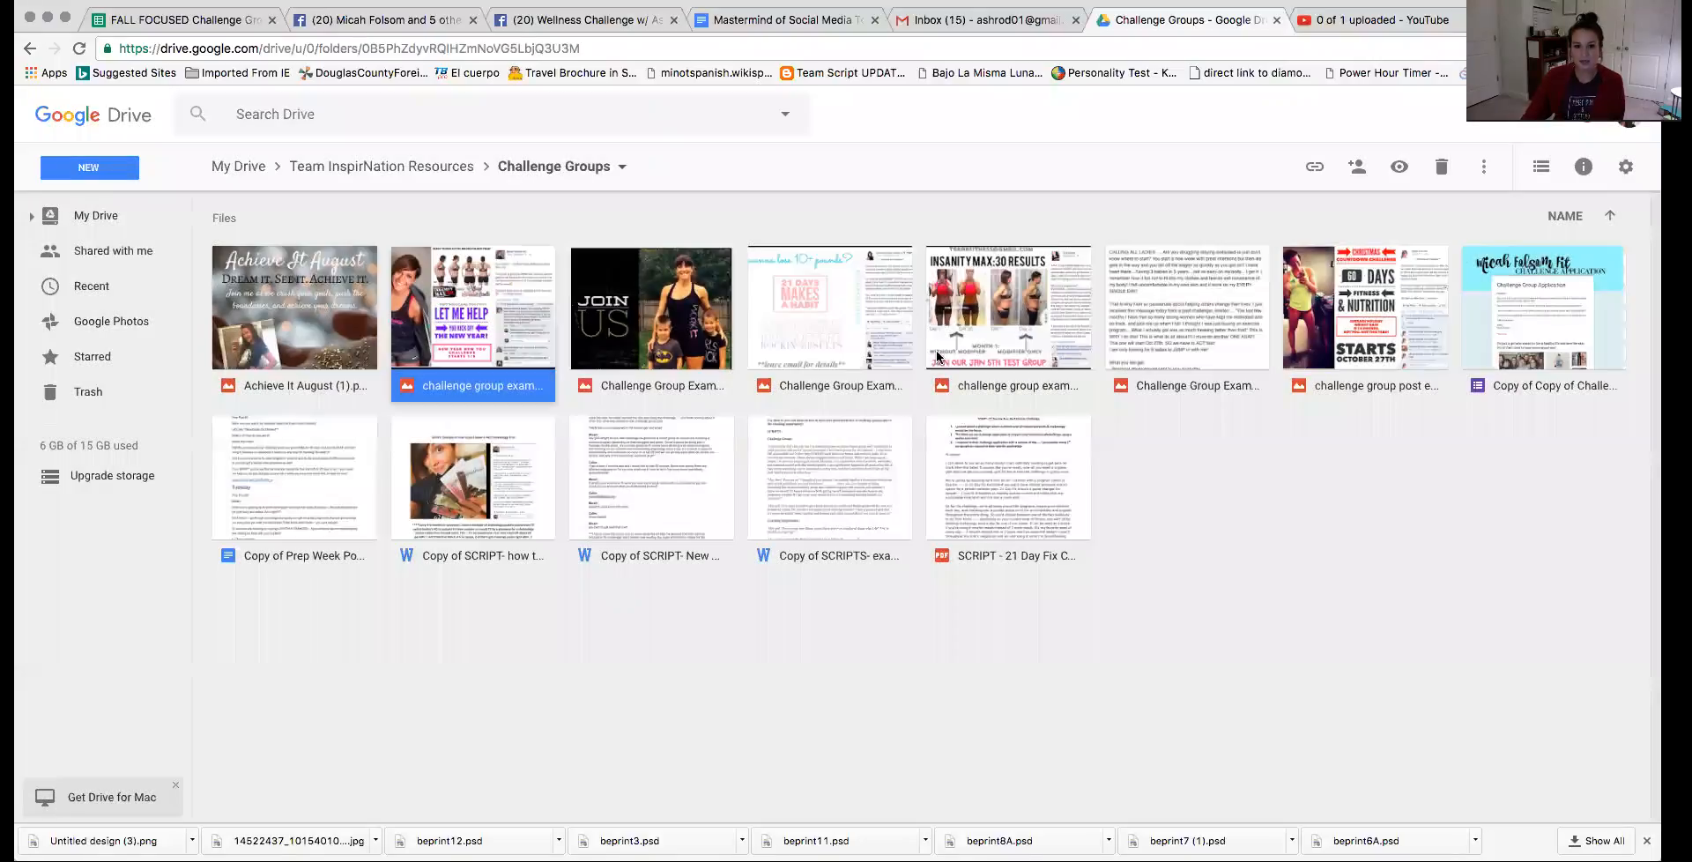
pyautogui.doubleClick(701, 315)
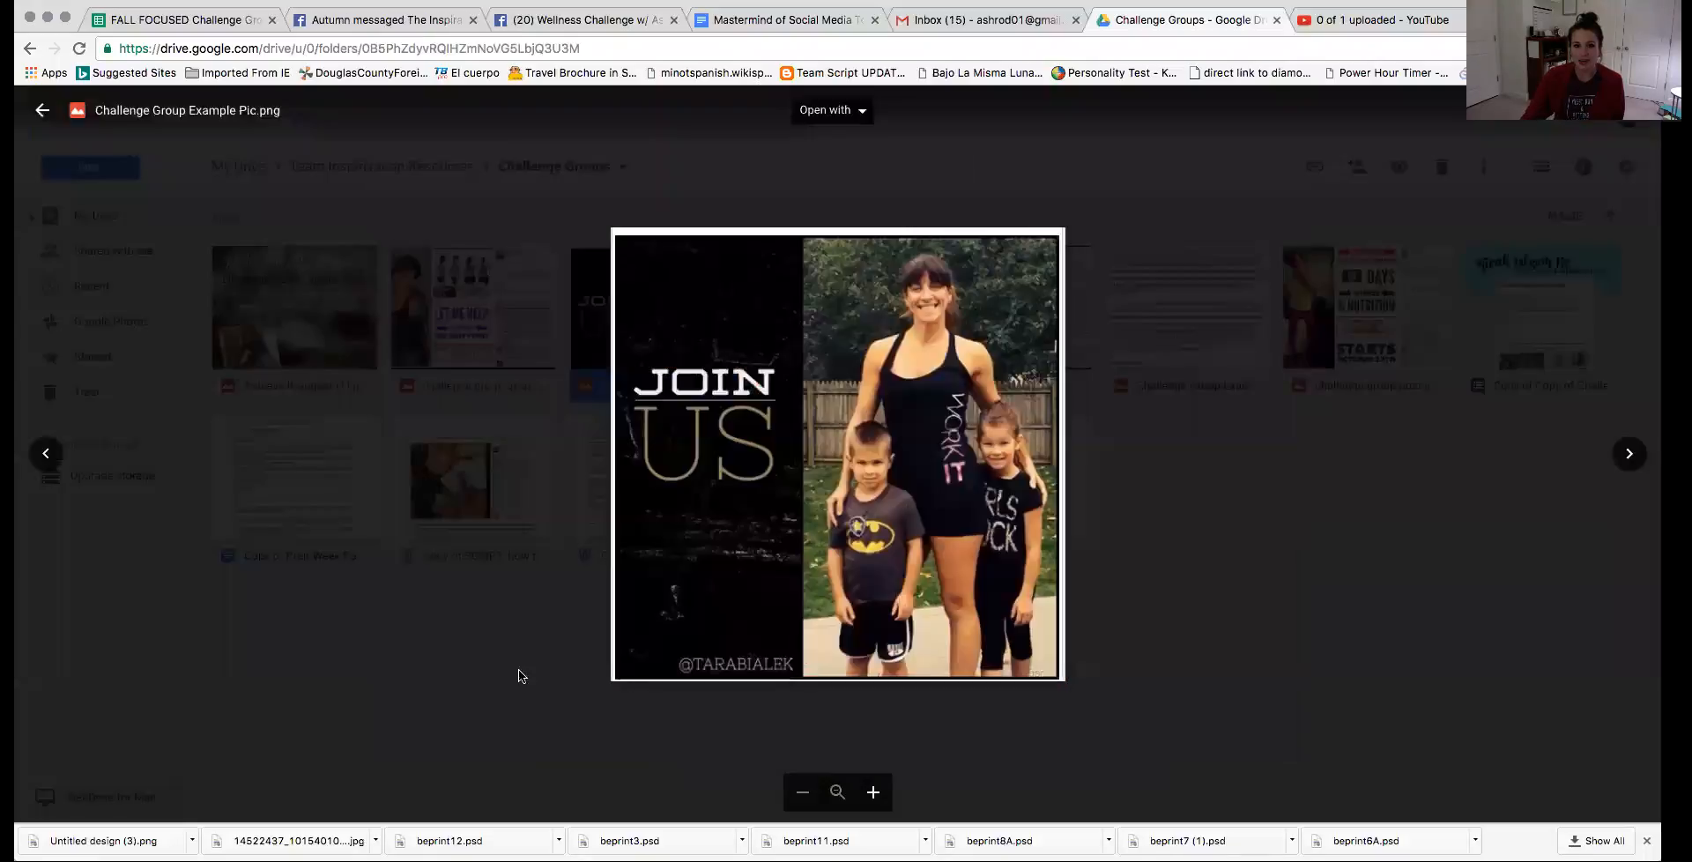
pyautogui.click(503, 667)
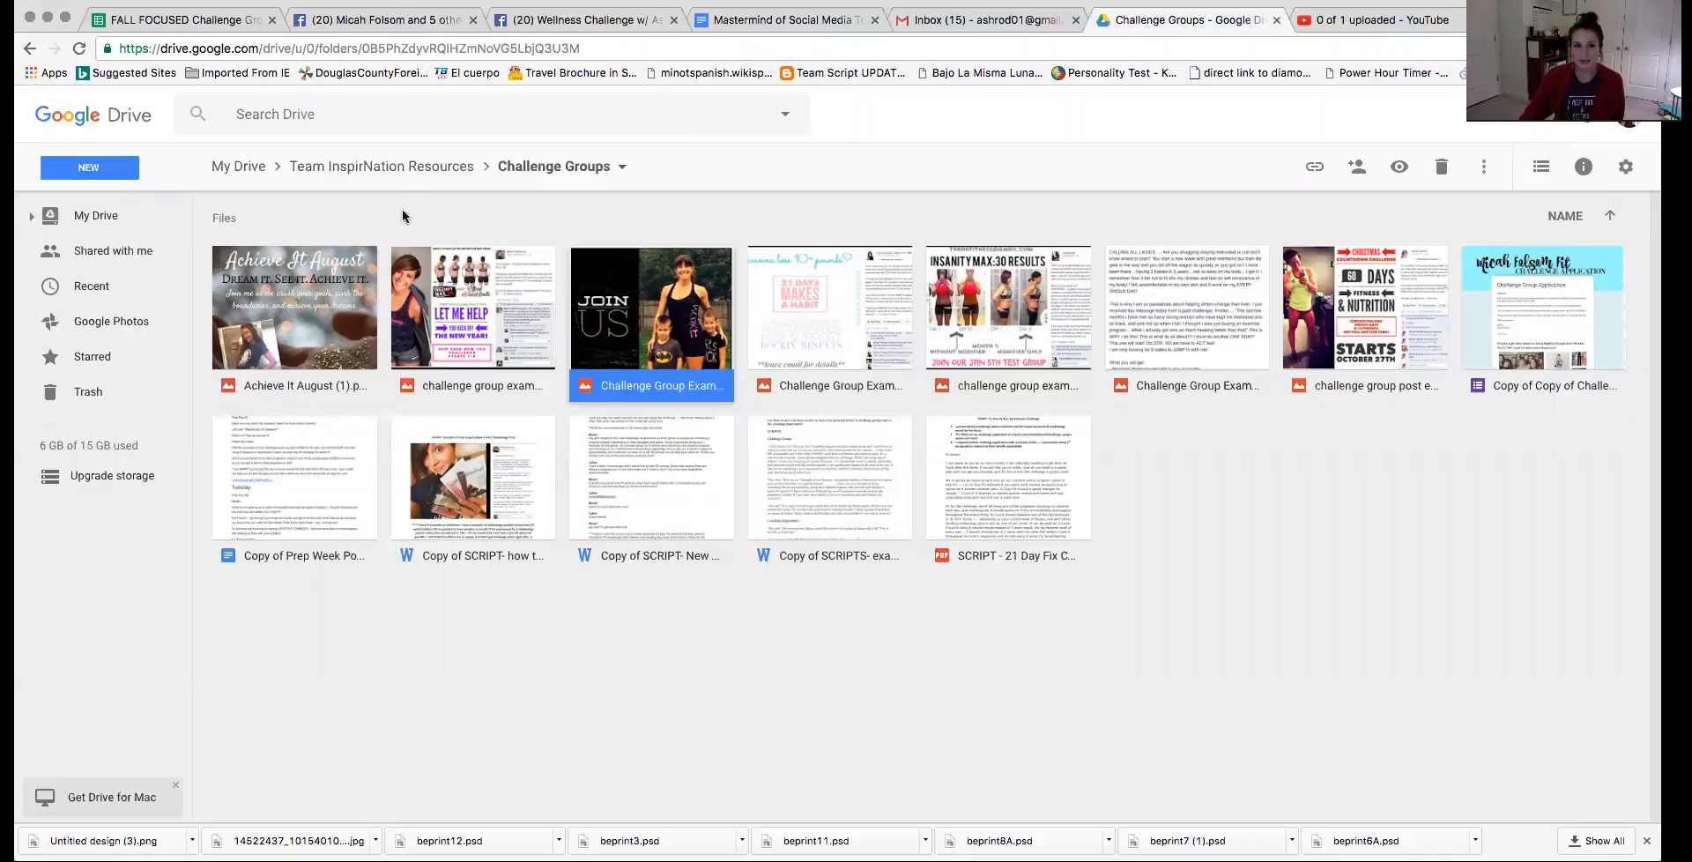
pyautogui.click(401, 167)
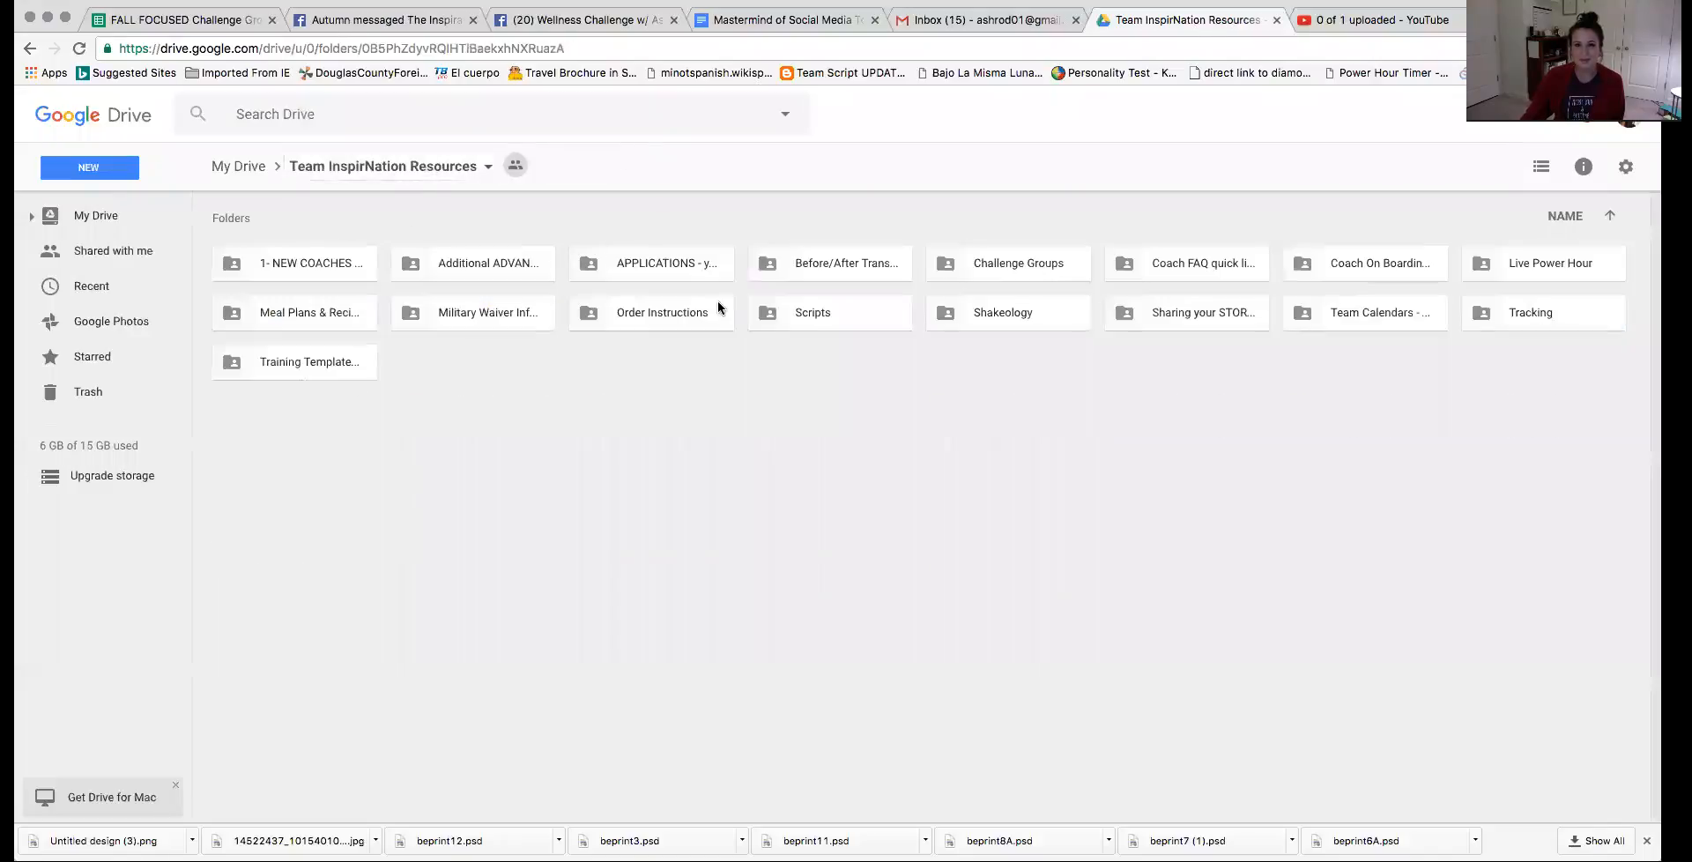
pyautogui.doubleClick(1174, 265)
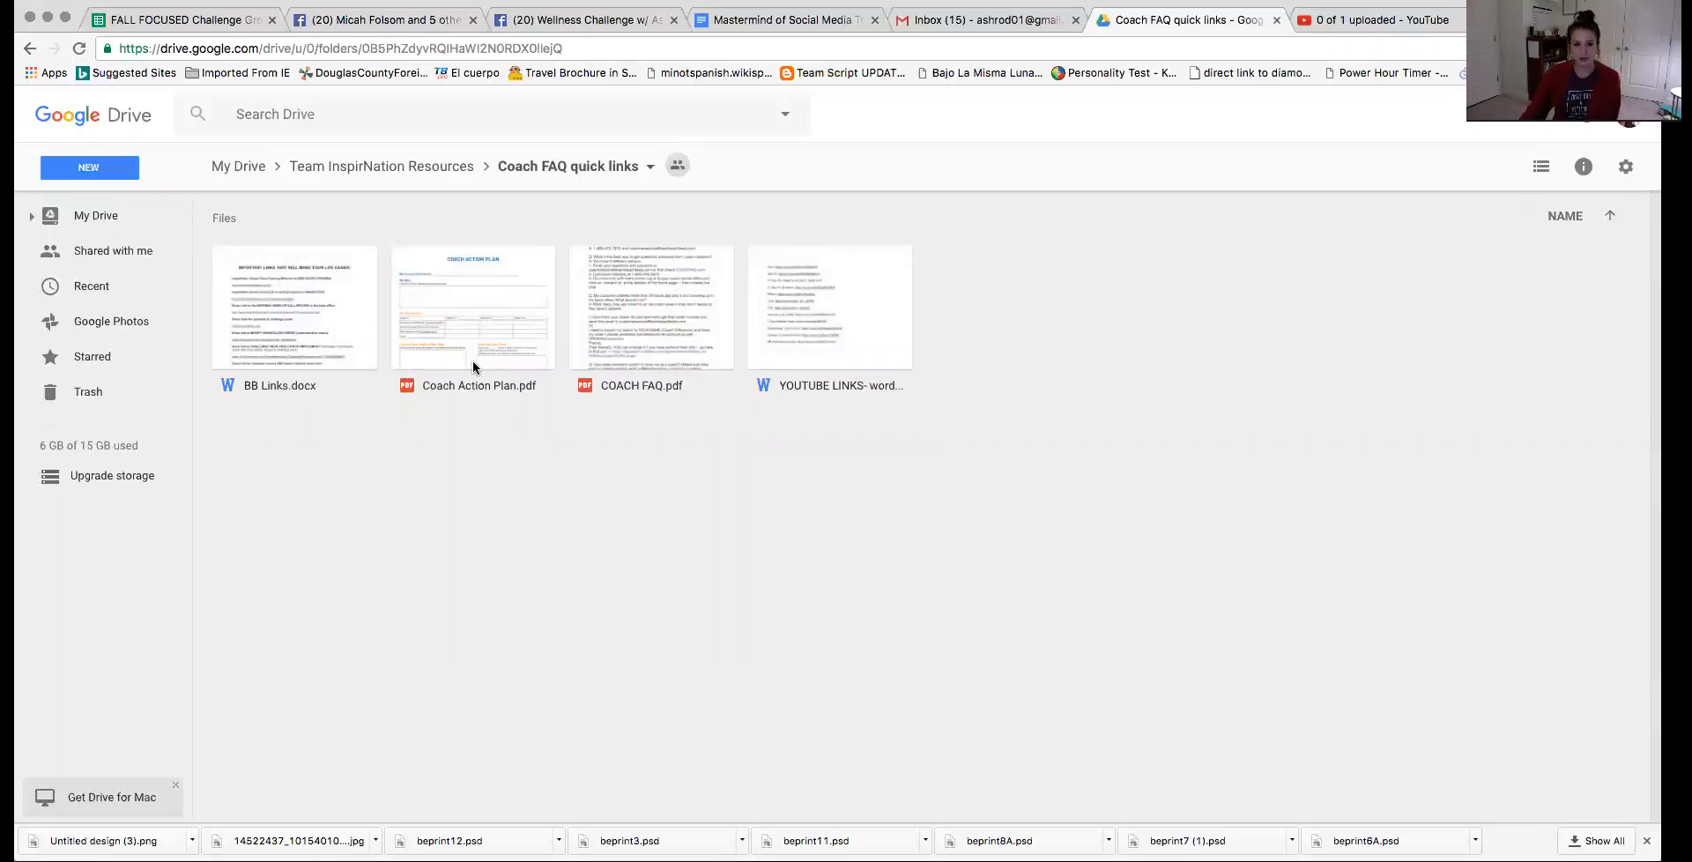
pyautogui.doubleClick(630, 320)
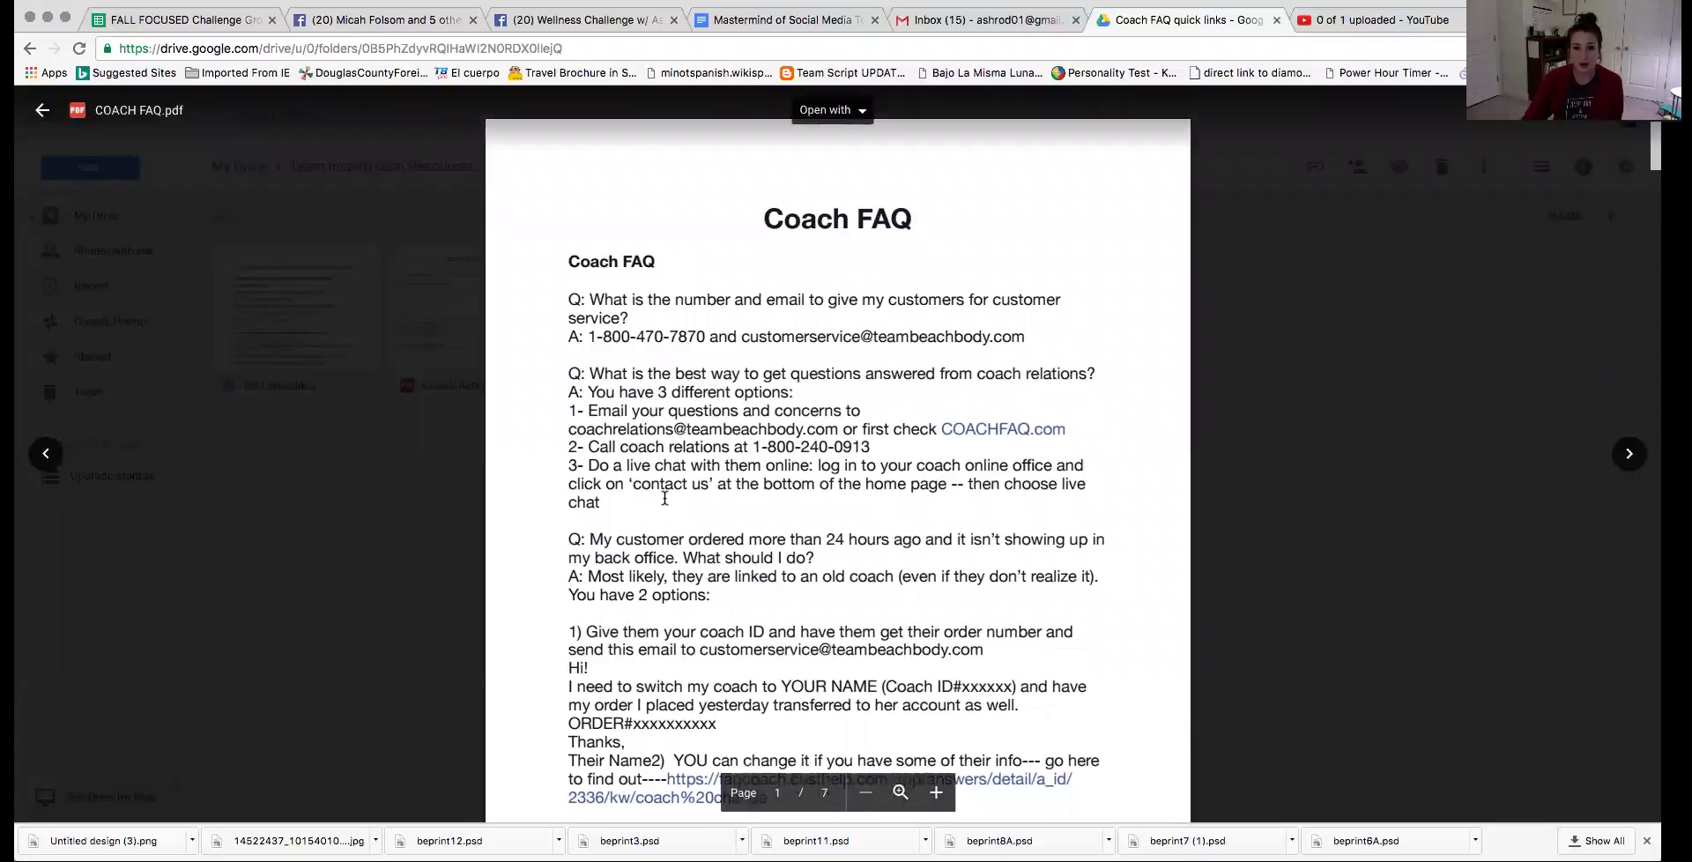
pyautogui.scroll(-5, 663, 499)
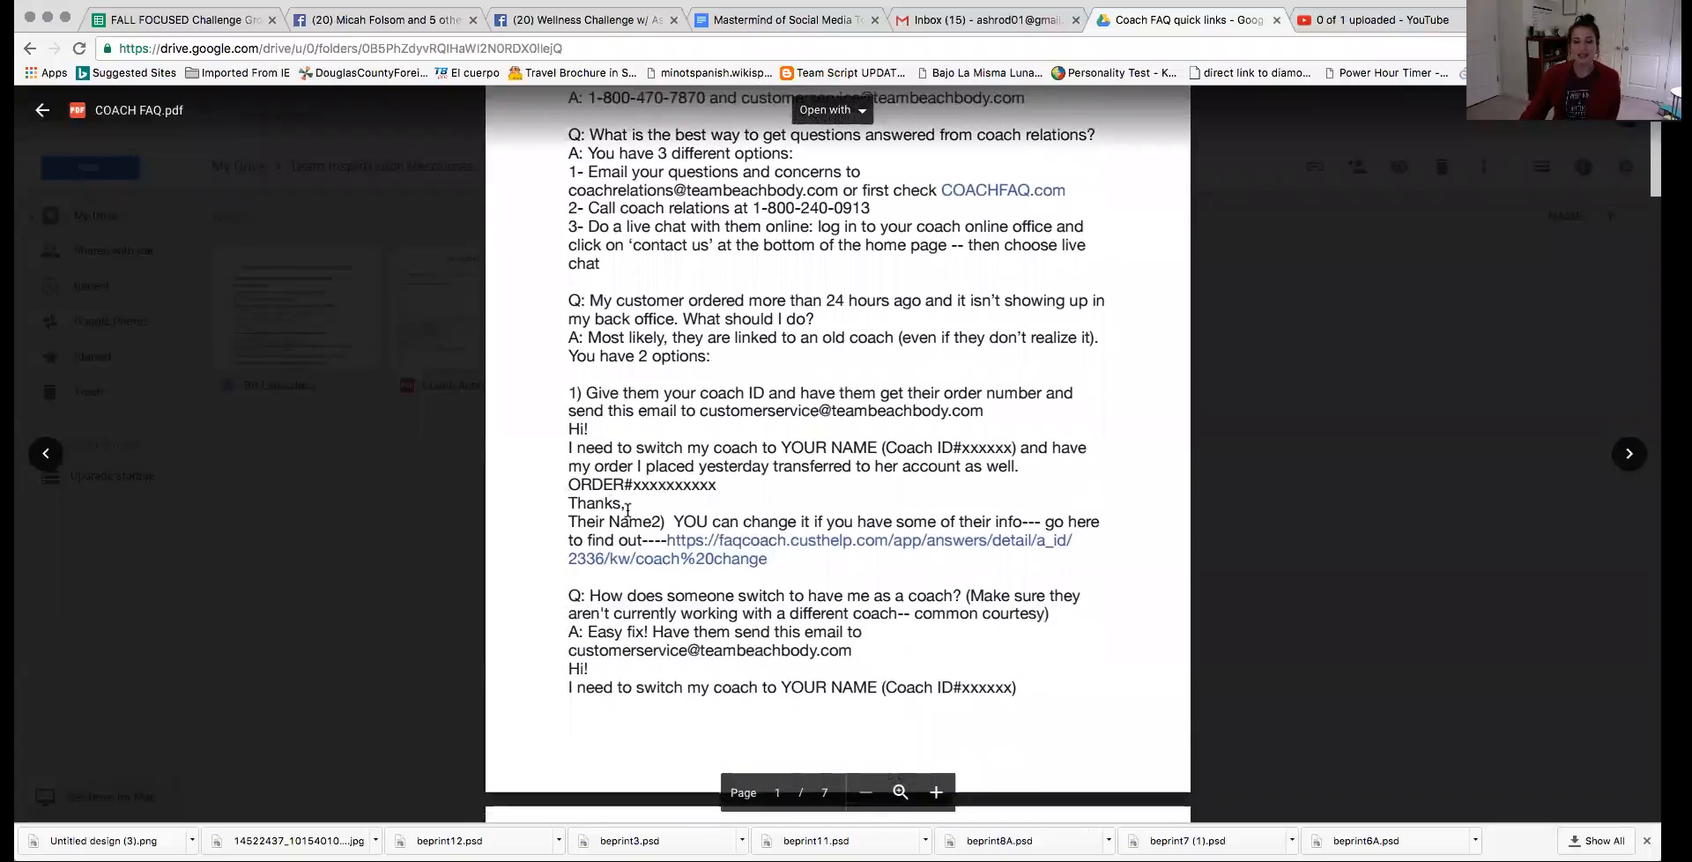
pyautogui.scroll(5, 739, 411)
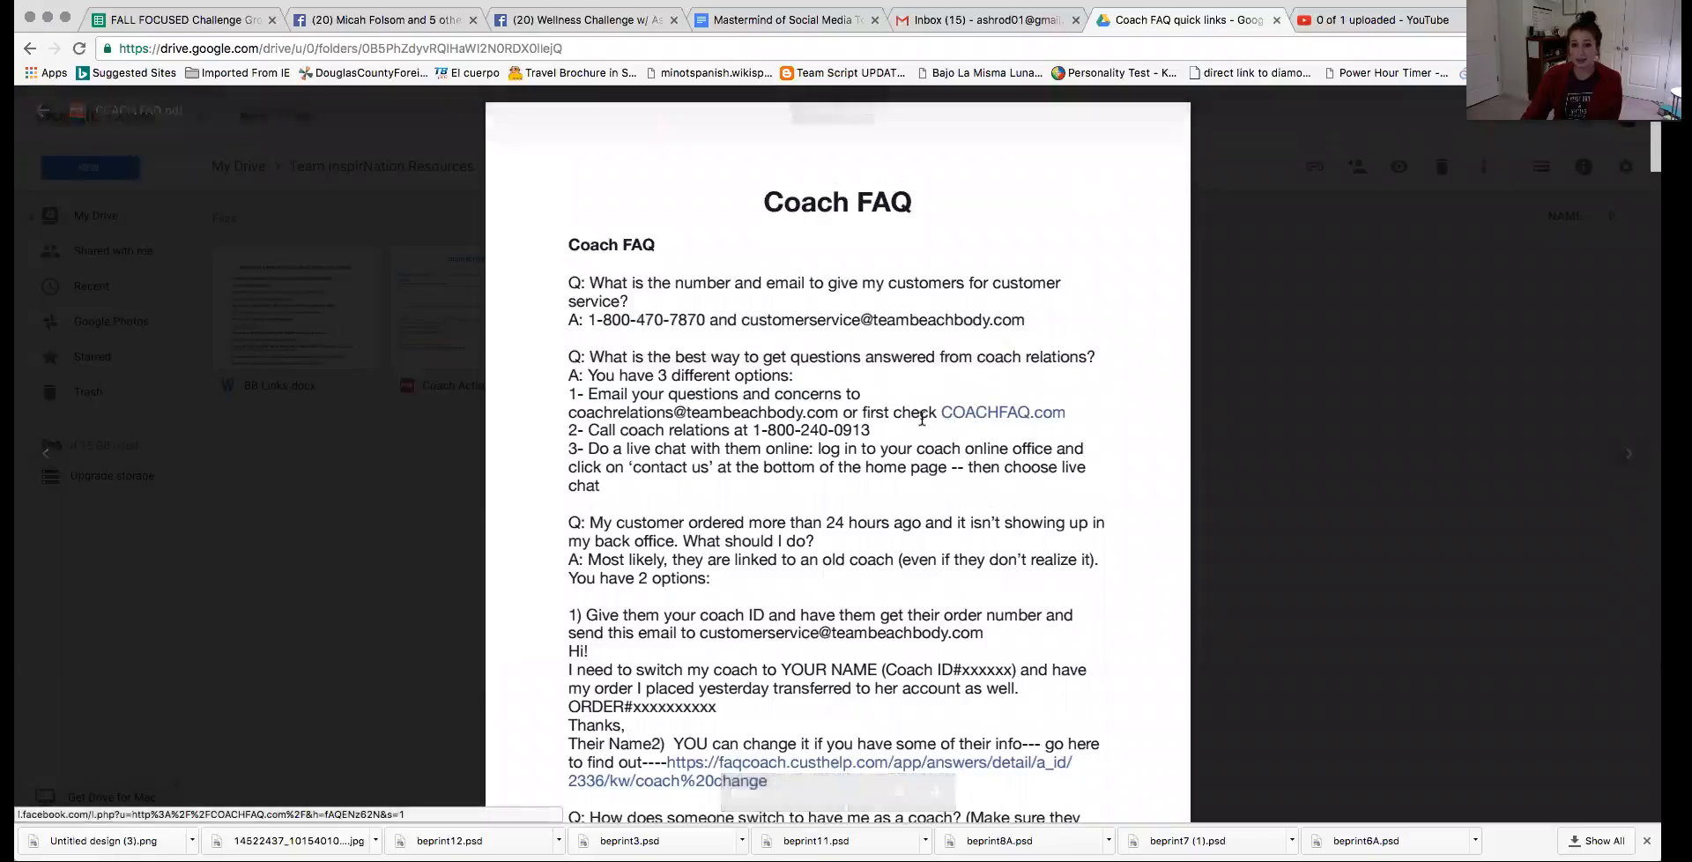
pyautogui.click(460, 488)
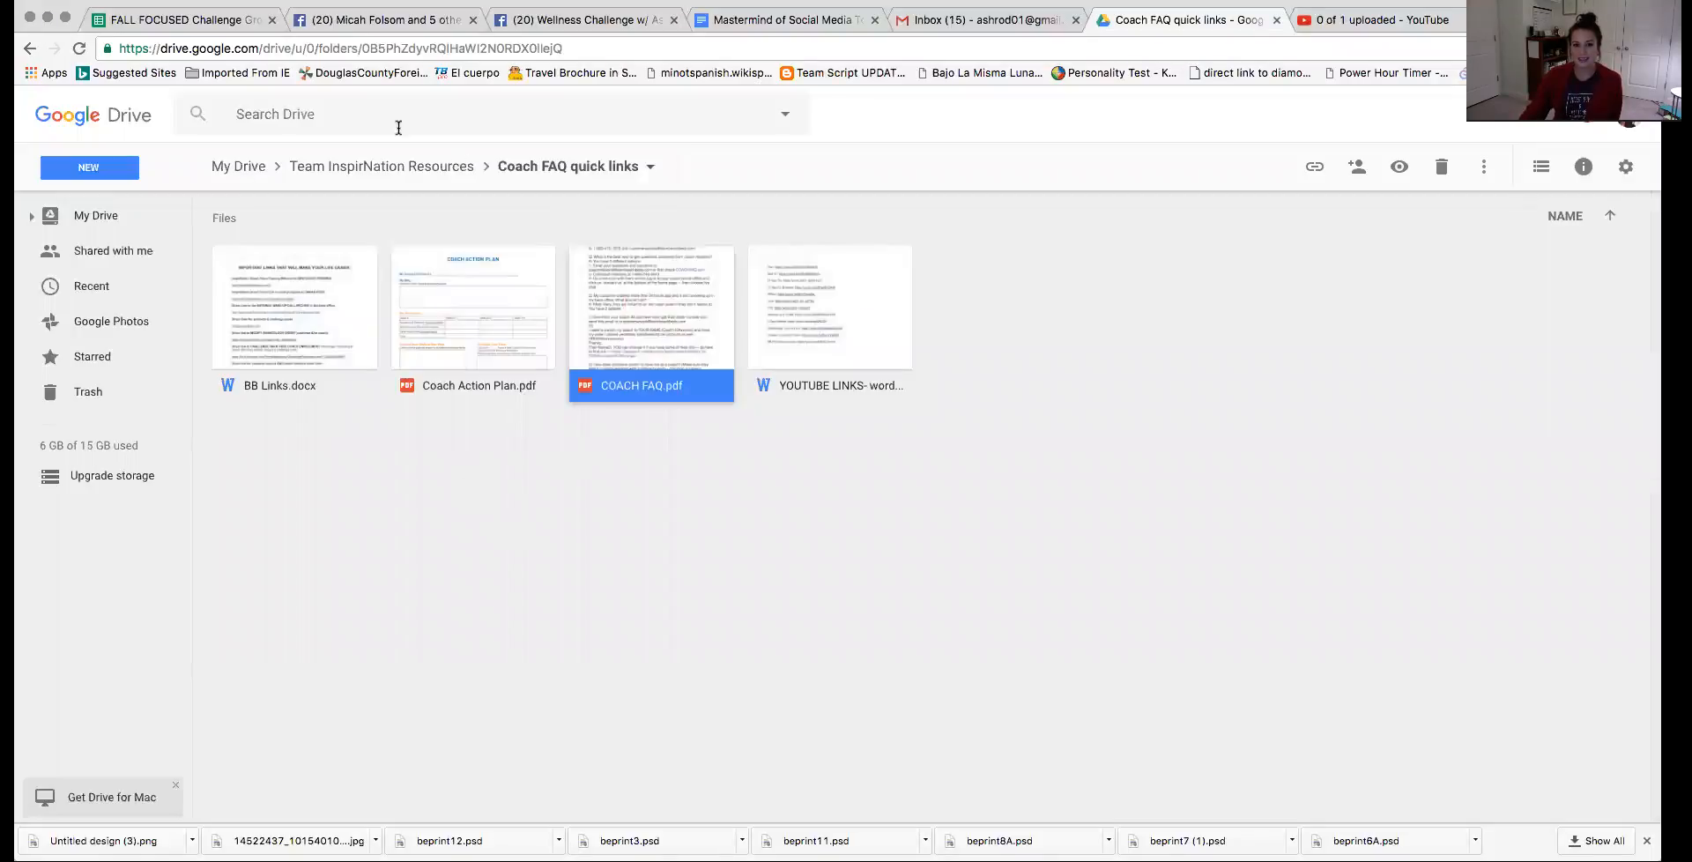
pyautogui.click(381, 166)
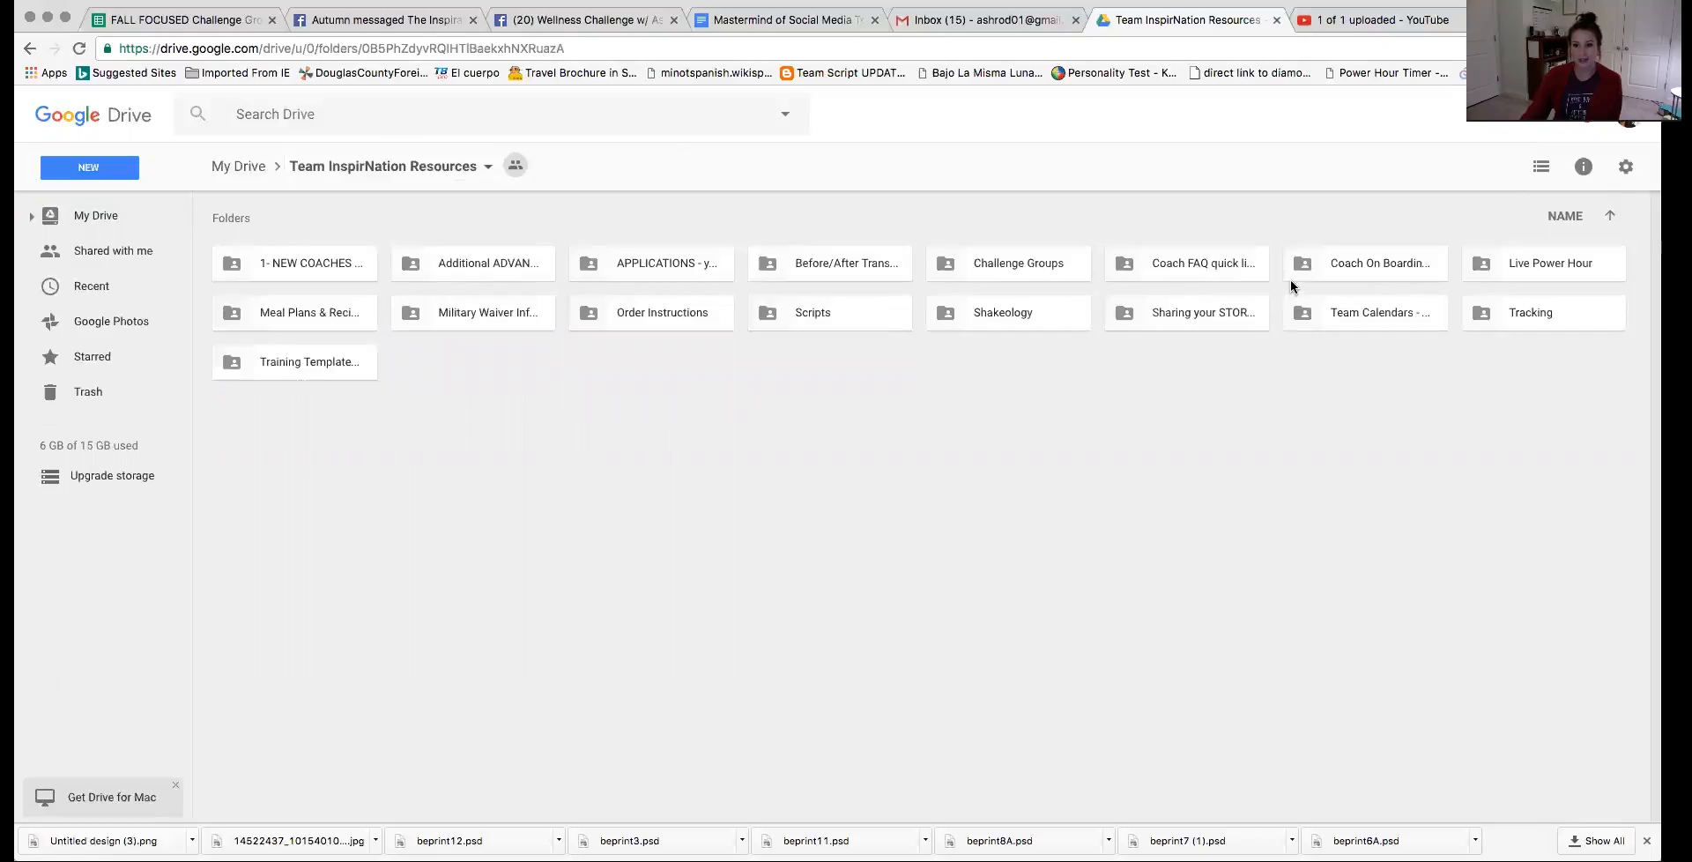
pyautogui.doubleClick(1364, 264)
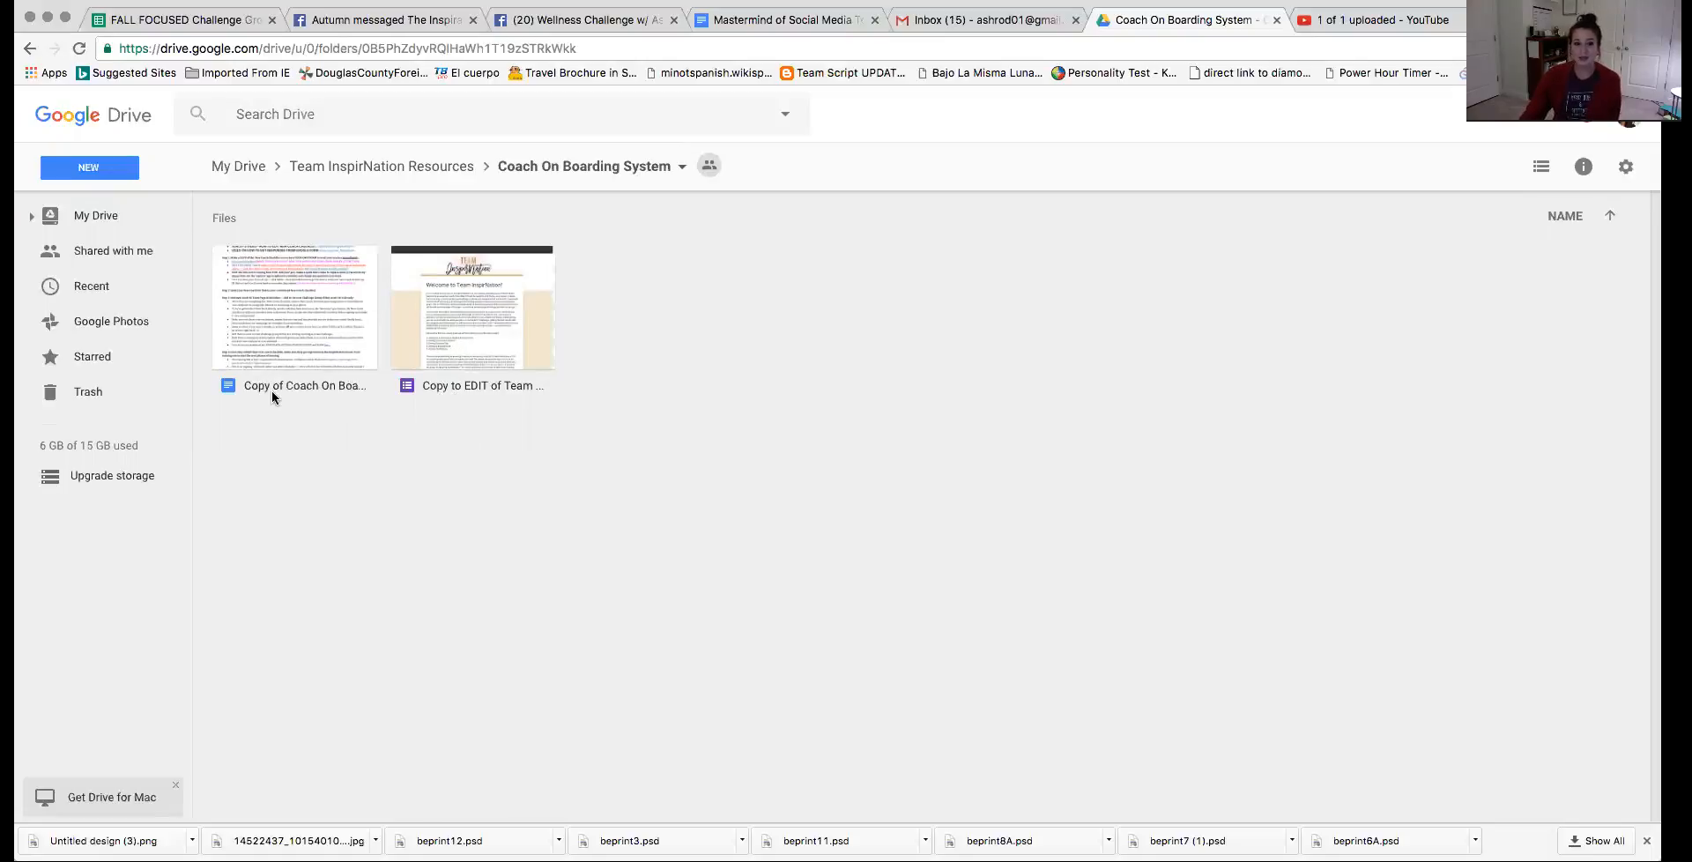
pyautogui.doubleClick(291, 325)
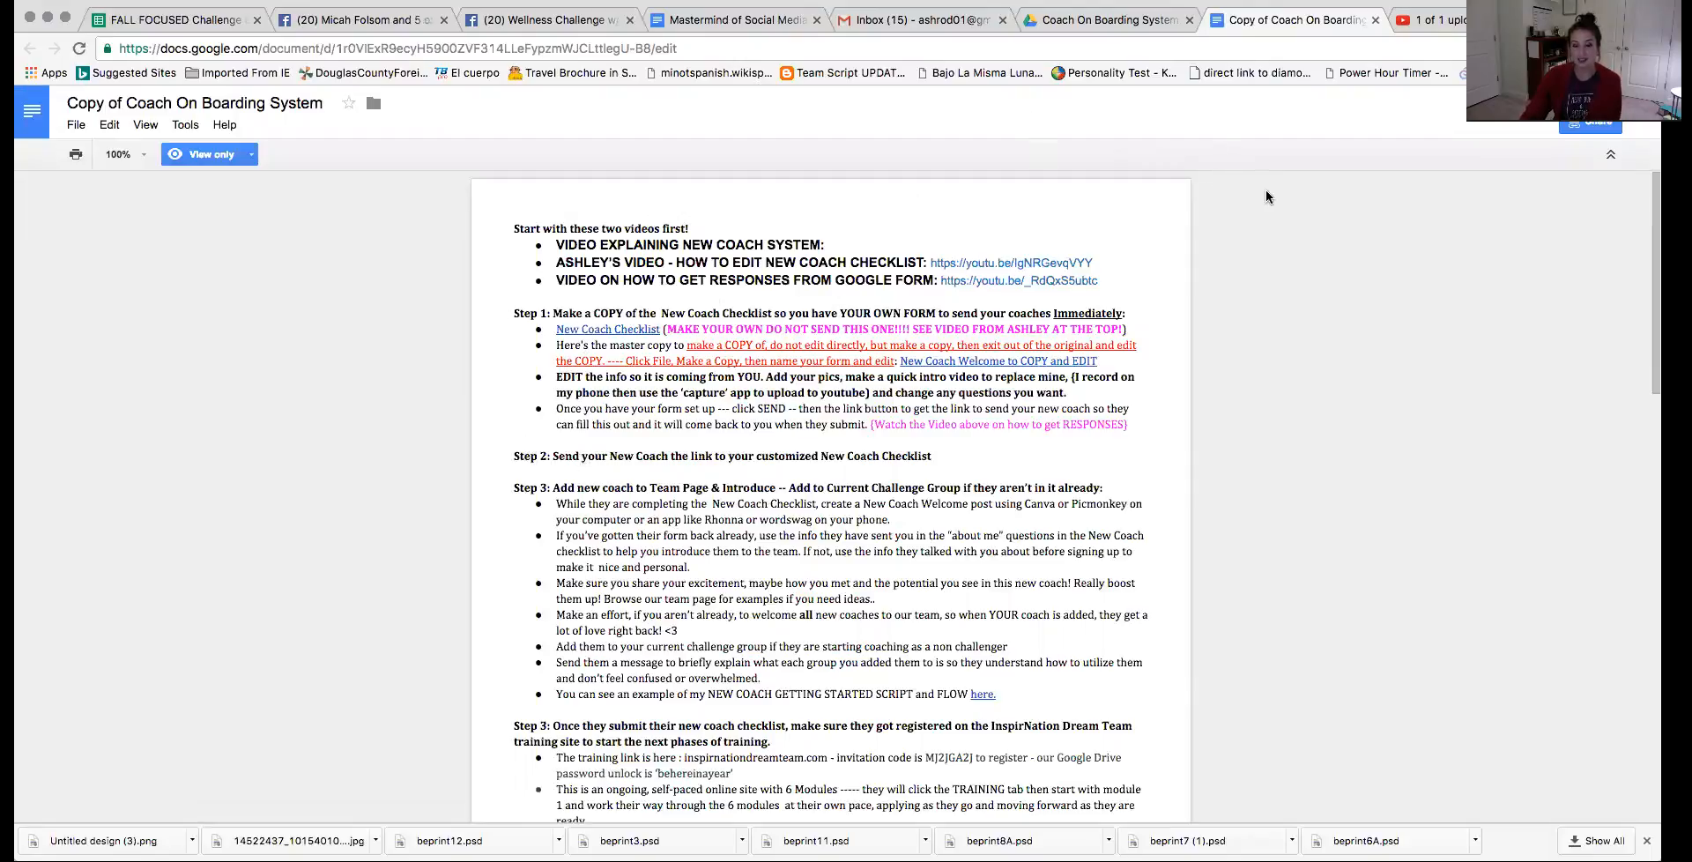
pyautogui.click(1377, 20)
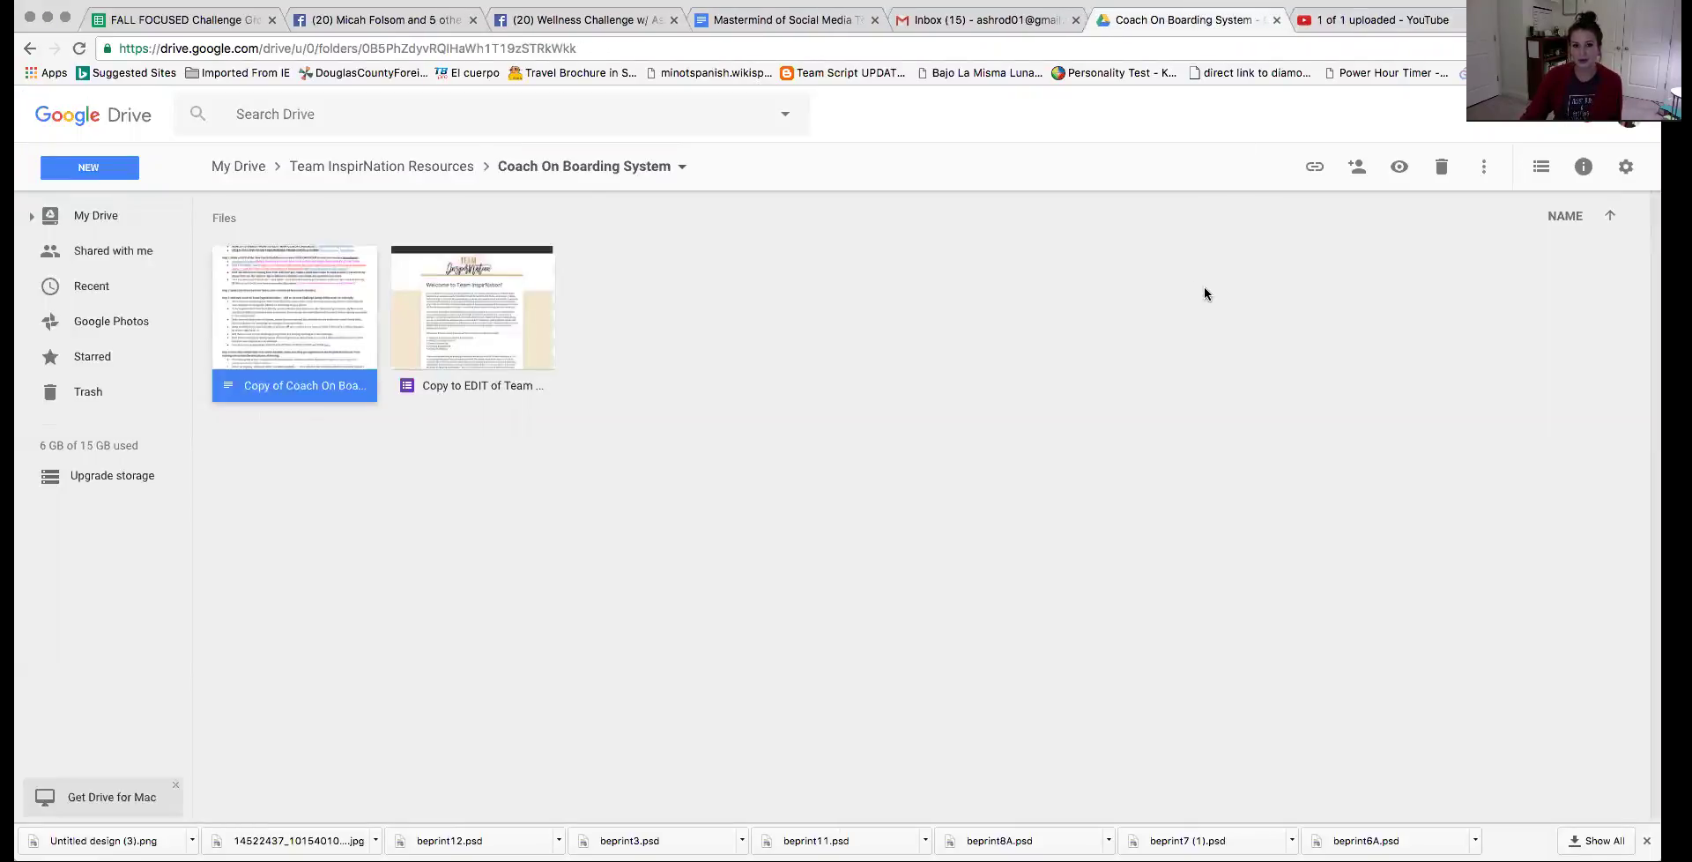
pyautogui.click(397, 166)
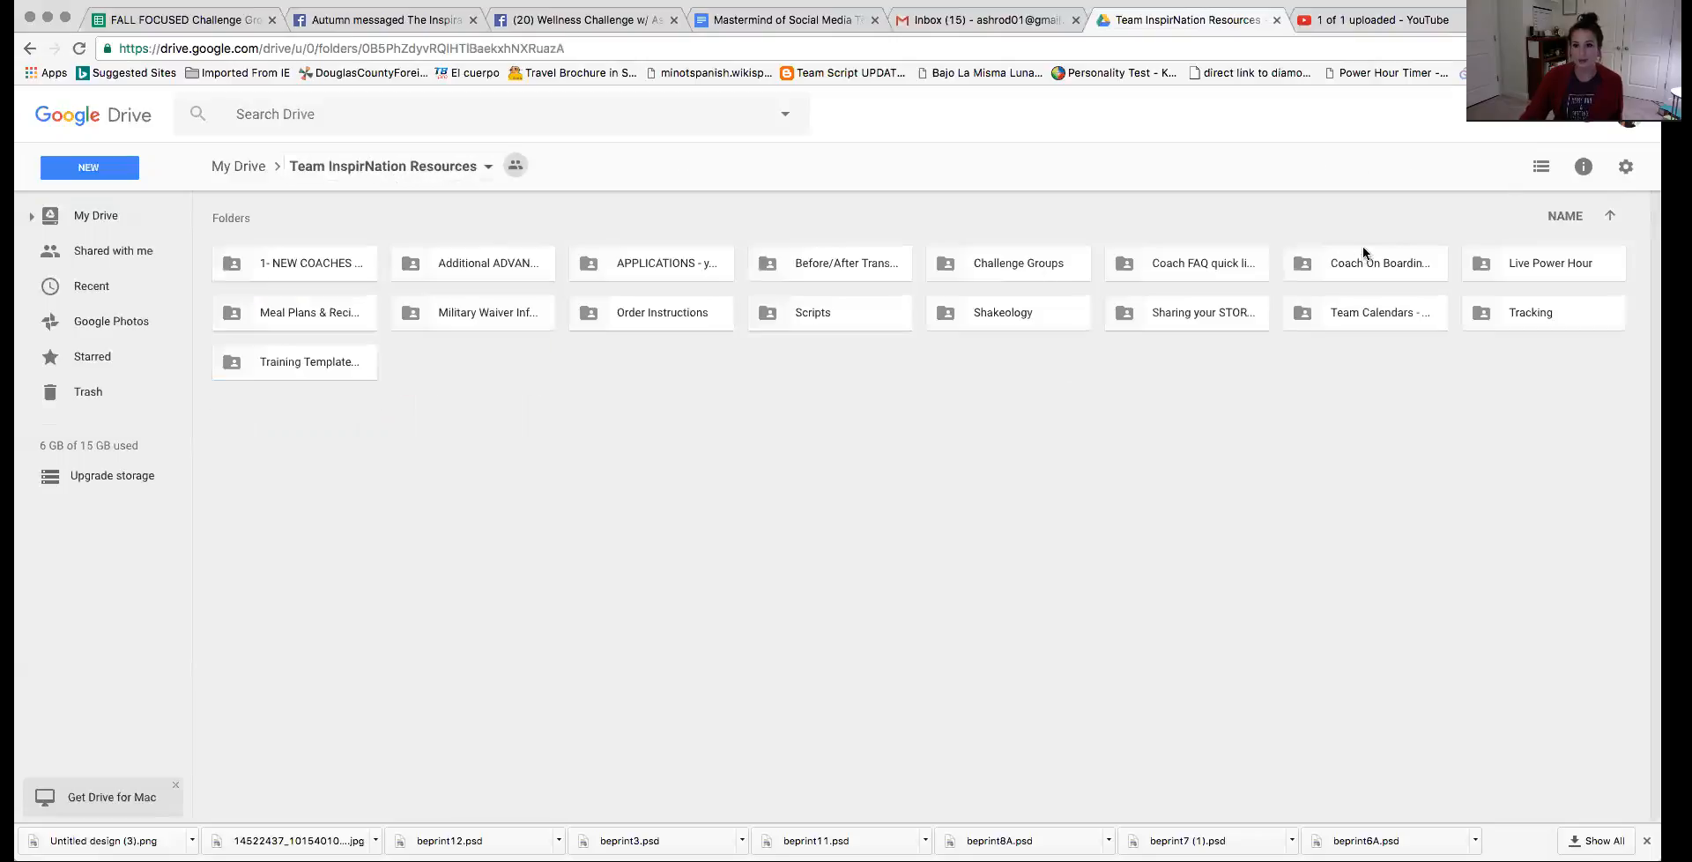
pyautogui.click(1543, 266)
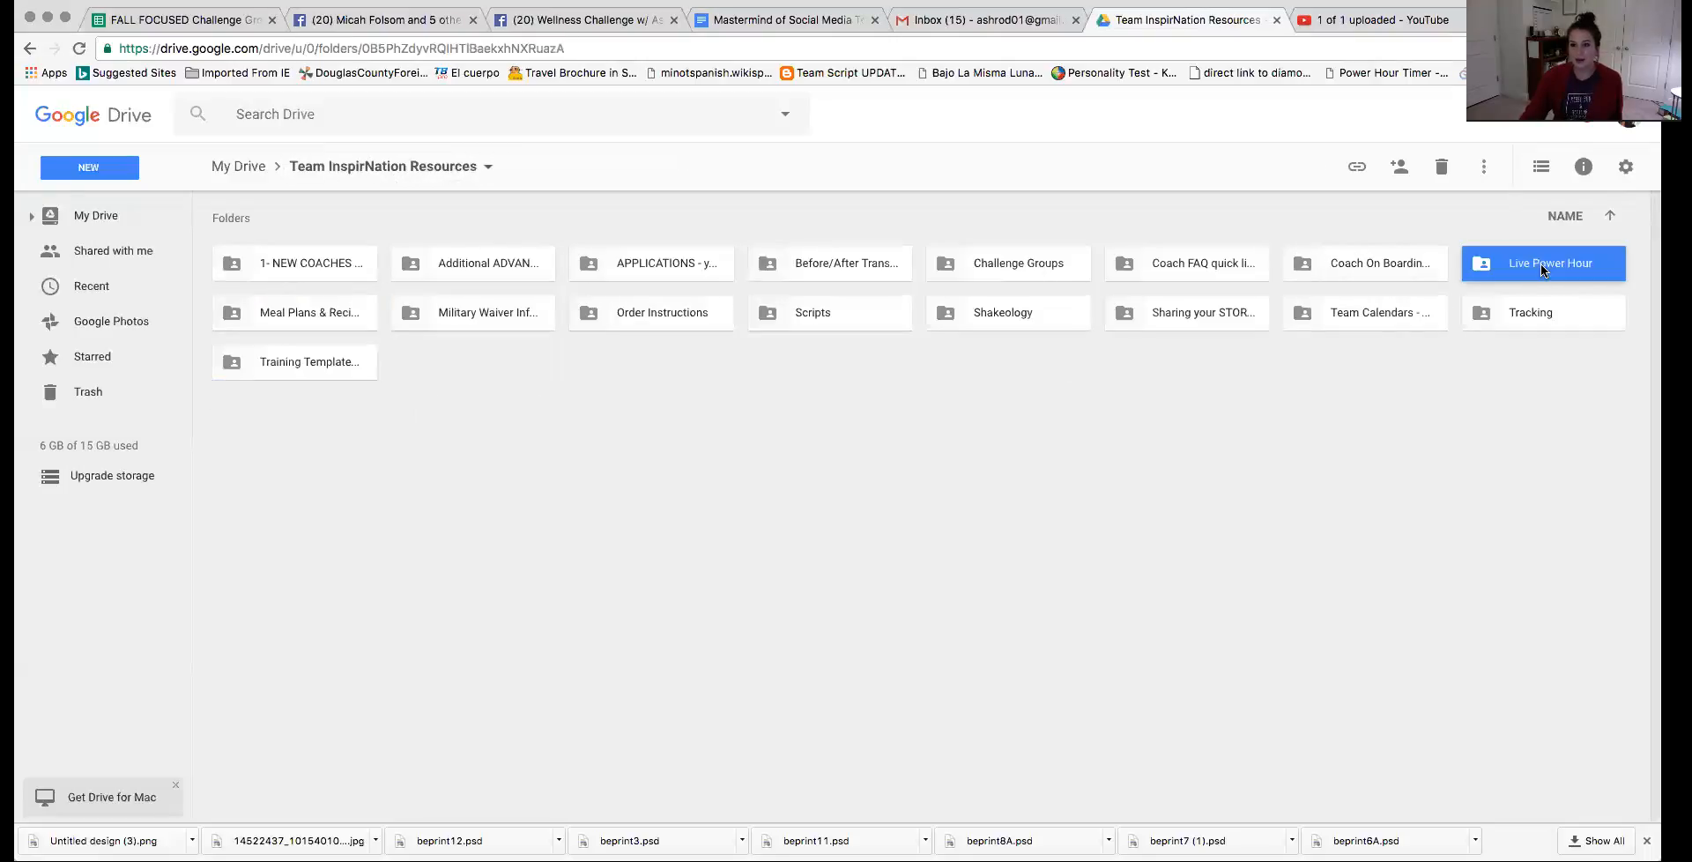
pyautogui.doubleClick(1542, 264)
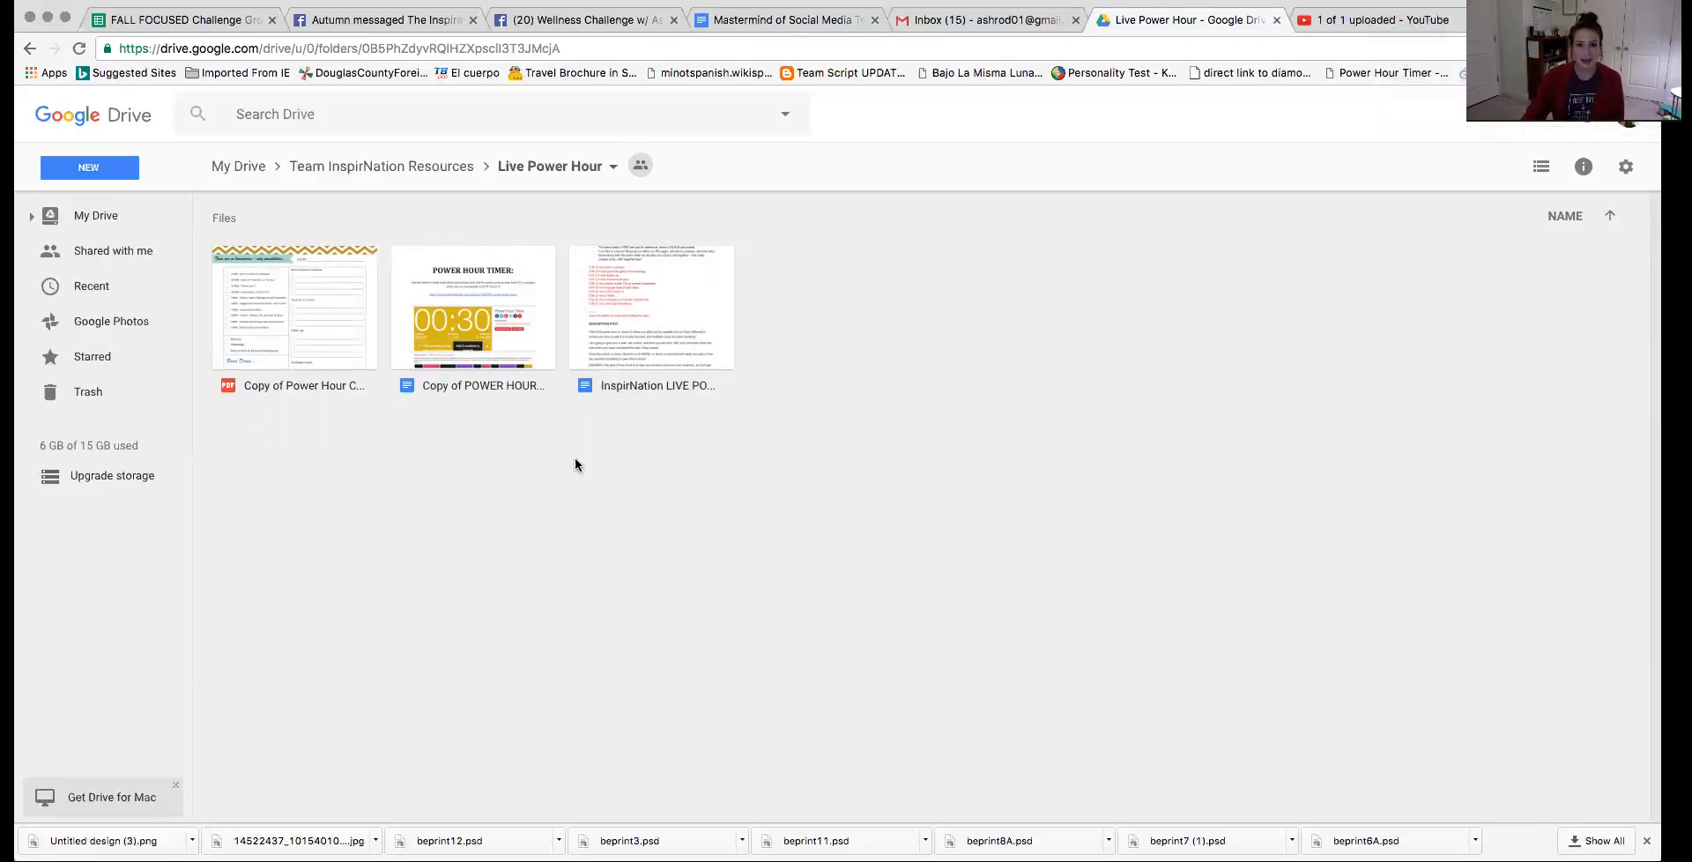
pyautogui.click(449, 389)
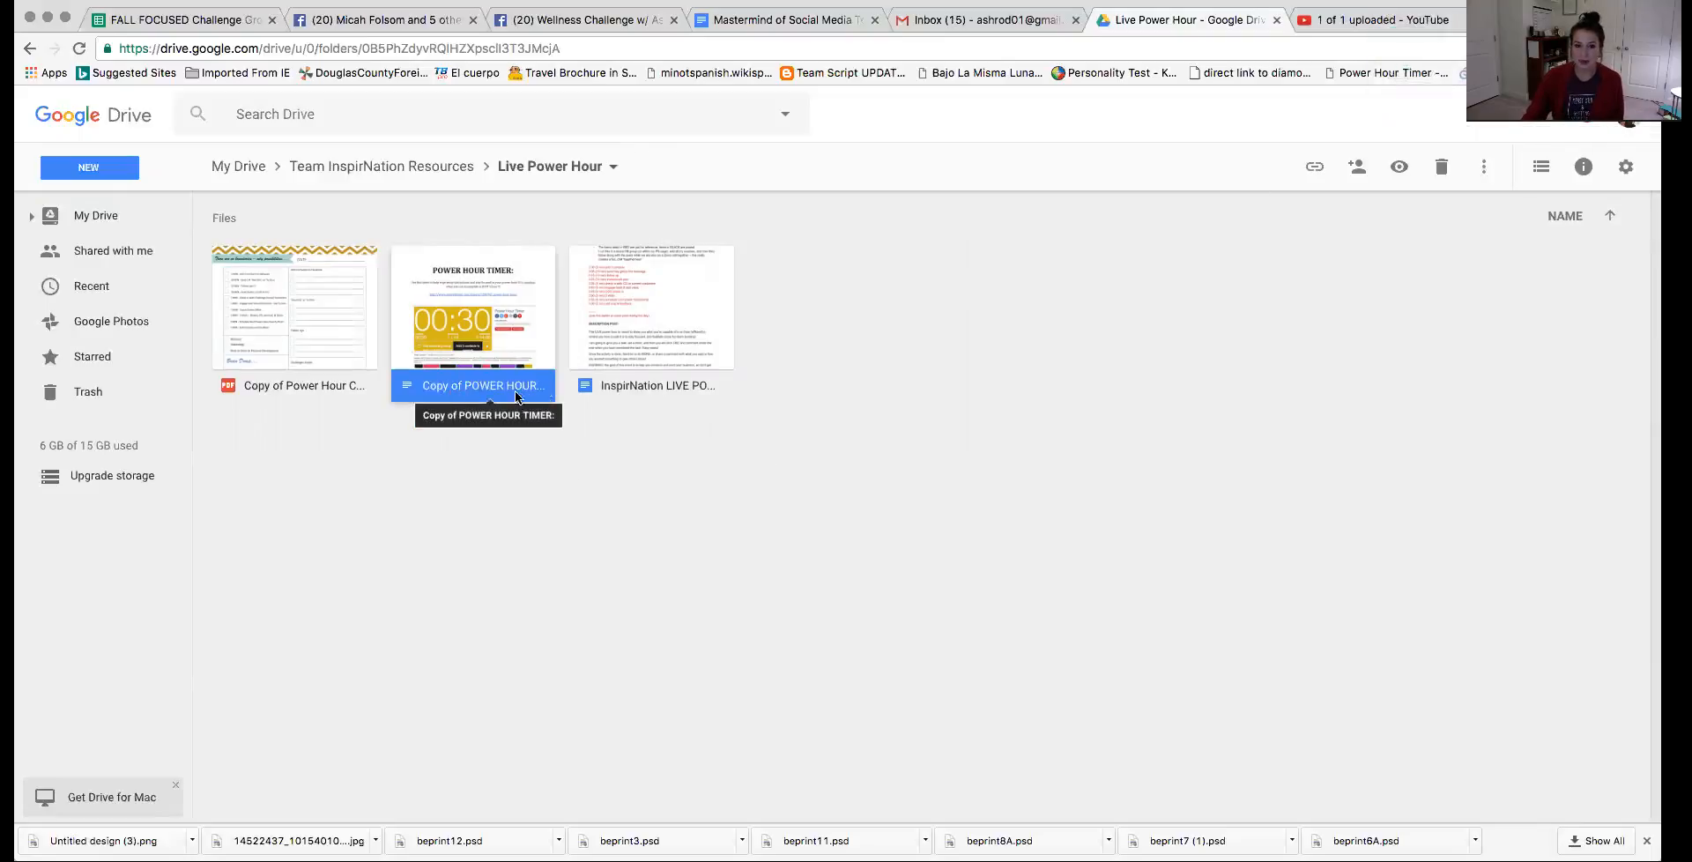
pyautogui.click(615, 388)
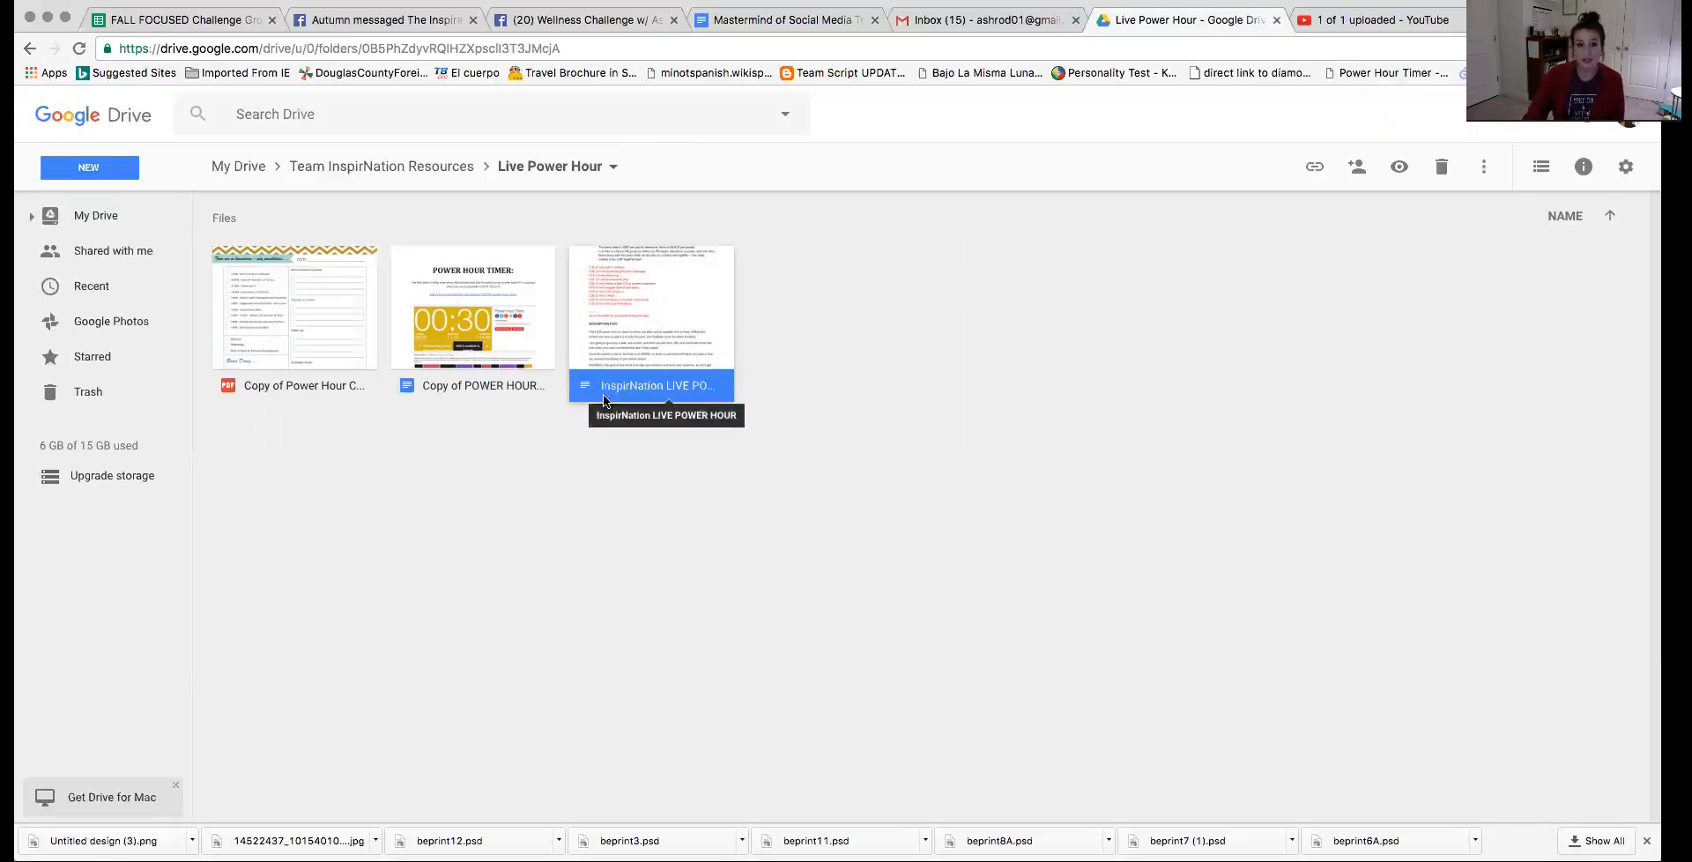
pyautogui.doubleClick(275, 316)
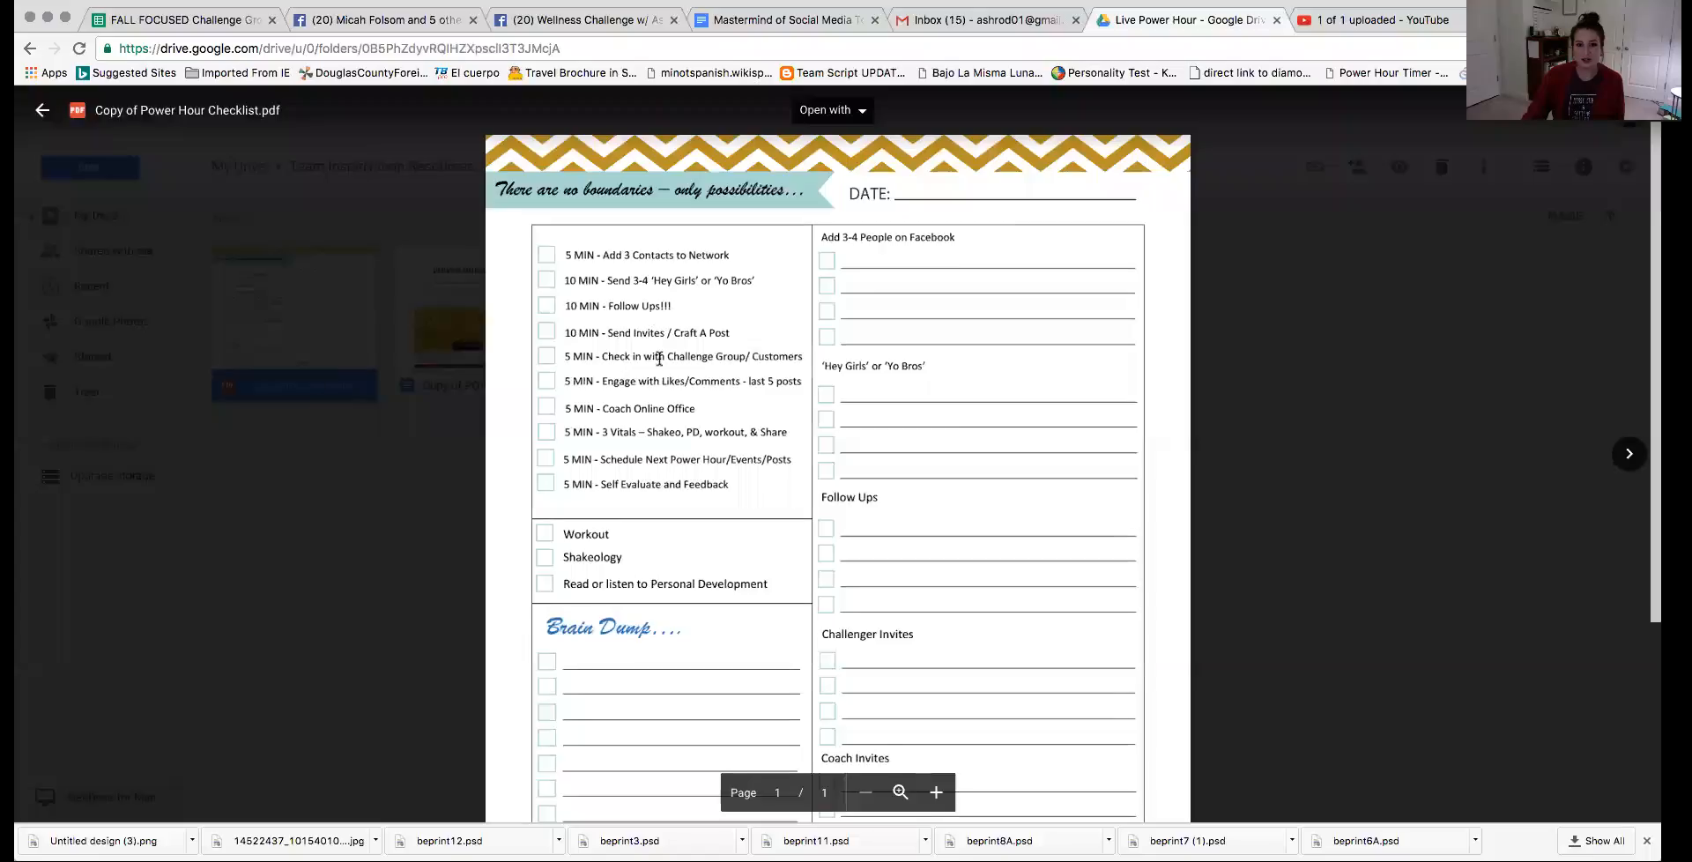
pyautogui.scroll(-5, 656, 371)
pyautogui.scroll(5, 656, 364)
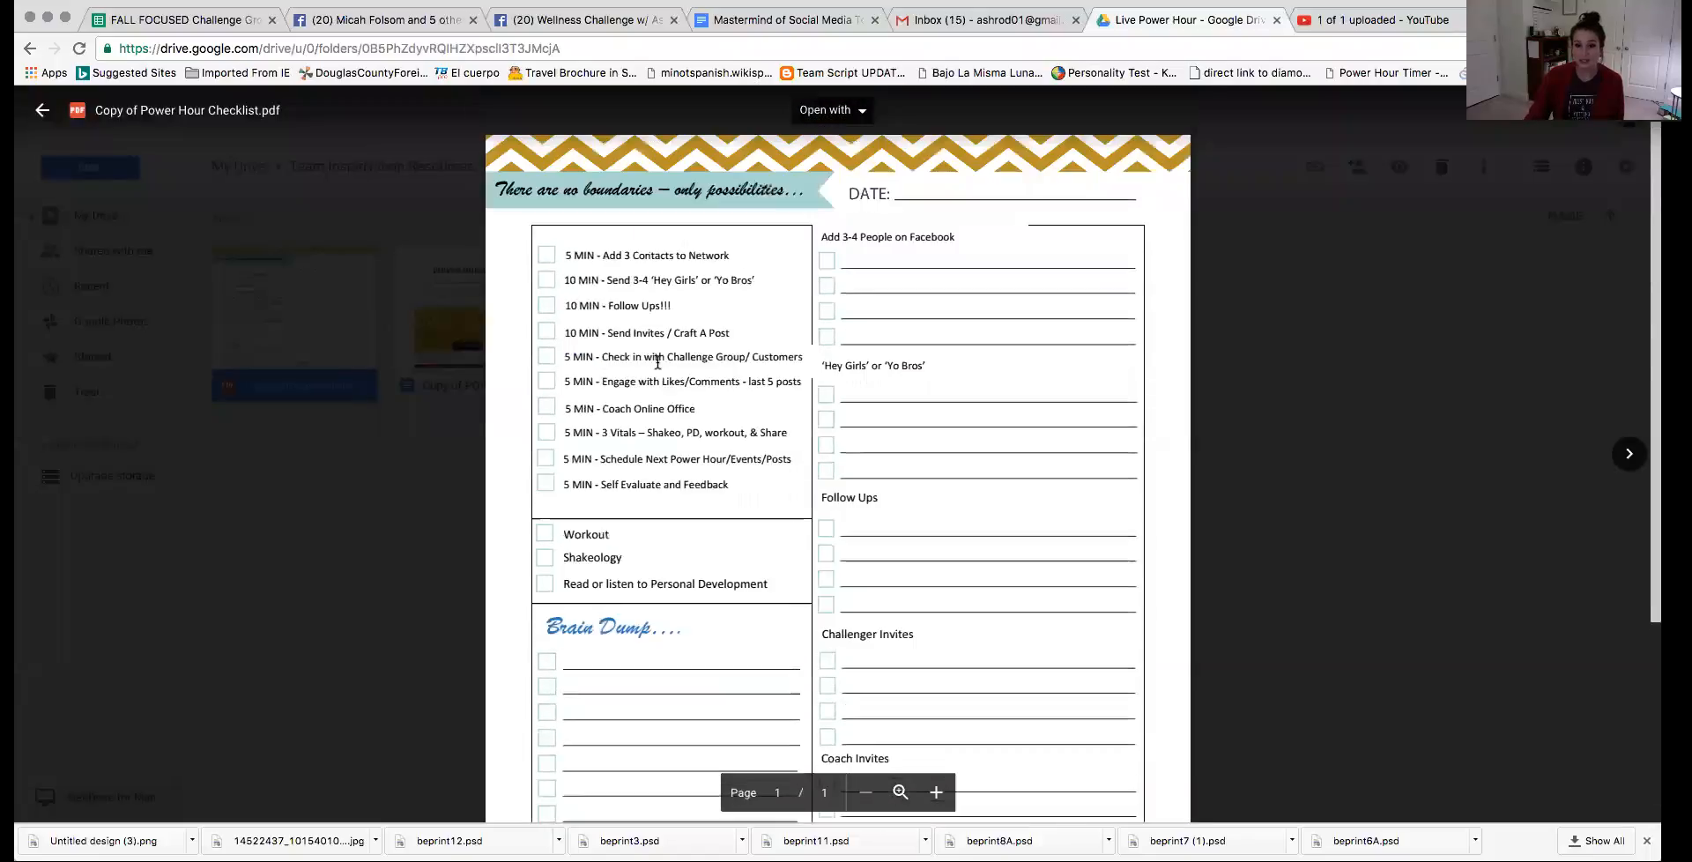
pyautogui.scroll(-5, 636, 411)
pyautogui.scroll(-3, 635, 412)
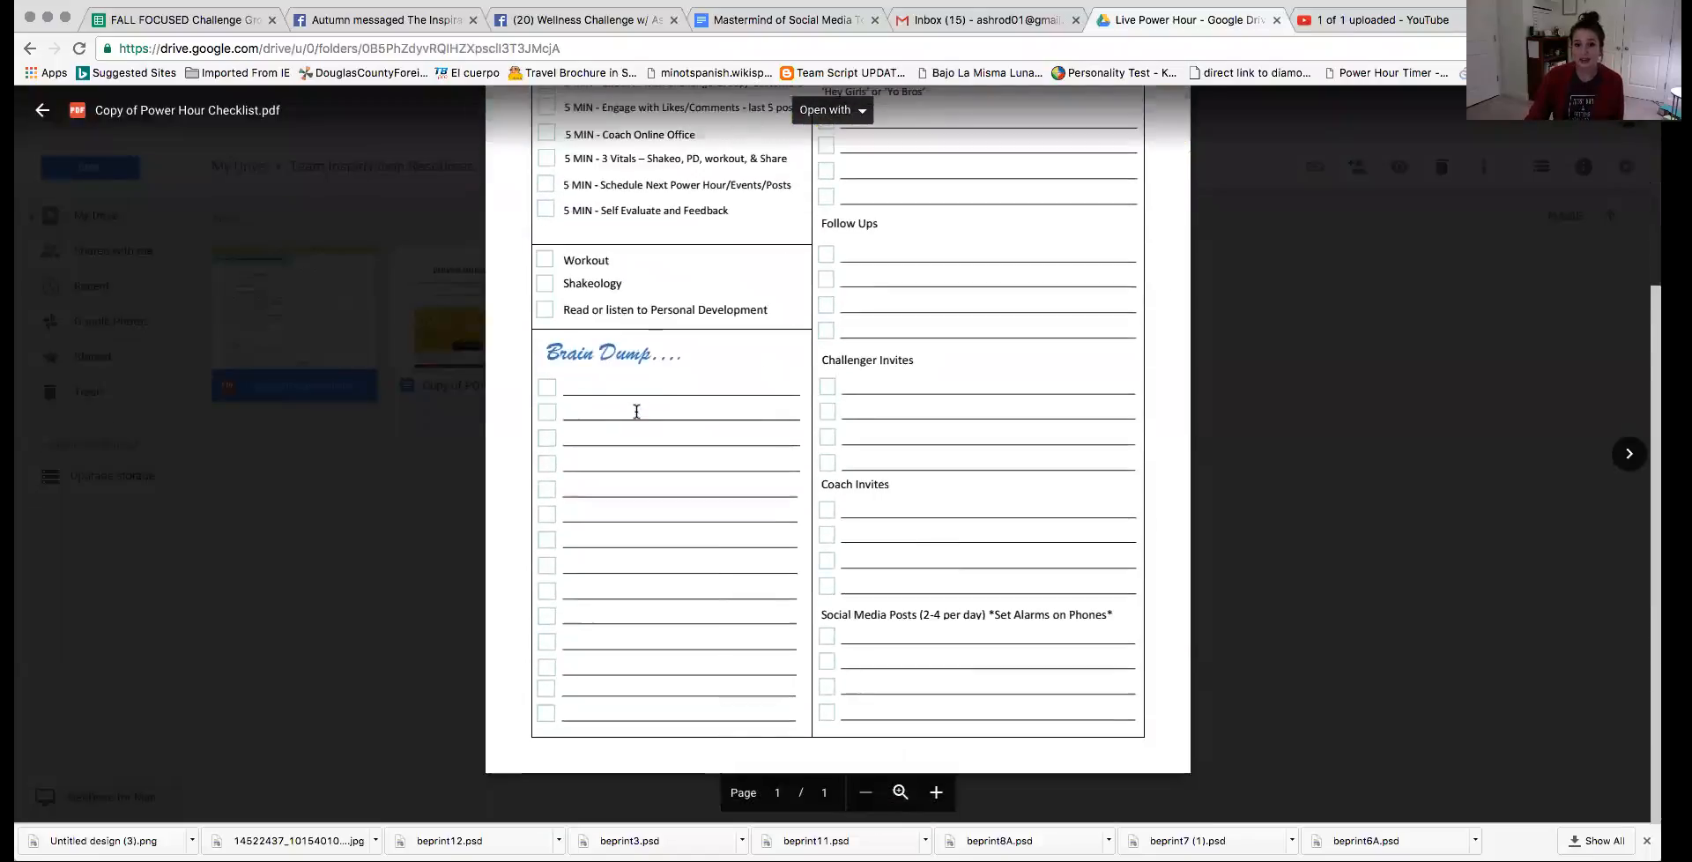
pyautogui.click(329, 572)
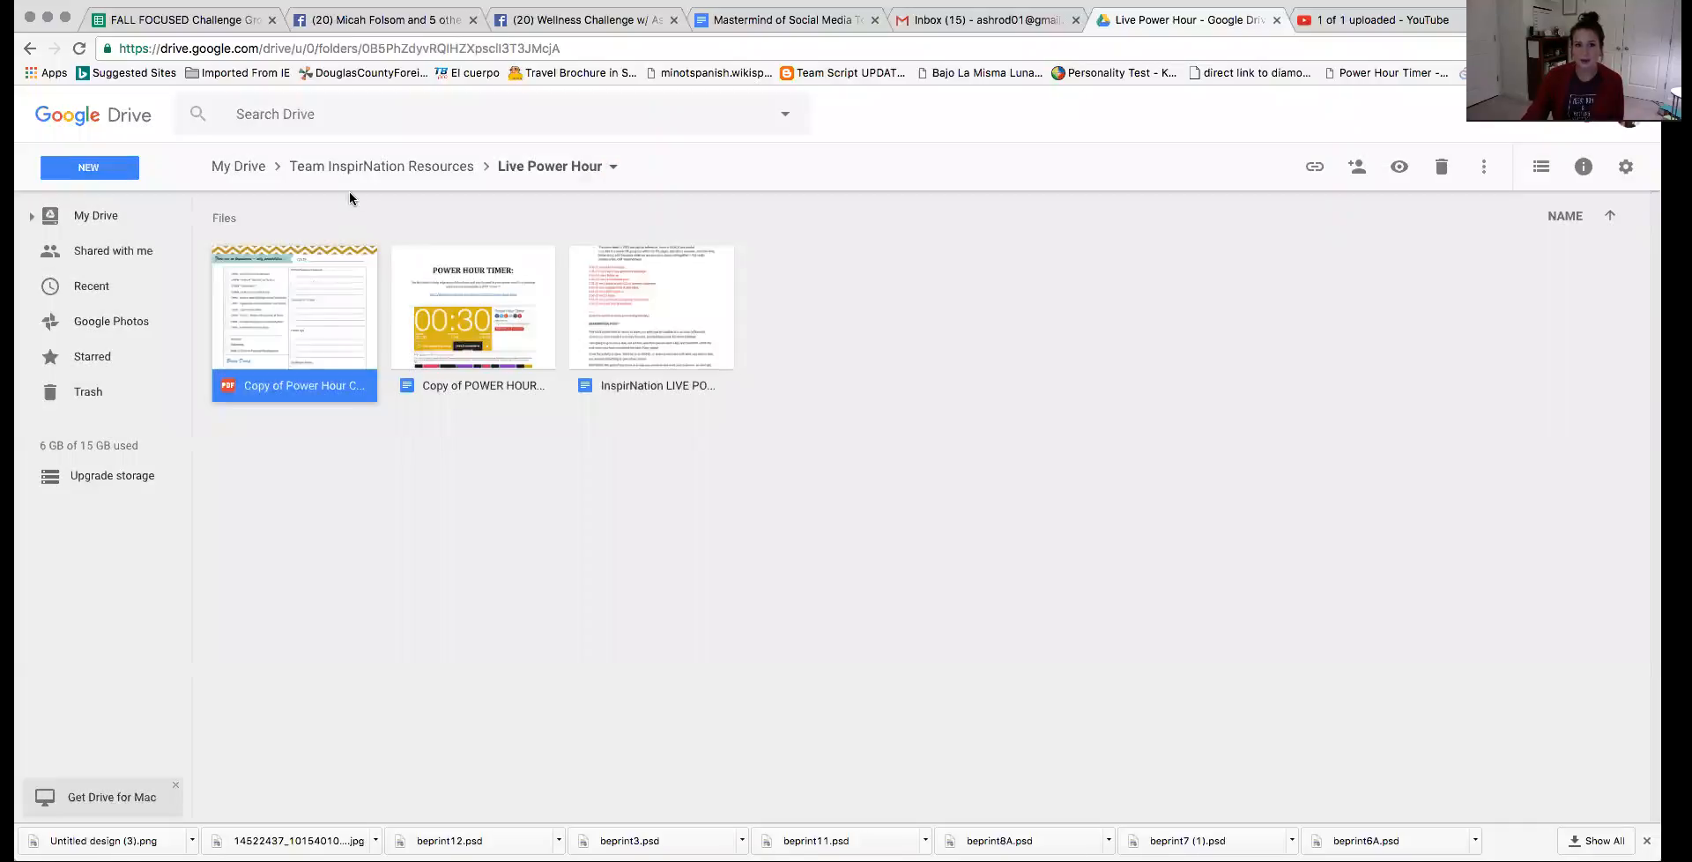
pyautogui.click(382, 165)
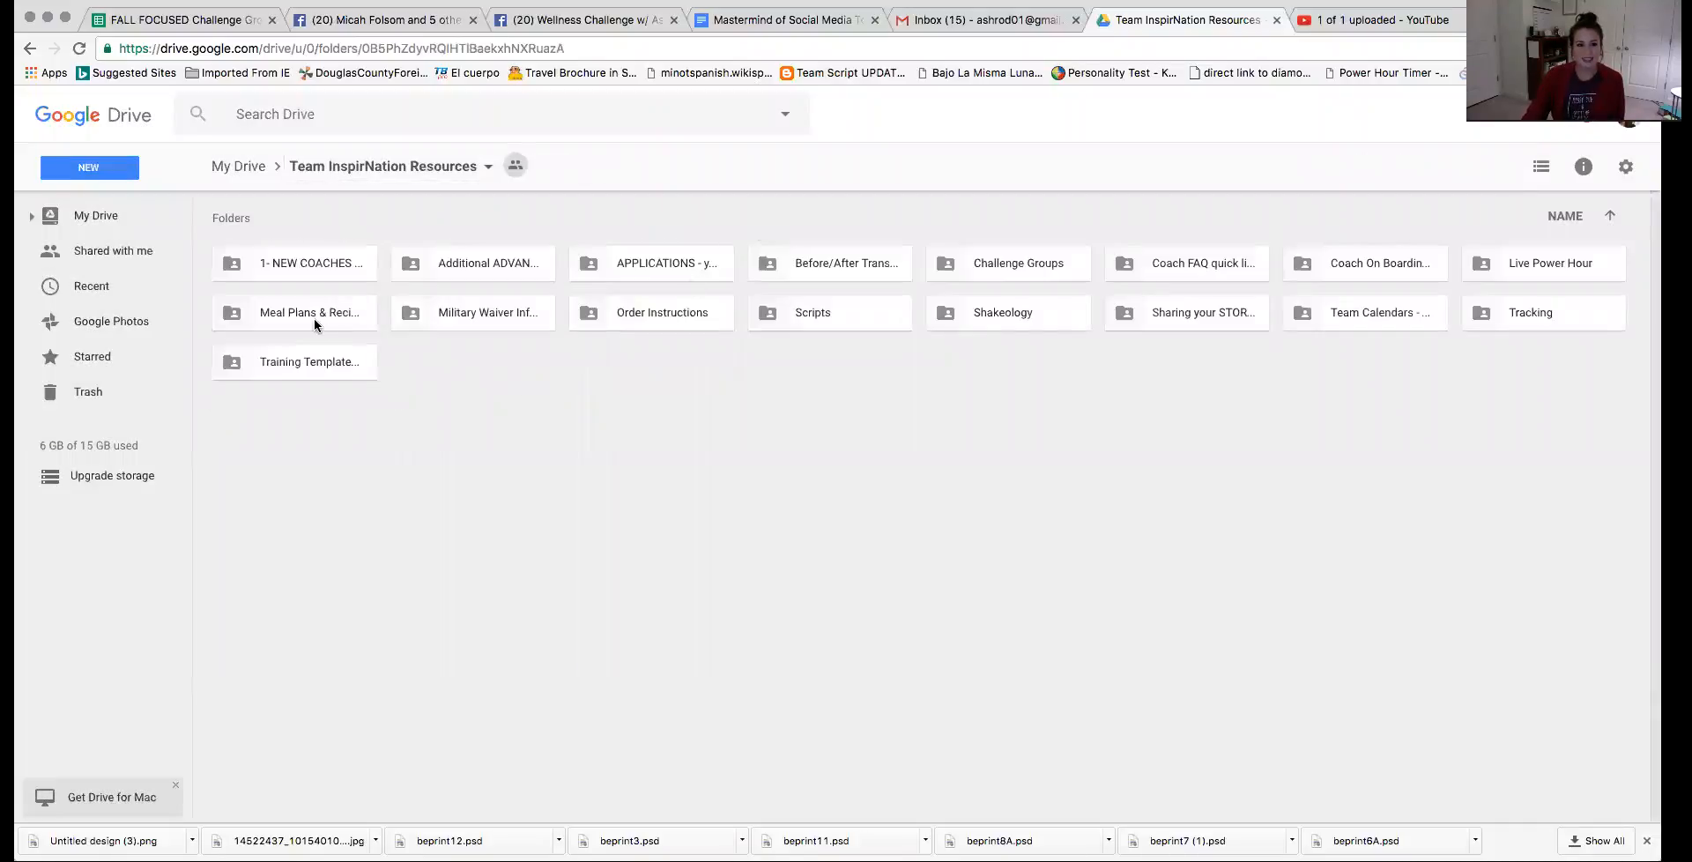
# Step: Preview the waiver image in Military Waiver Info, then return to Team InspirNation Resources
pyautogui.doubleClick(457, 317)
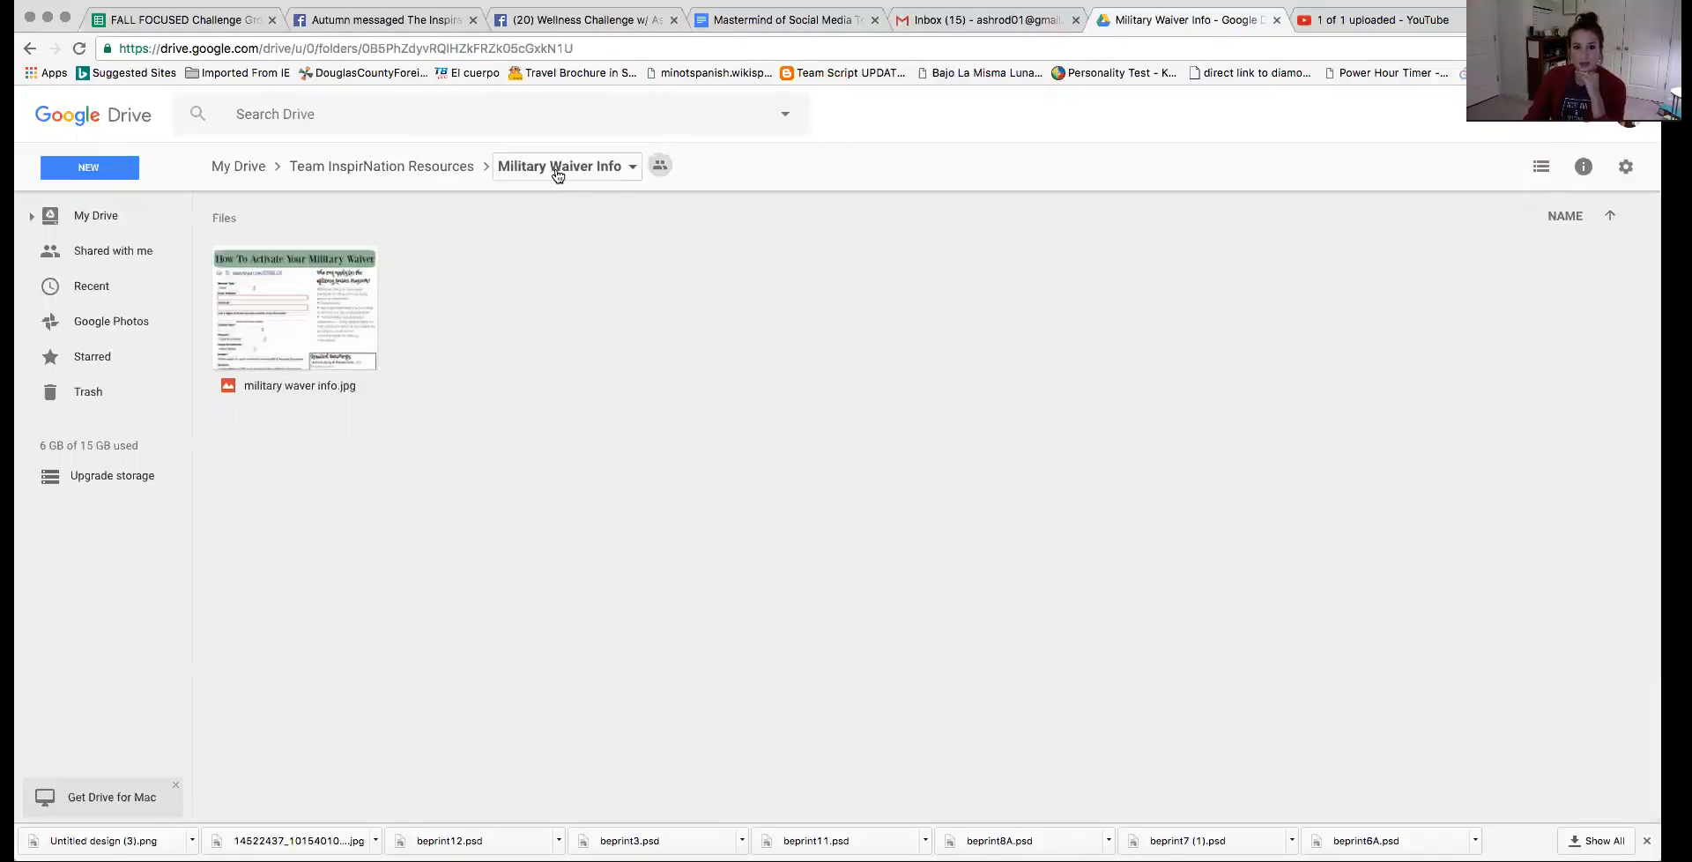
pyautogui.doubleClick(318, 330)
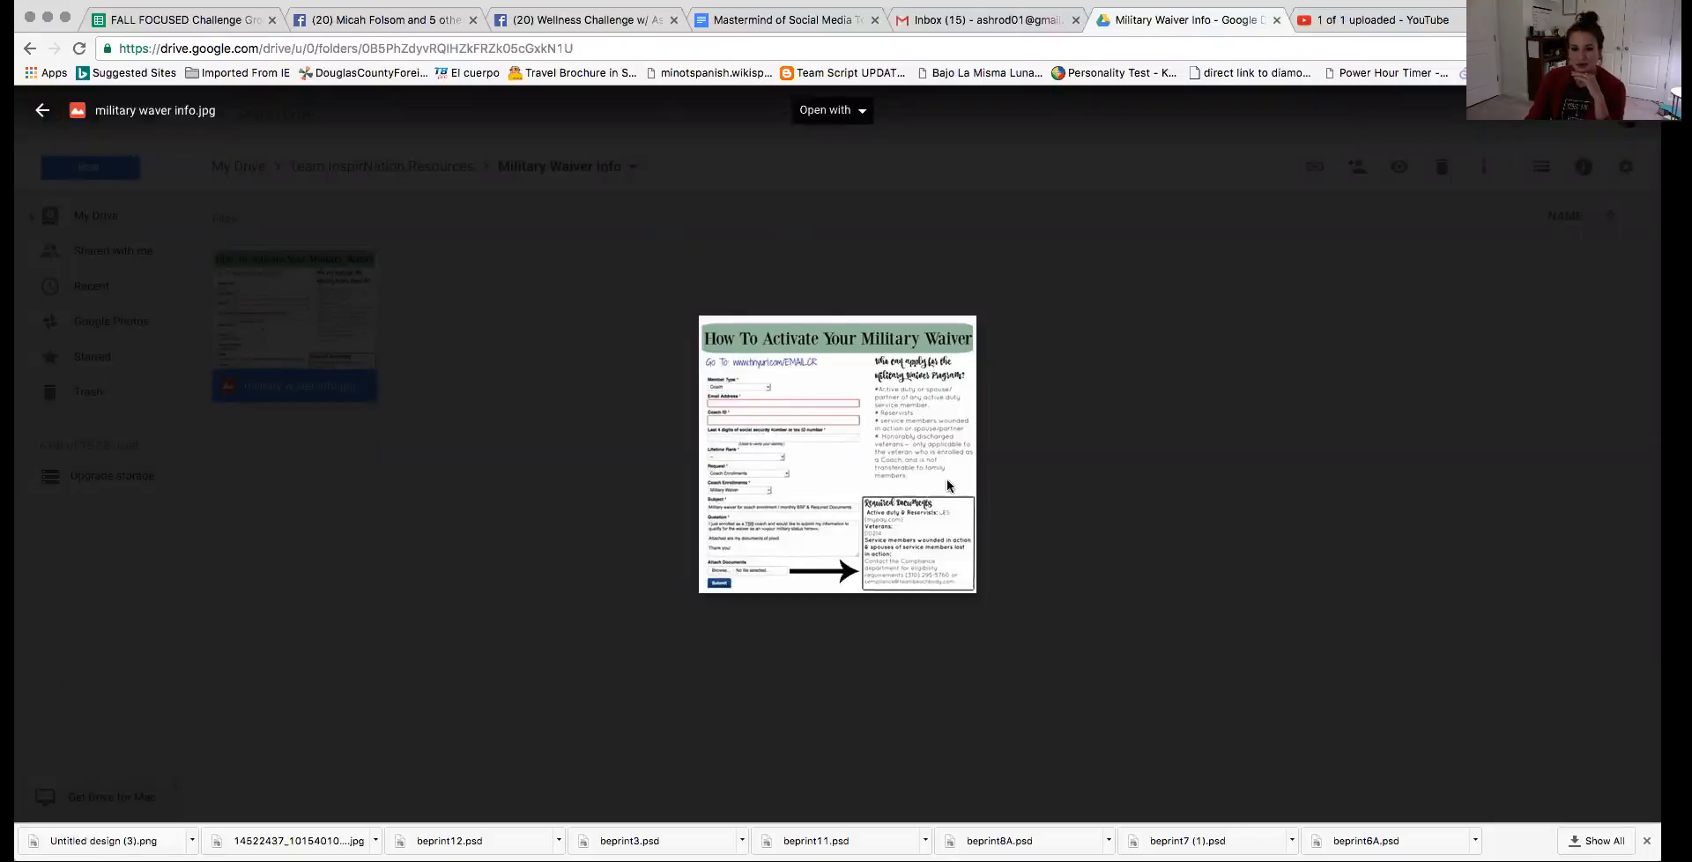
pyautogui.click(643, 480)
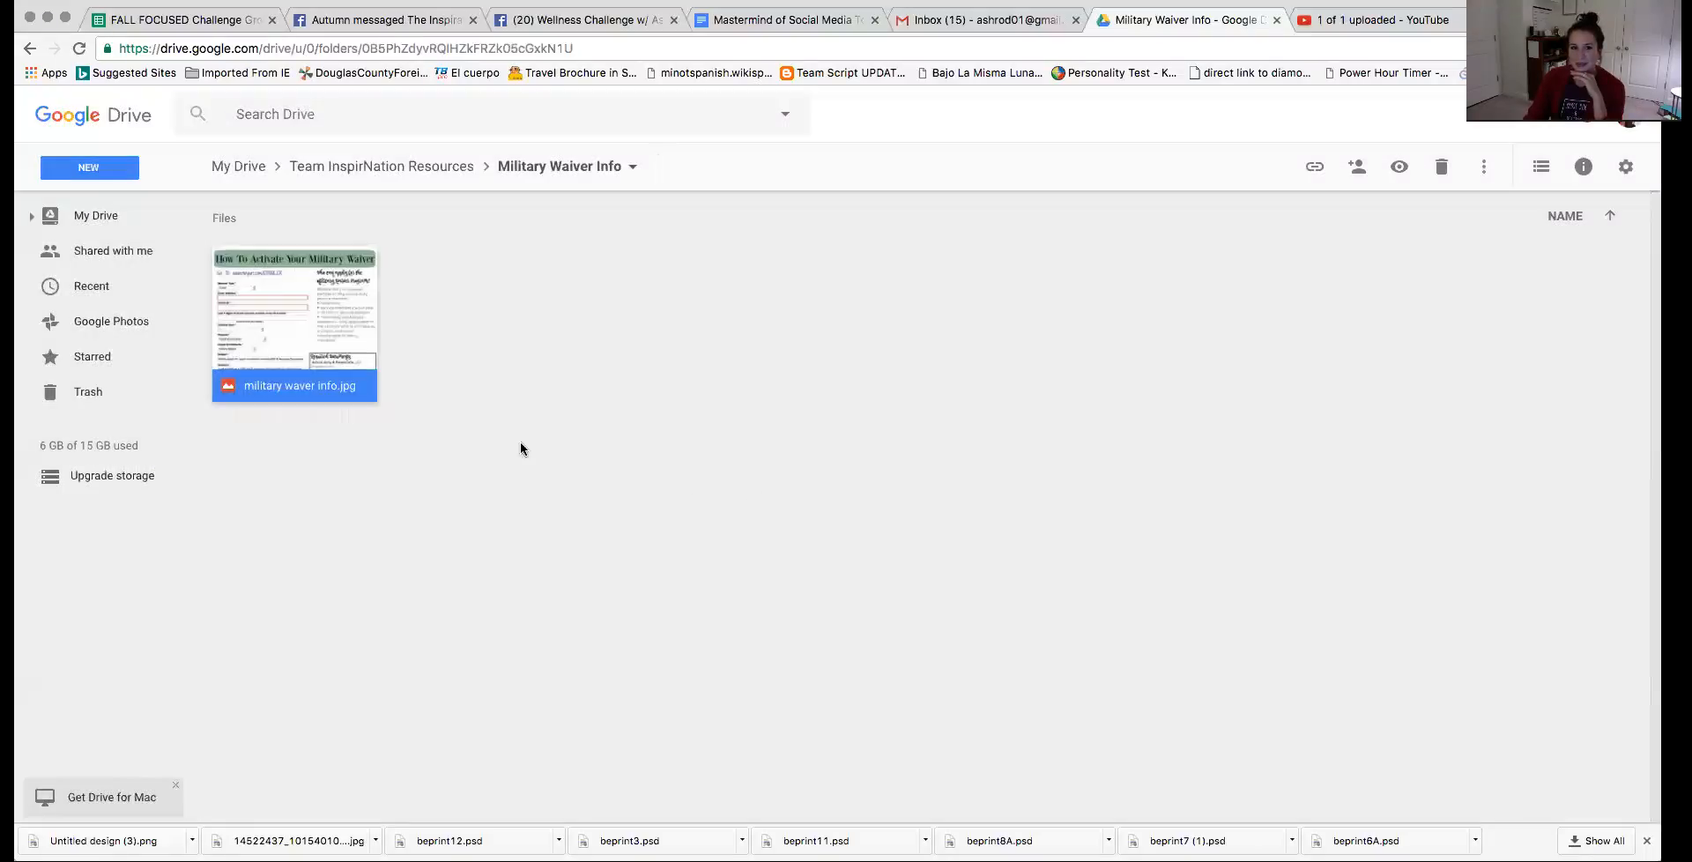
pyautogui.click(381, 165)
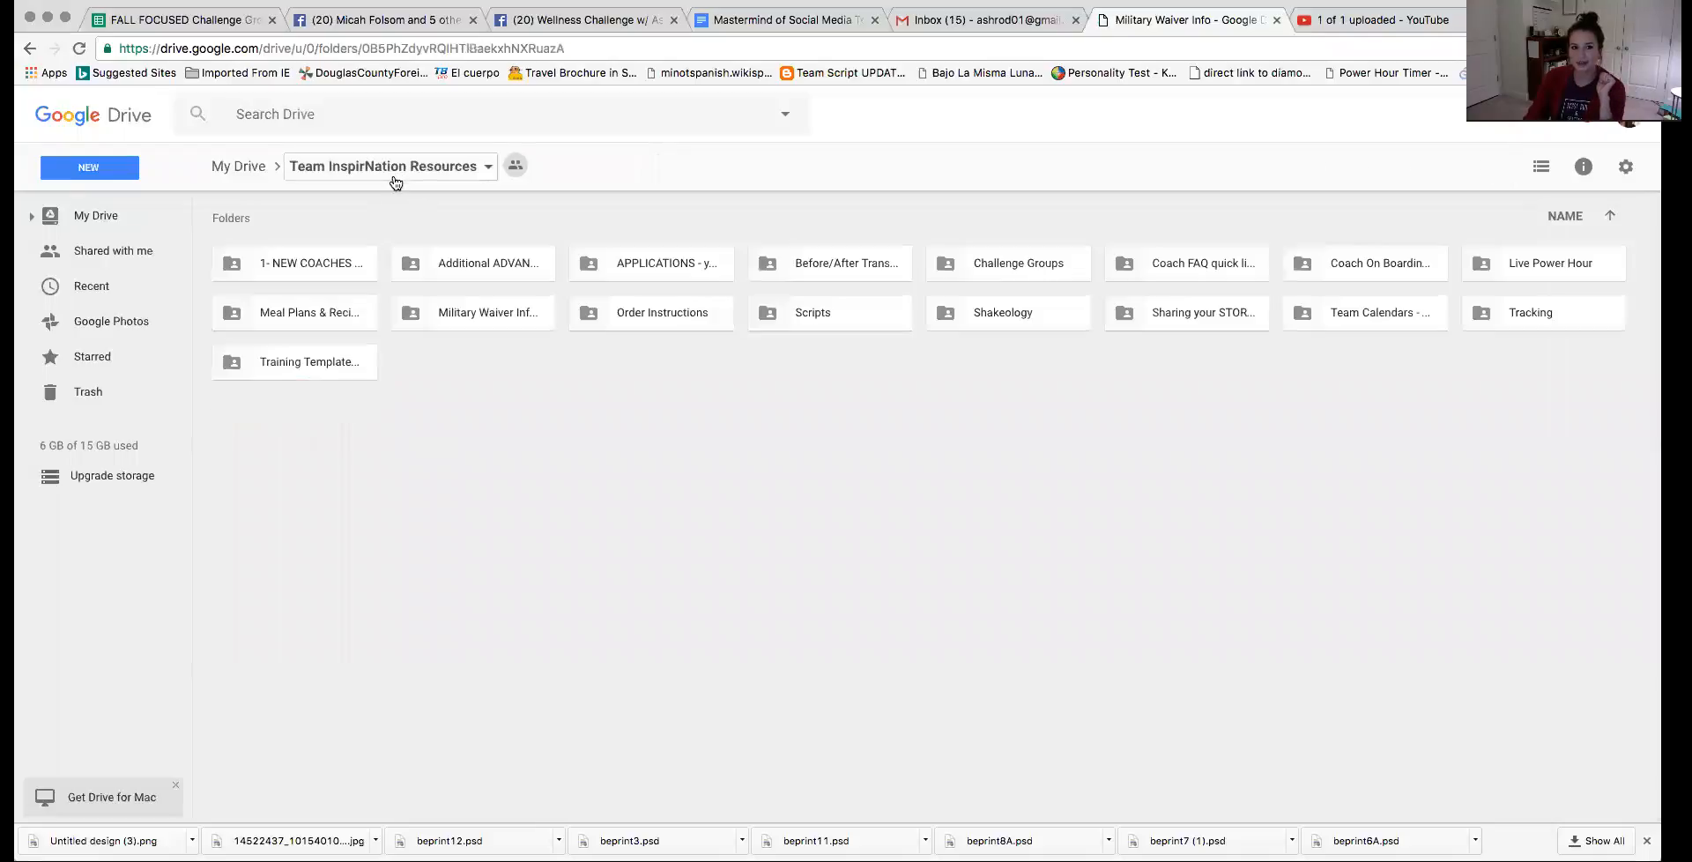
# Step: Preview the Direct Links step-by-step document in Order Instructions, then return to Team InspirNation Resources
pyautogui.doubleClick(644, 312)
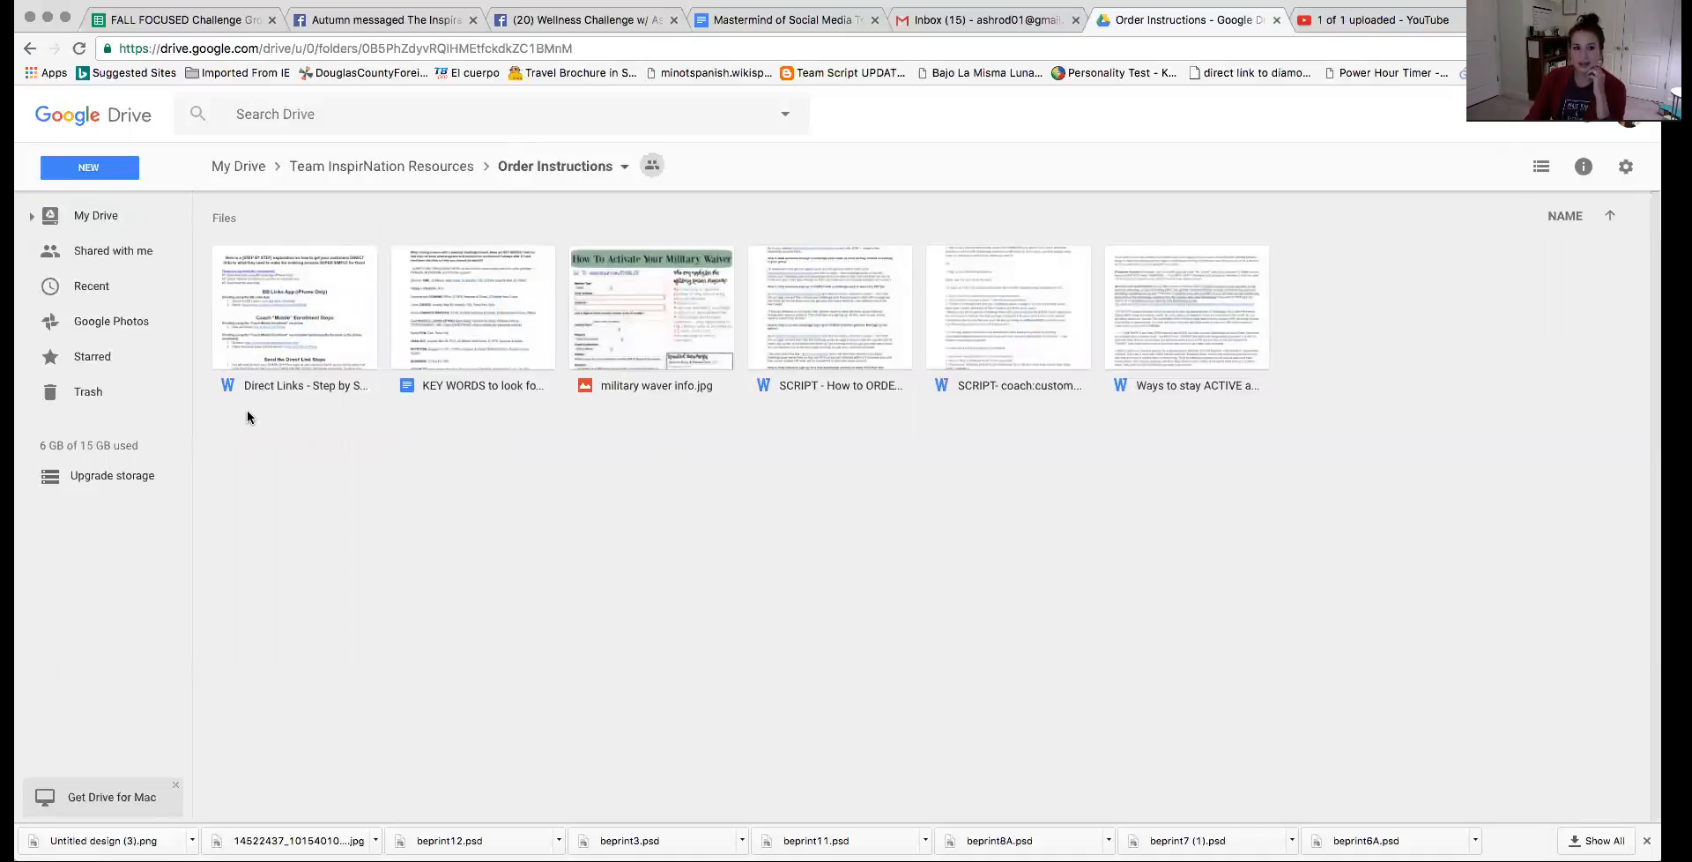
pyautogui.doubleClick(295, 310)
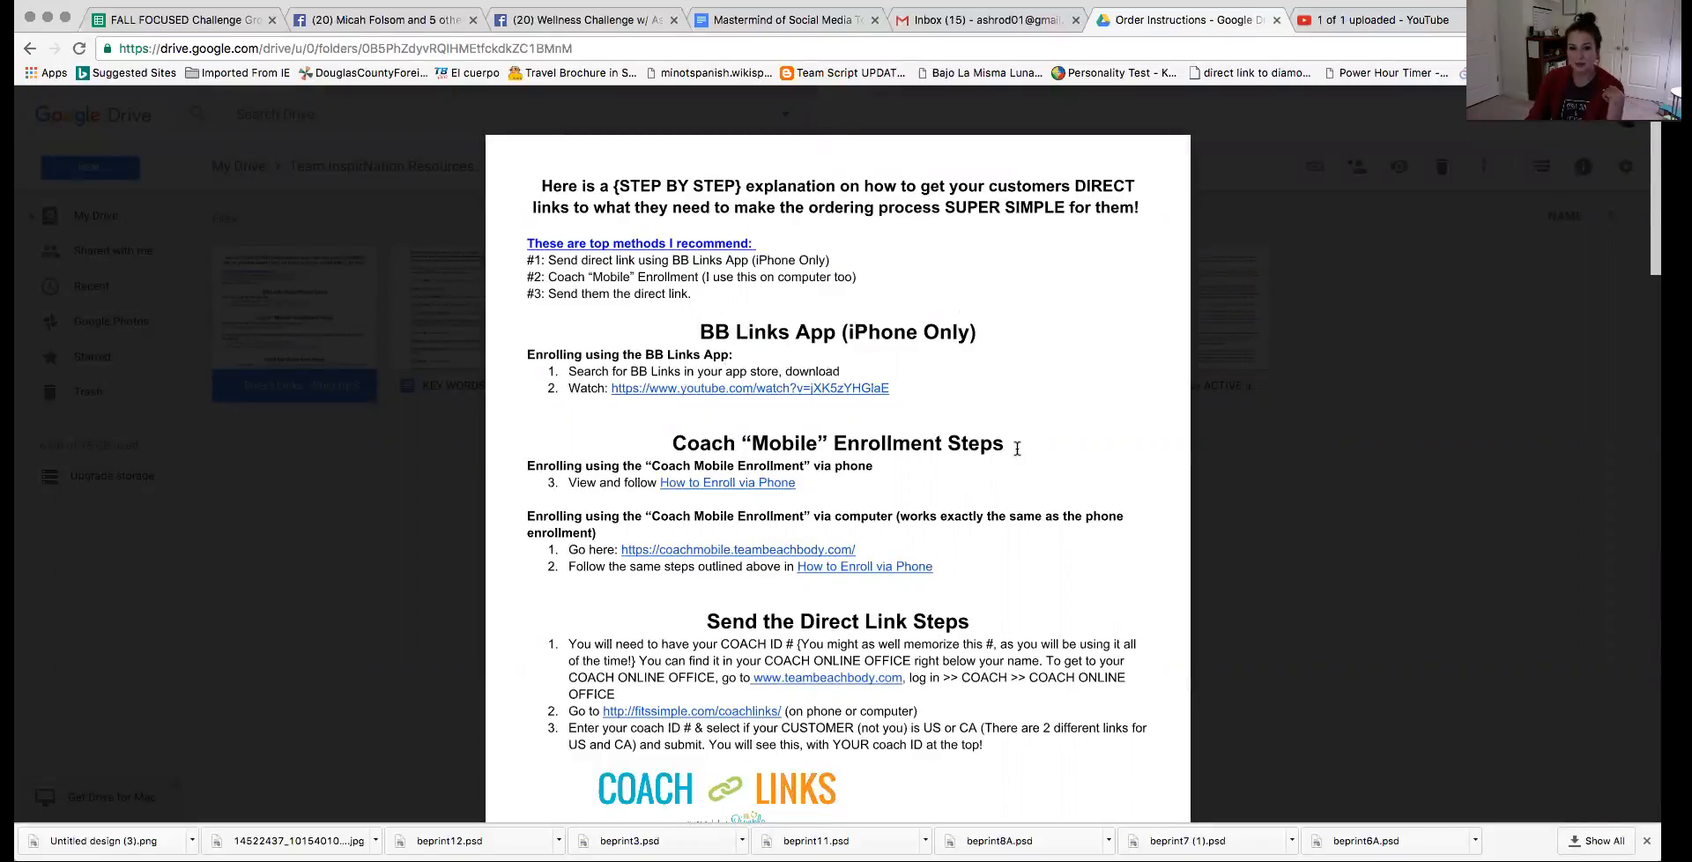
pyautogui.scroll(-5, 801, 637)
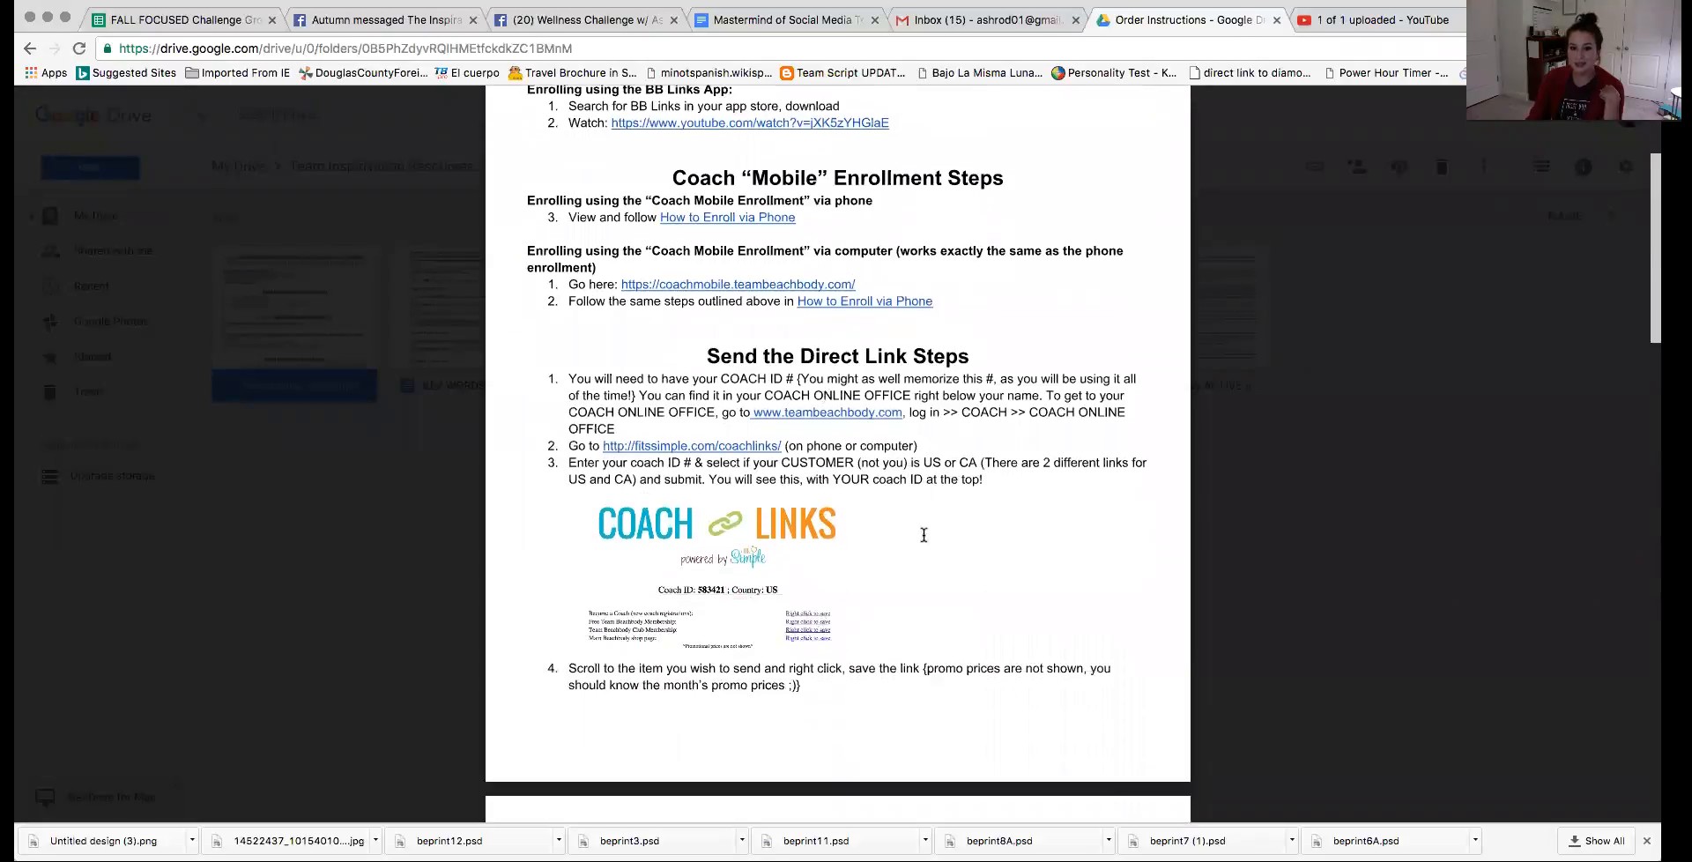
pyautogui.scroll(-5, 848, 604)
pyautogui.scroll(-5, 847, 604)
pyautogui.scroll(-5, 848, 605)
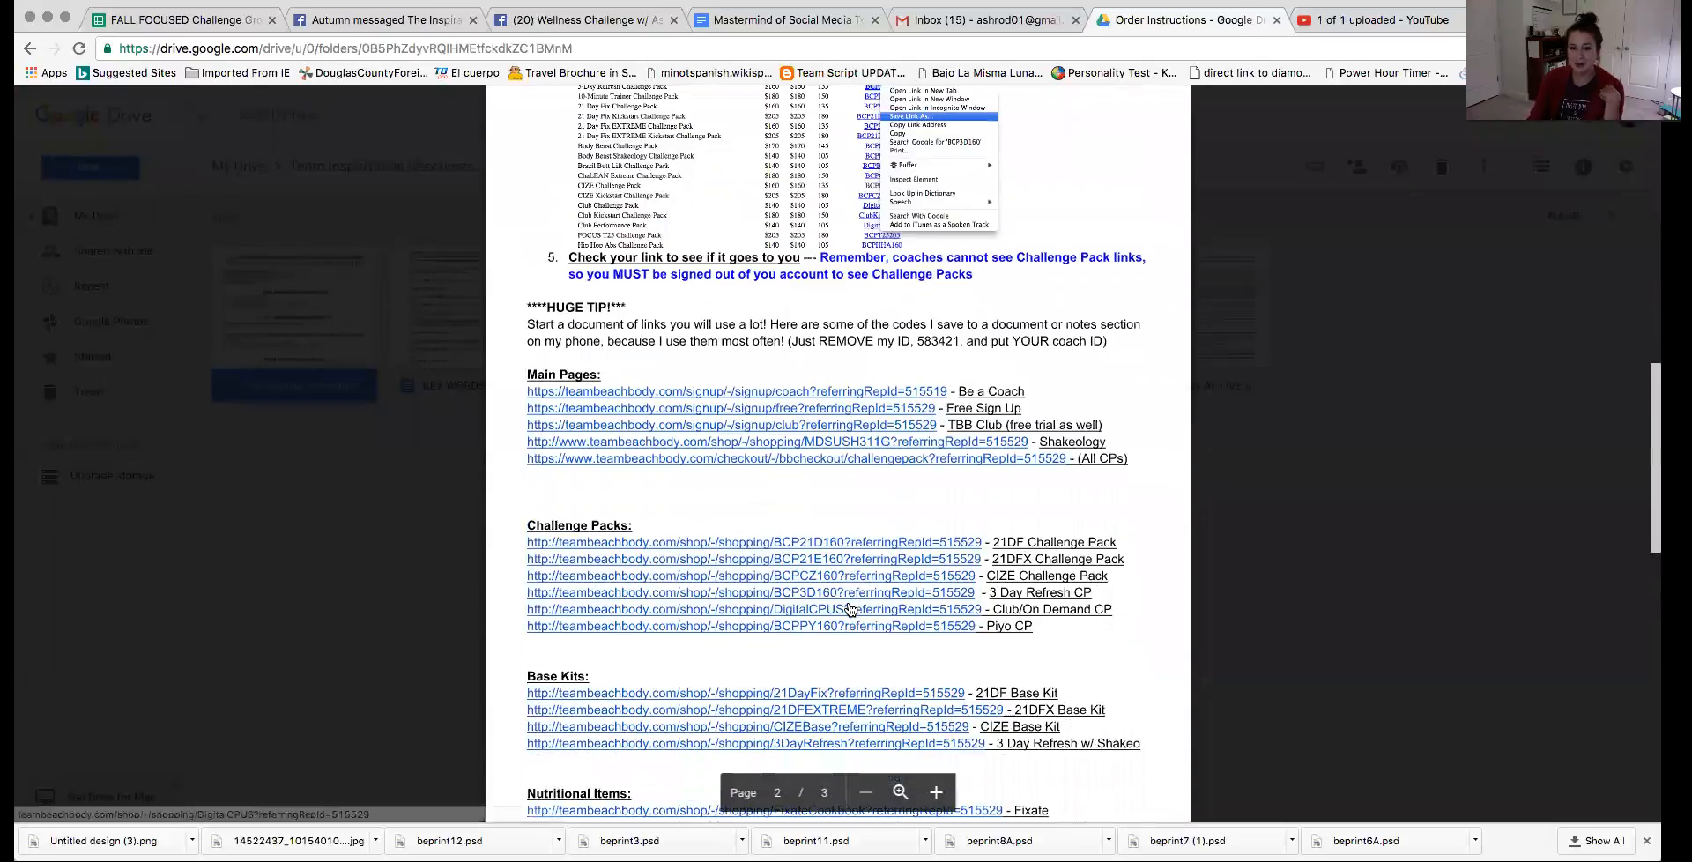
pyautogui.scroll(-5, 848, 604)
pyautogui.scroll(-5, 847, 605)
pyautogui.scroll(-5, 847, 604)
pyautogui.scroll(-3, 1058, 570)
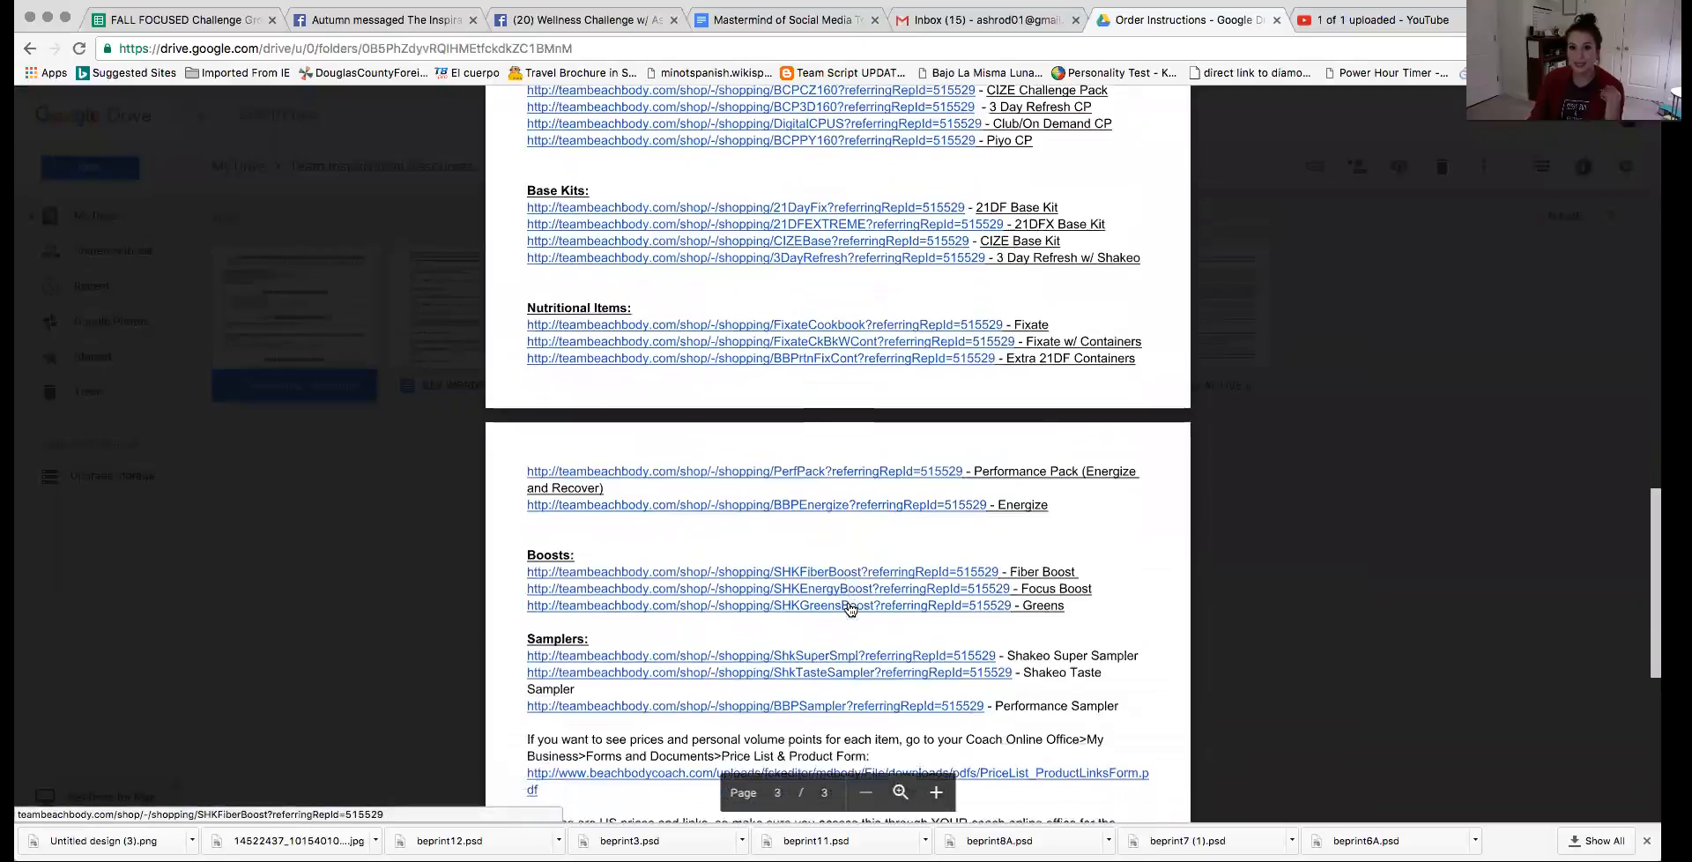
pyautogui.scroll(-3, 1229, 541)
pyautogui.click(1229, 540)
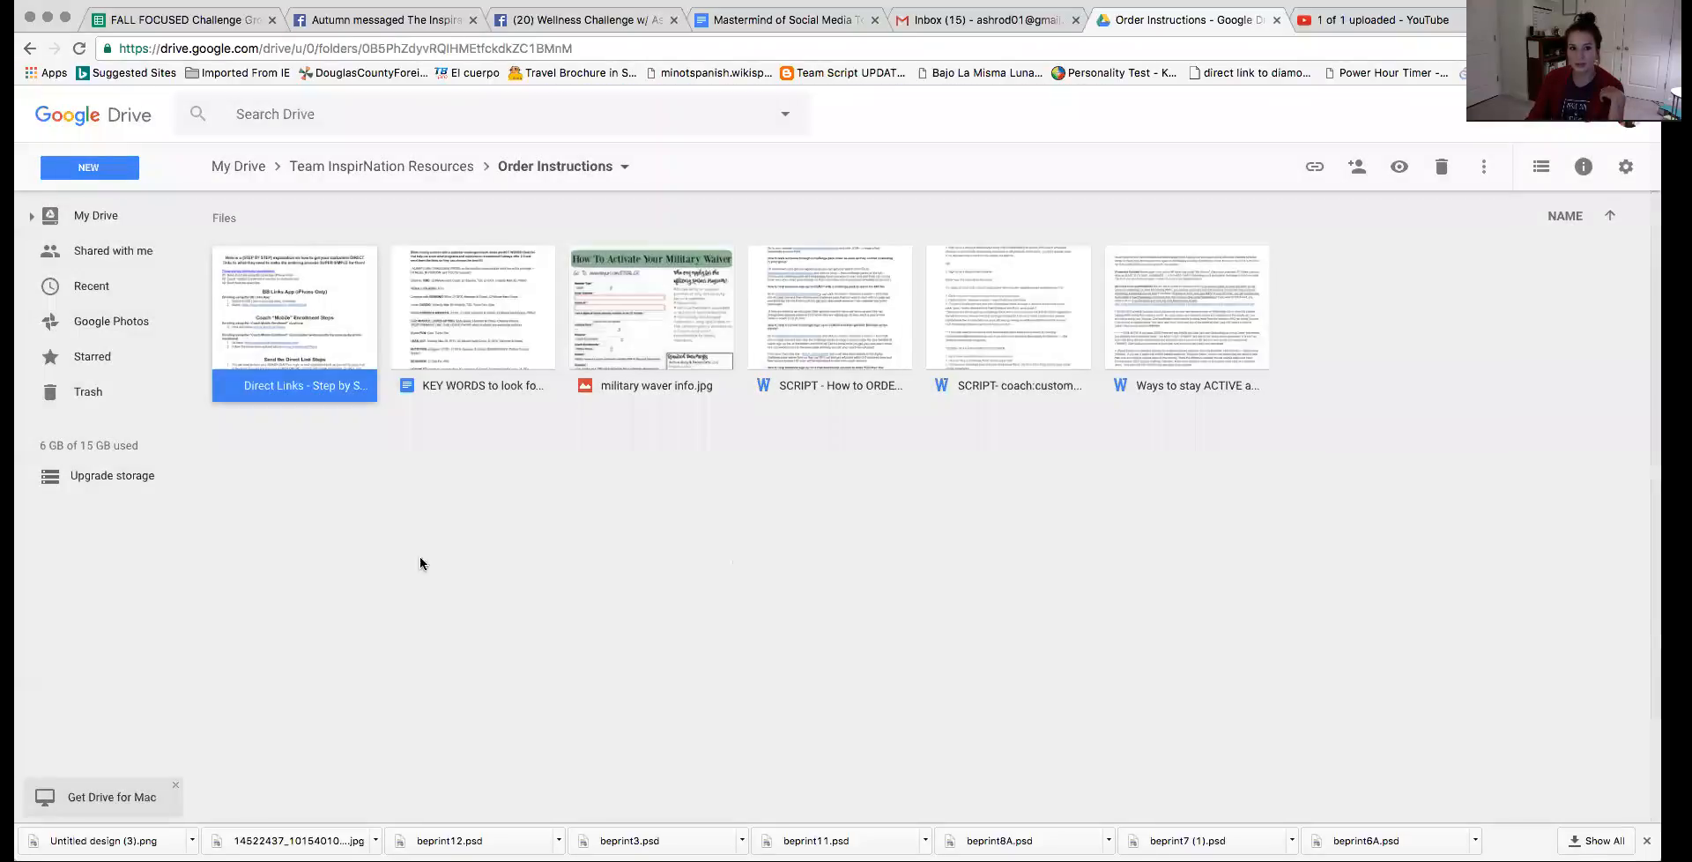
pyautogui.click(390, 167)
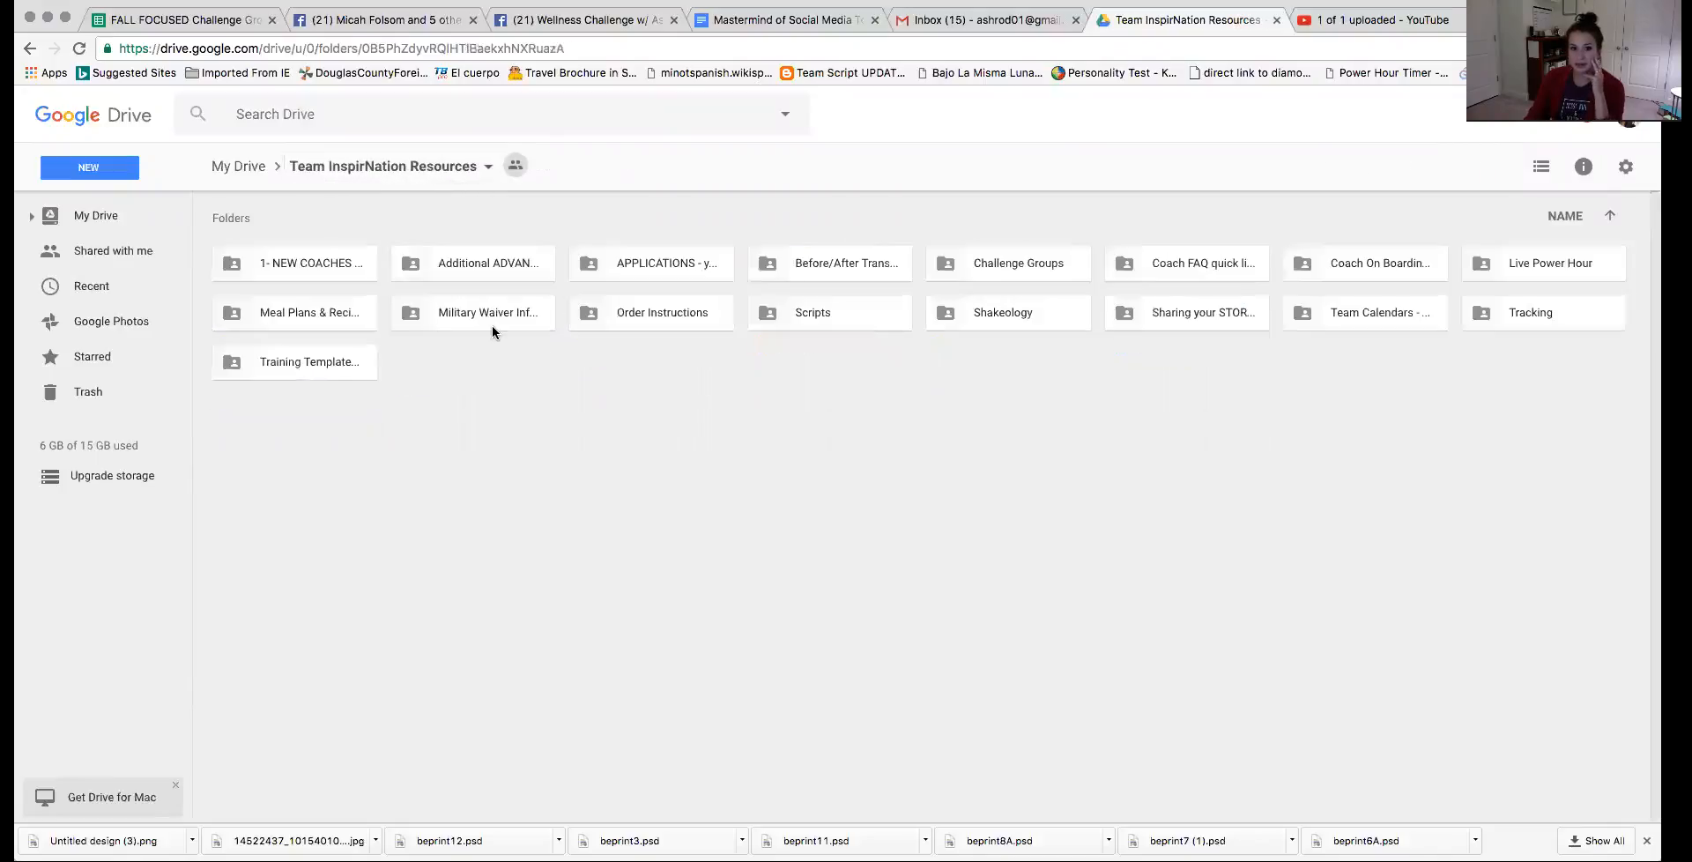
pyautogui.doubleClick(803, 311)
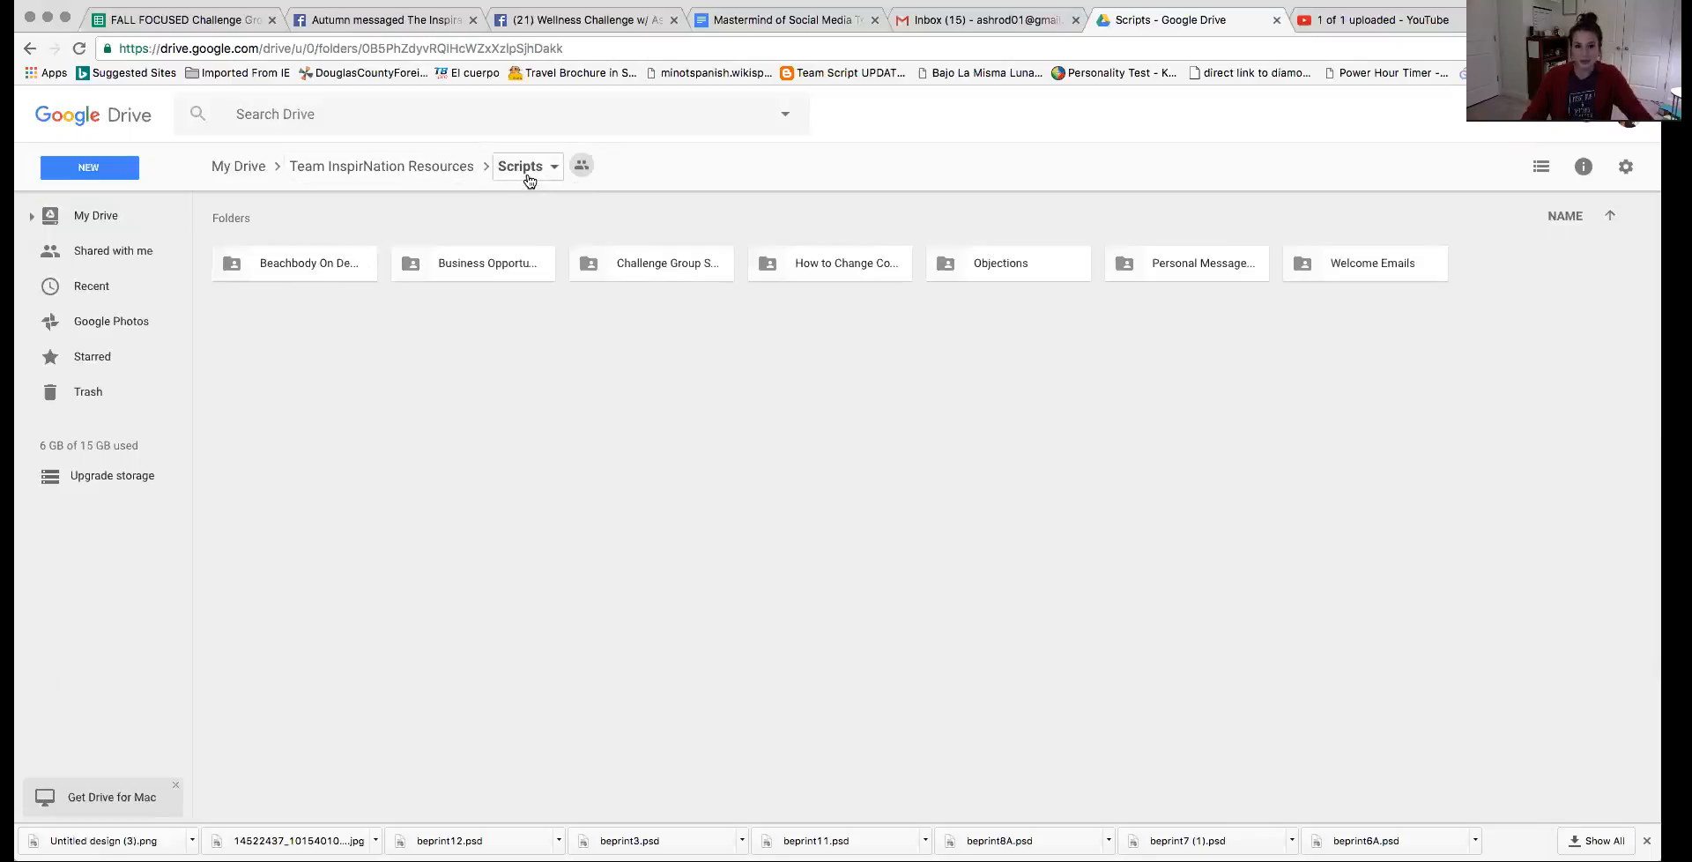
pyautogui.click(286, 264)
pyautogui.doubleClick(288, 267)
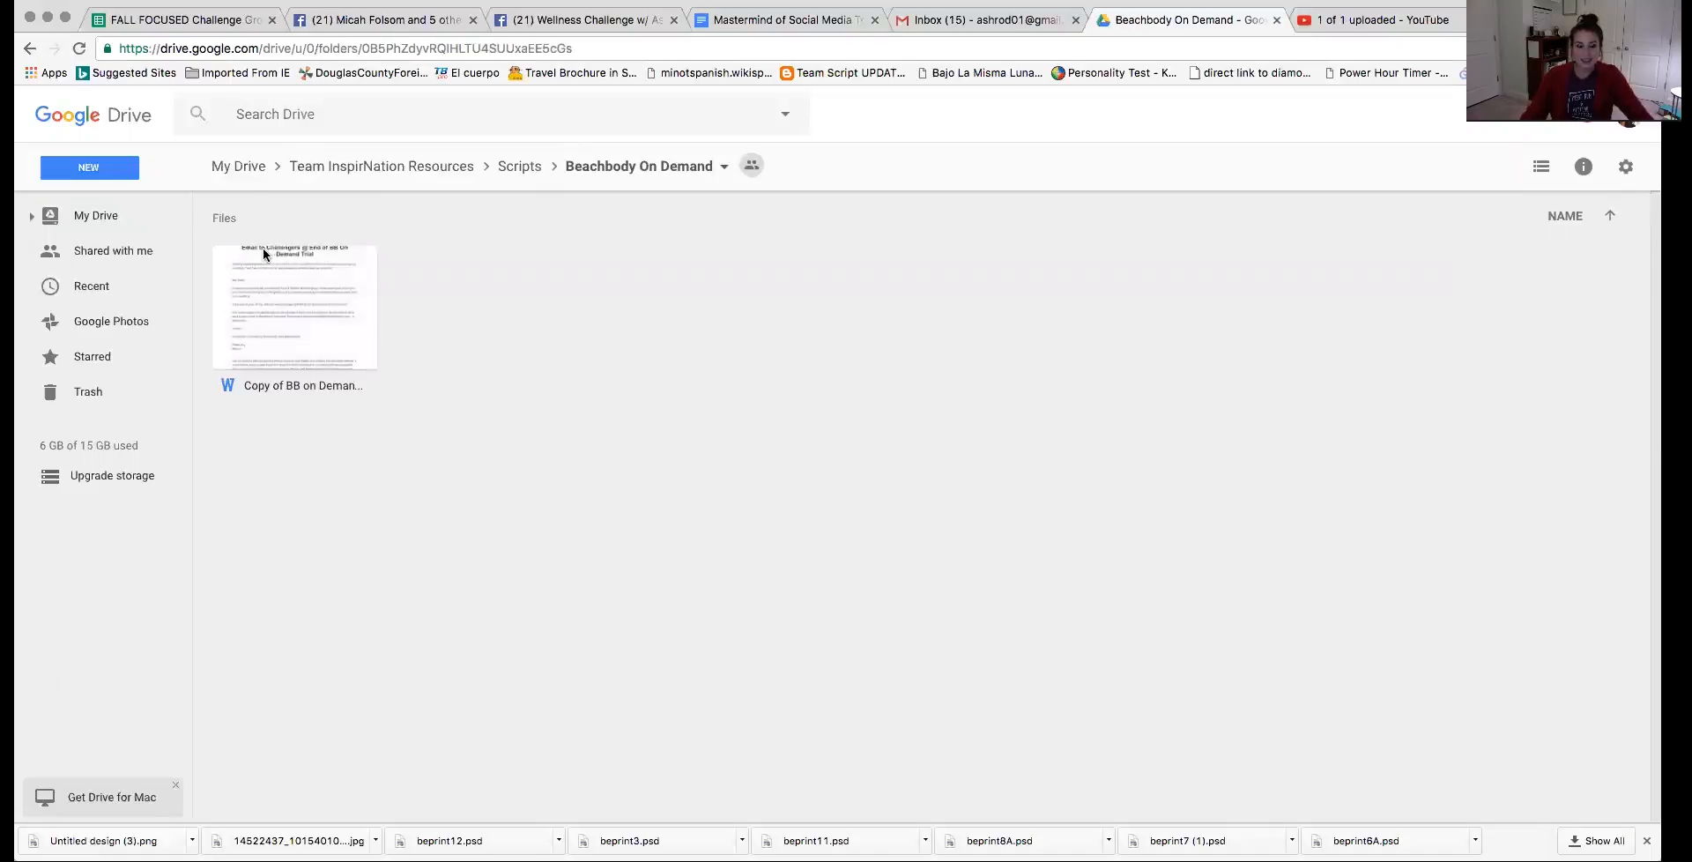
pyautogui.click(518, 165)
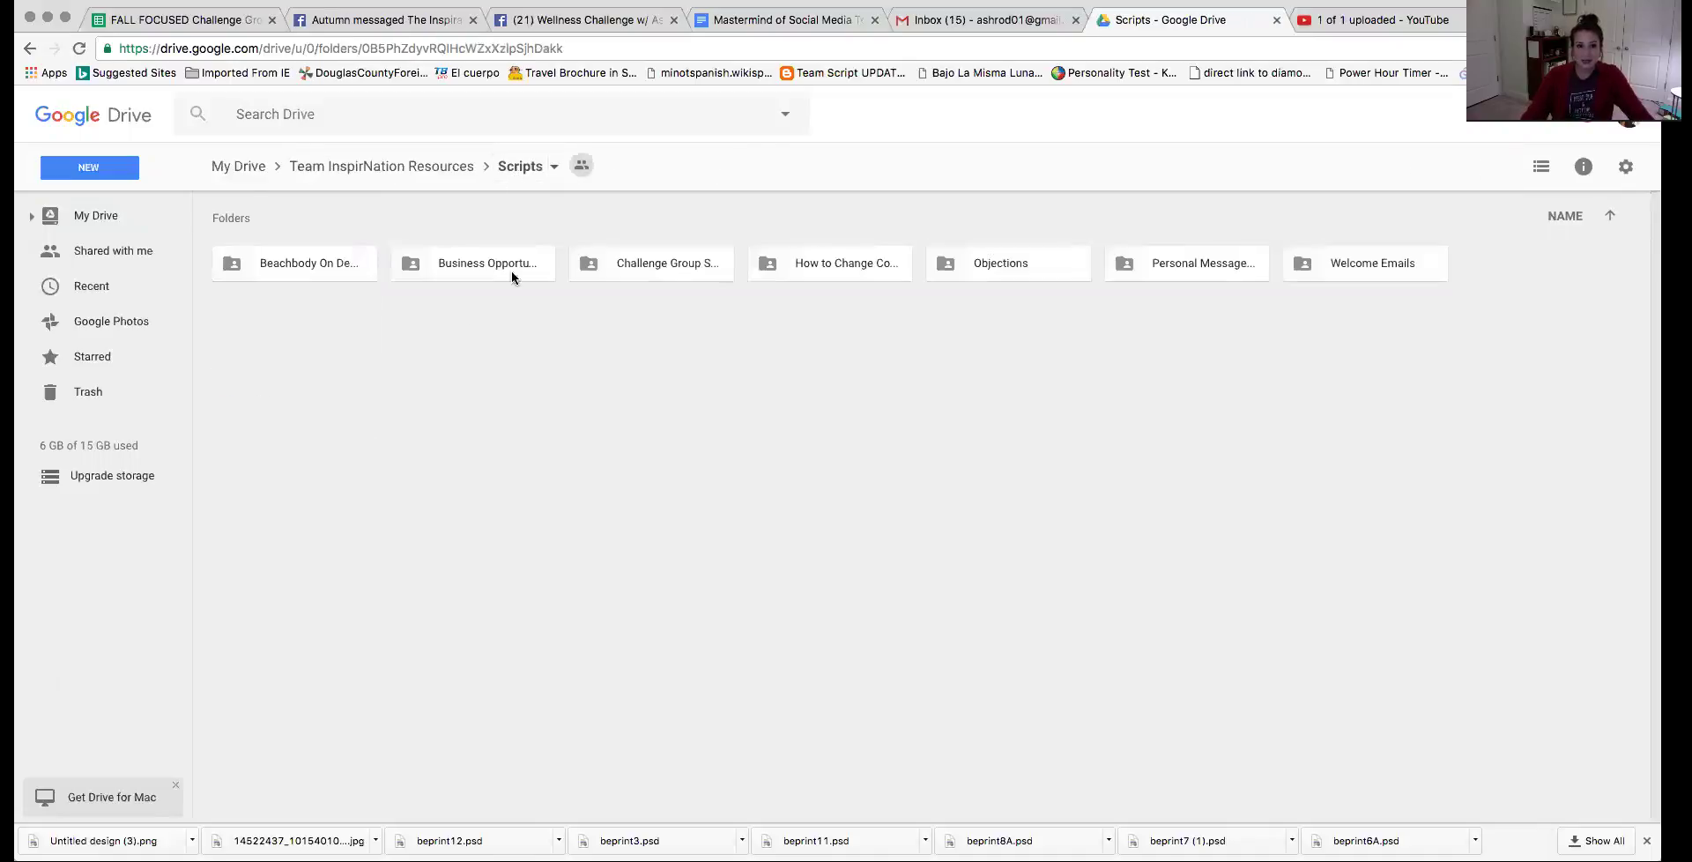
pyautogui.doubleClick(486, 268)
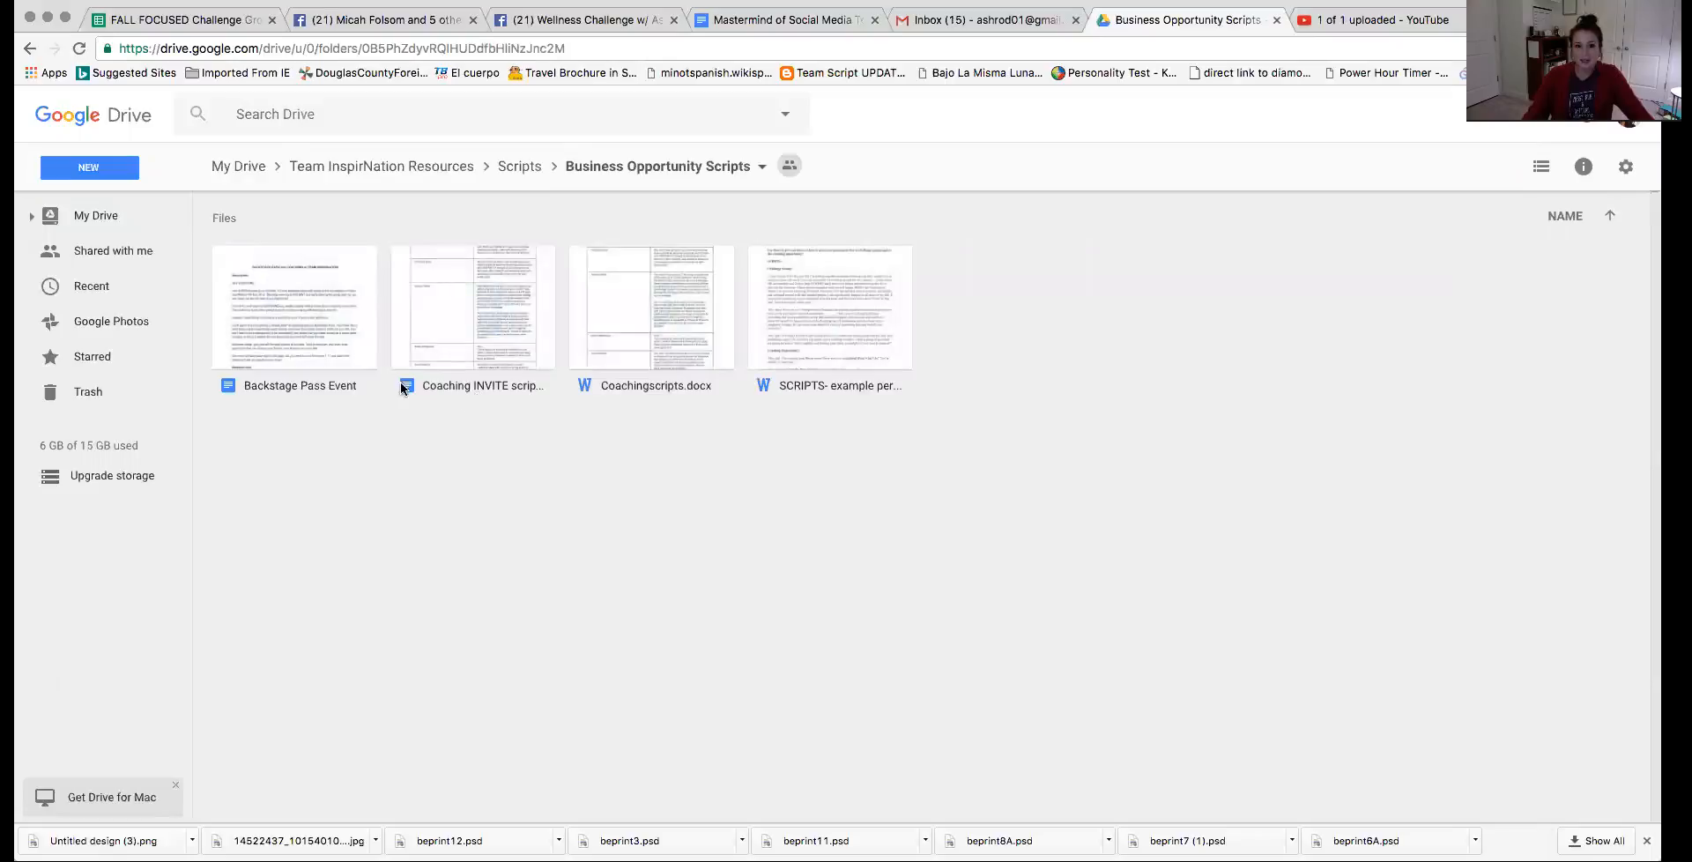
pyautogui.doubleClick(635, 309)
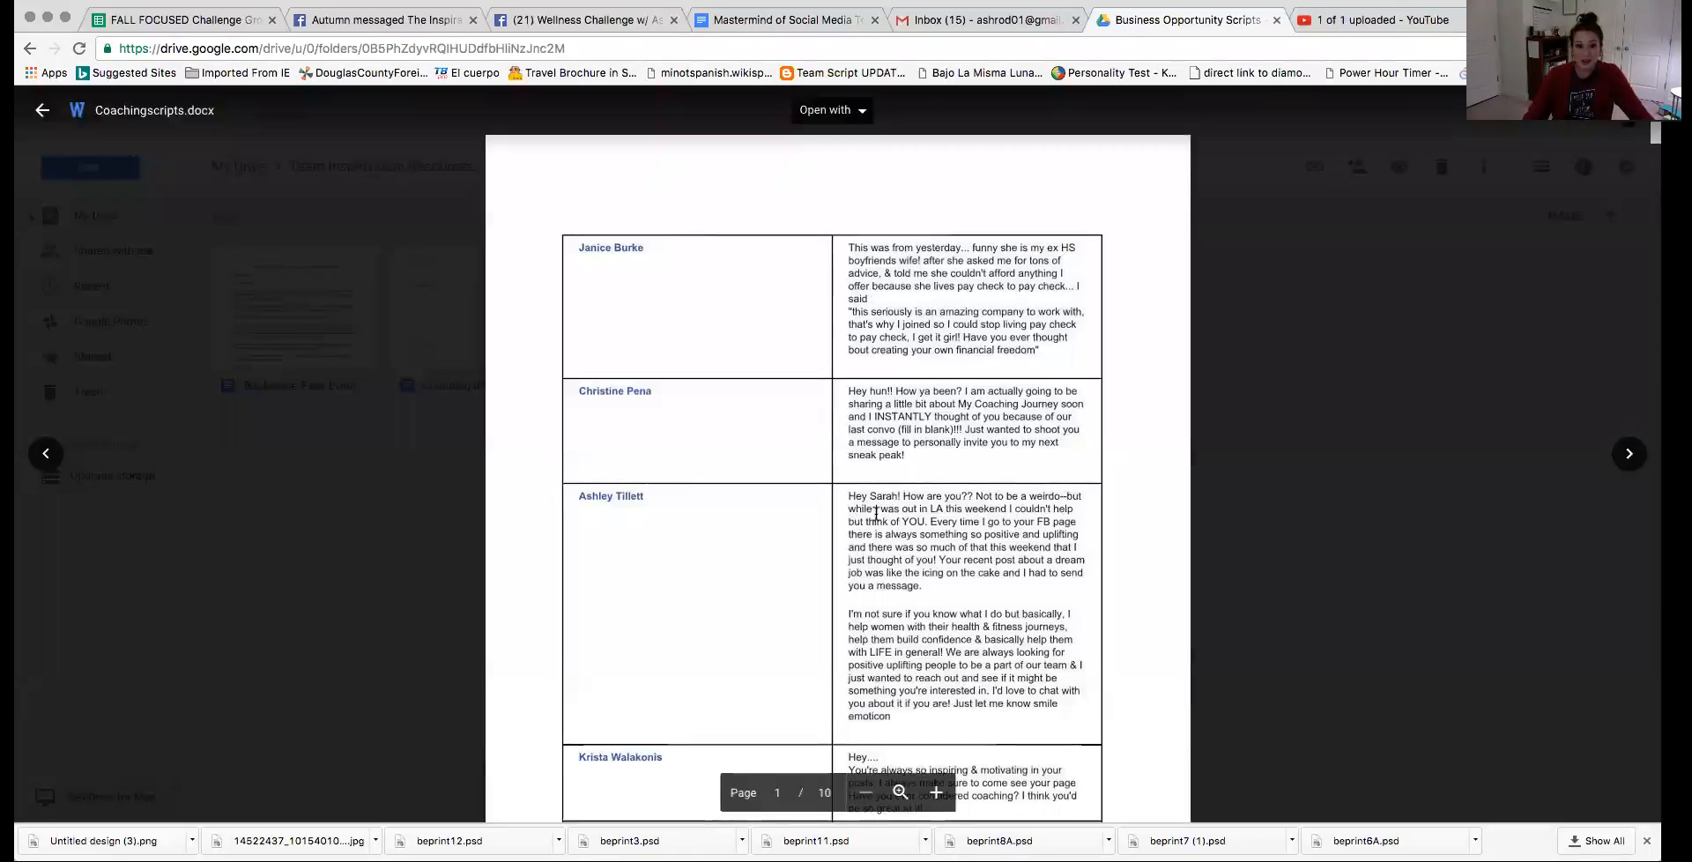
pyautogui.scroll(-5, 868, 520)
pyautogui.scroll(-5, 868, 520)
pyautogui.scroll(-4, 867, 525)
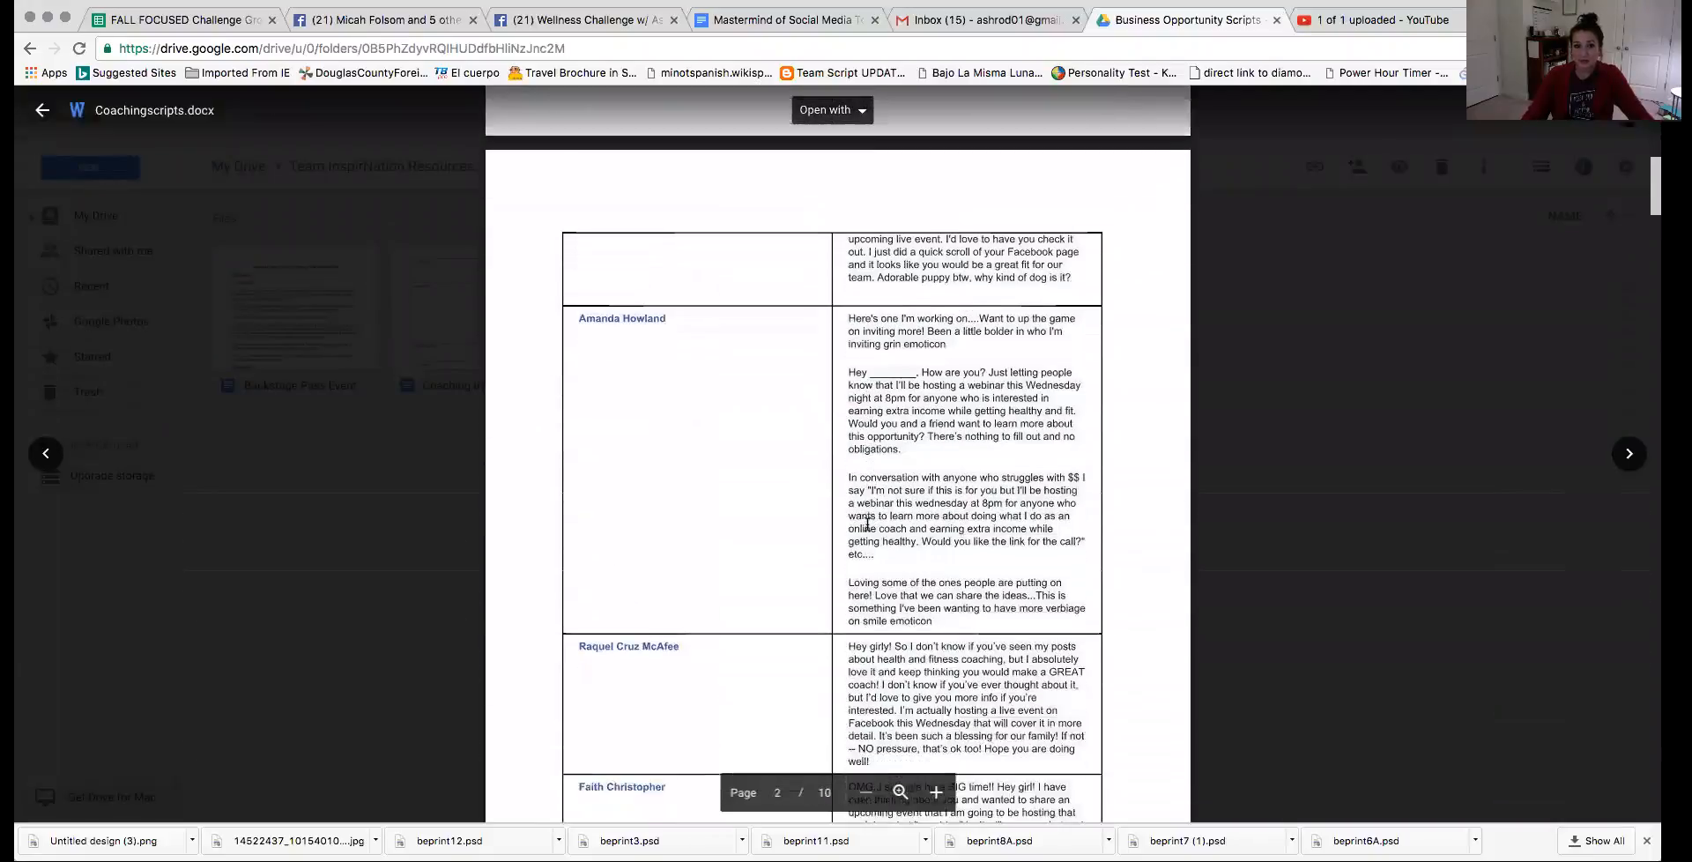
pyautogui.scroll(-4, 867, 526)
pyautogui.scroll(-4, 868, 525)
pyautogui.scroll(-4, 867, 526)
pyautogui.scroll(-4, 867, 525)
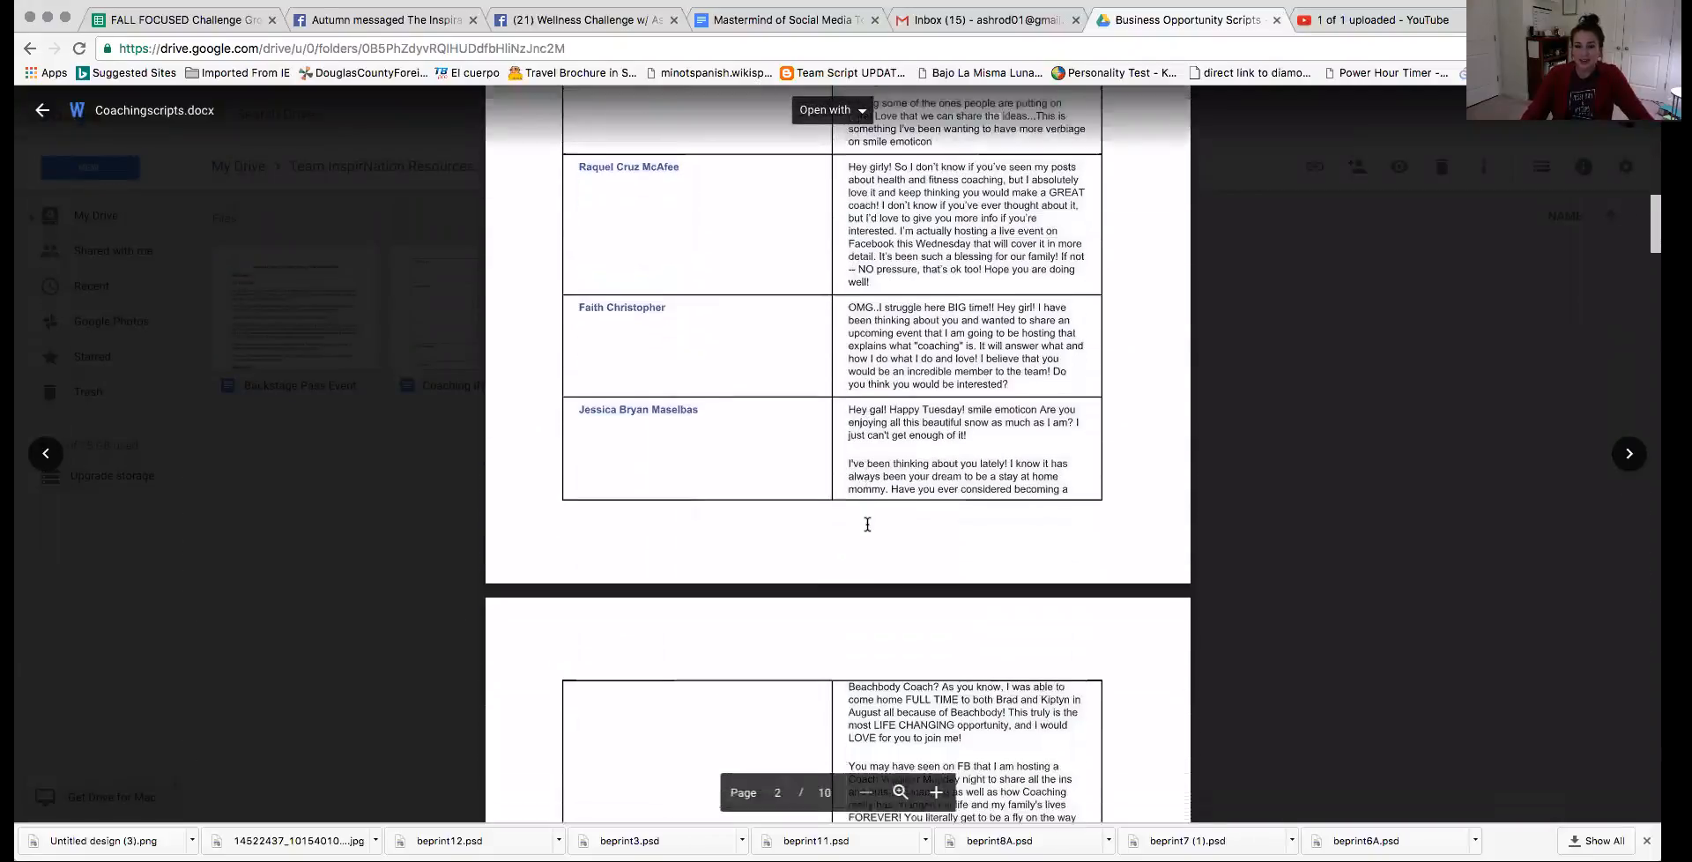
pyautogui.scroll(-4, 868, 525)
pyautogui.scroll(-4, 868, 525)
pyautogui.scroll(-4, 867, 525)
pyautogui.scroll(-4, 868, 525)
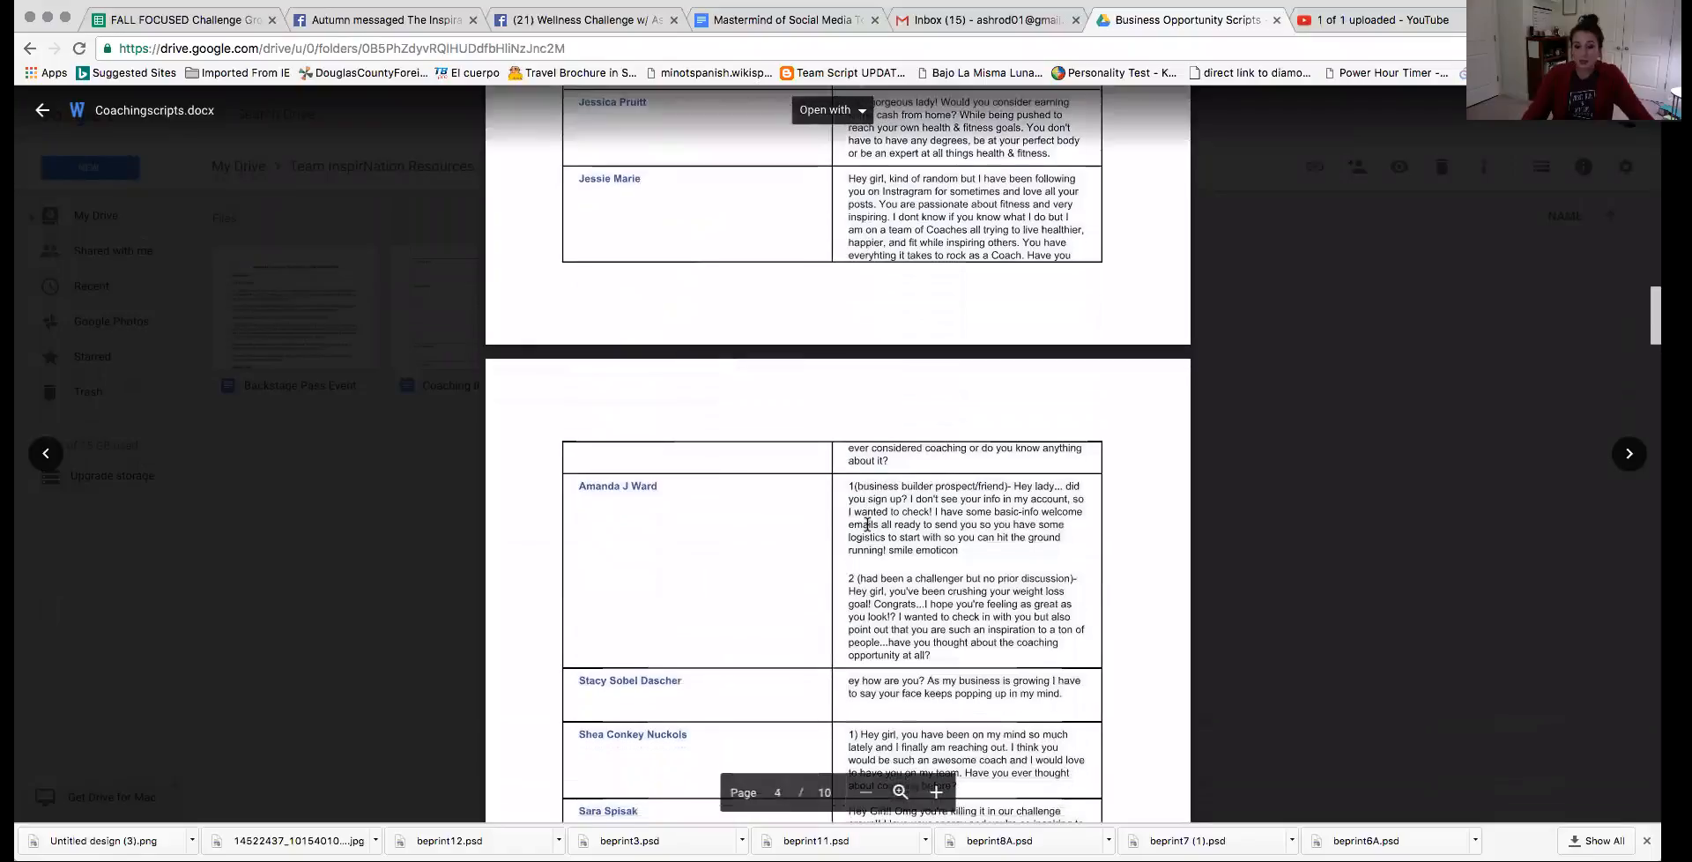
pyautogui.scroll(-4, 868, 525)
pyautogui.scroll(-4, 868, 525)
pyautogui.scroll(-4, 868, 525)
pyautogui.scroll(-3, 868, 525)
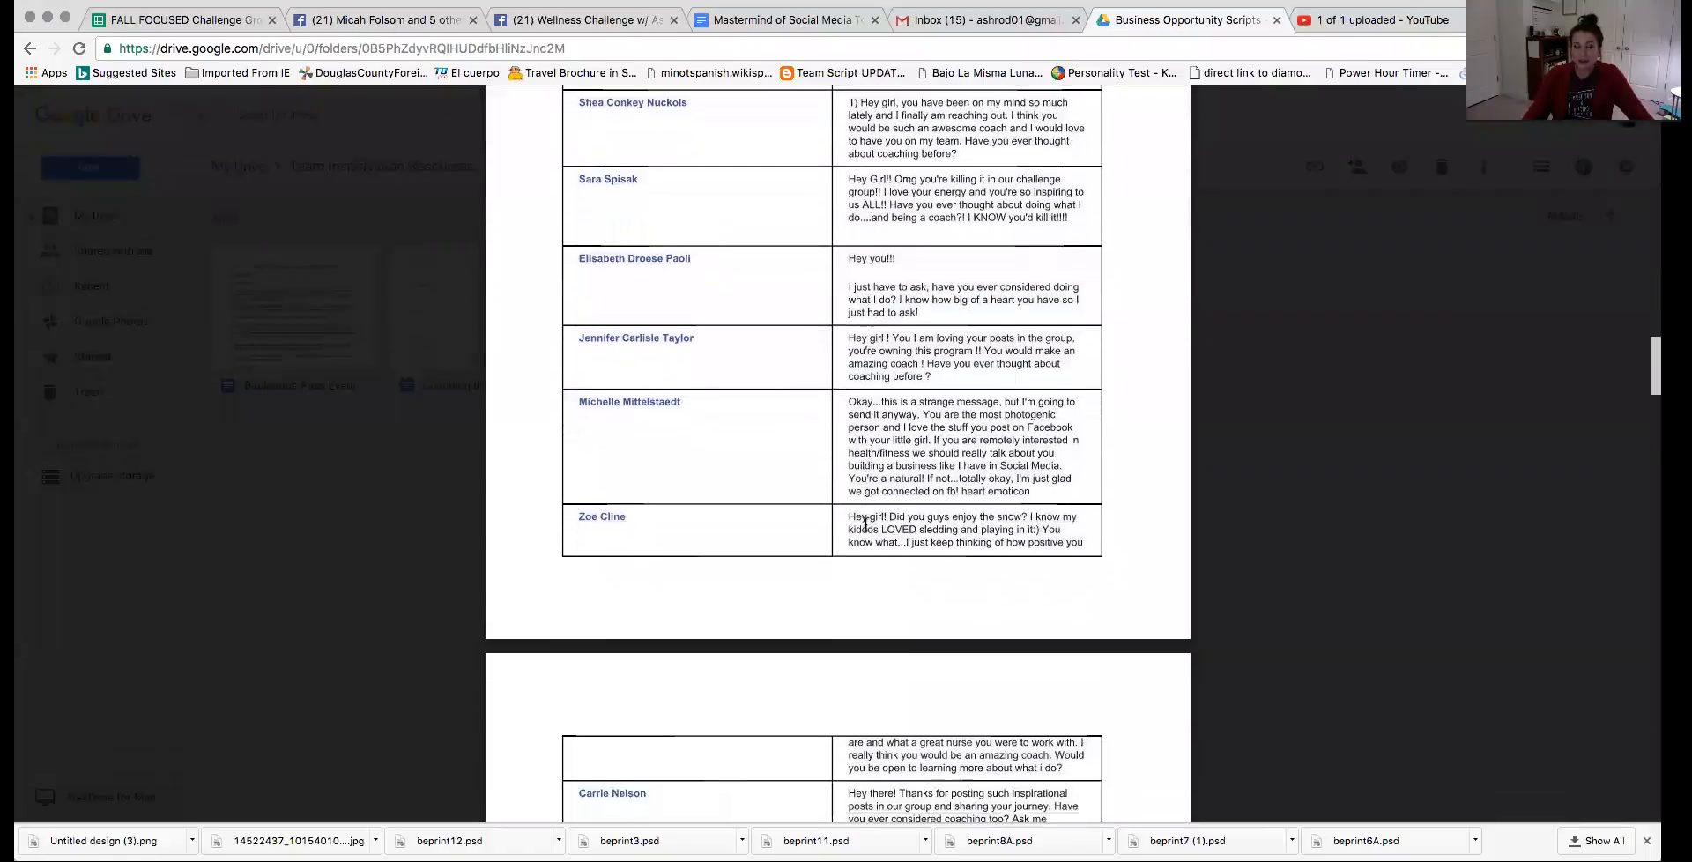
pyautogui.press('Escape')
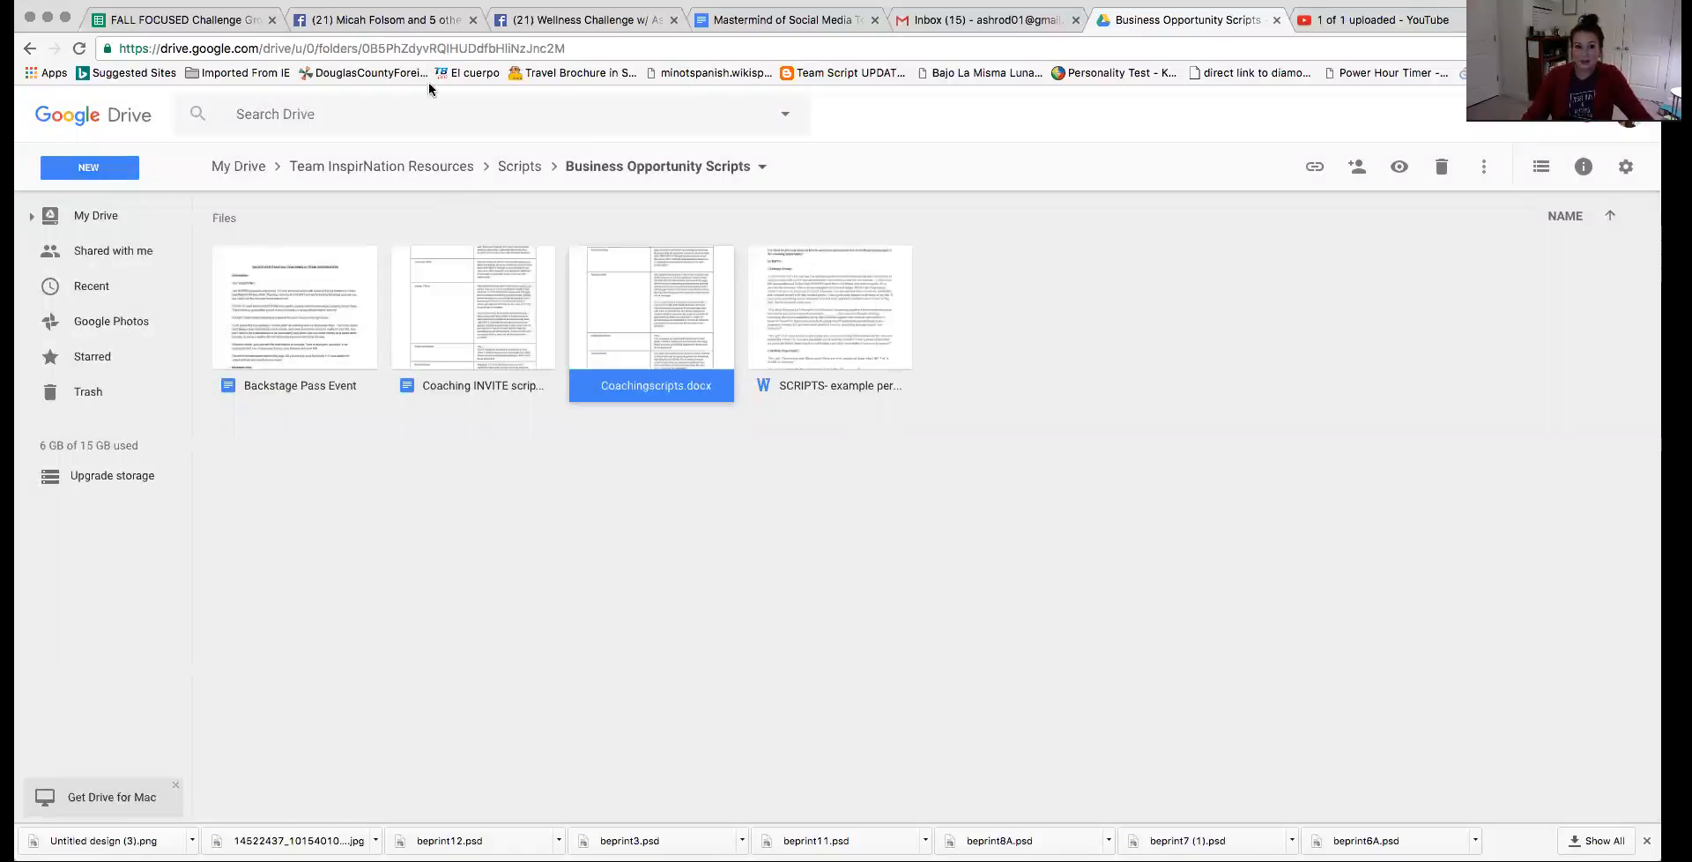
pyautogui.click(519, 166)
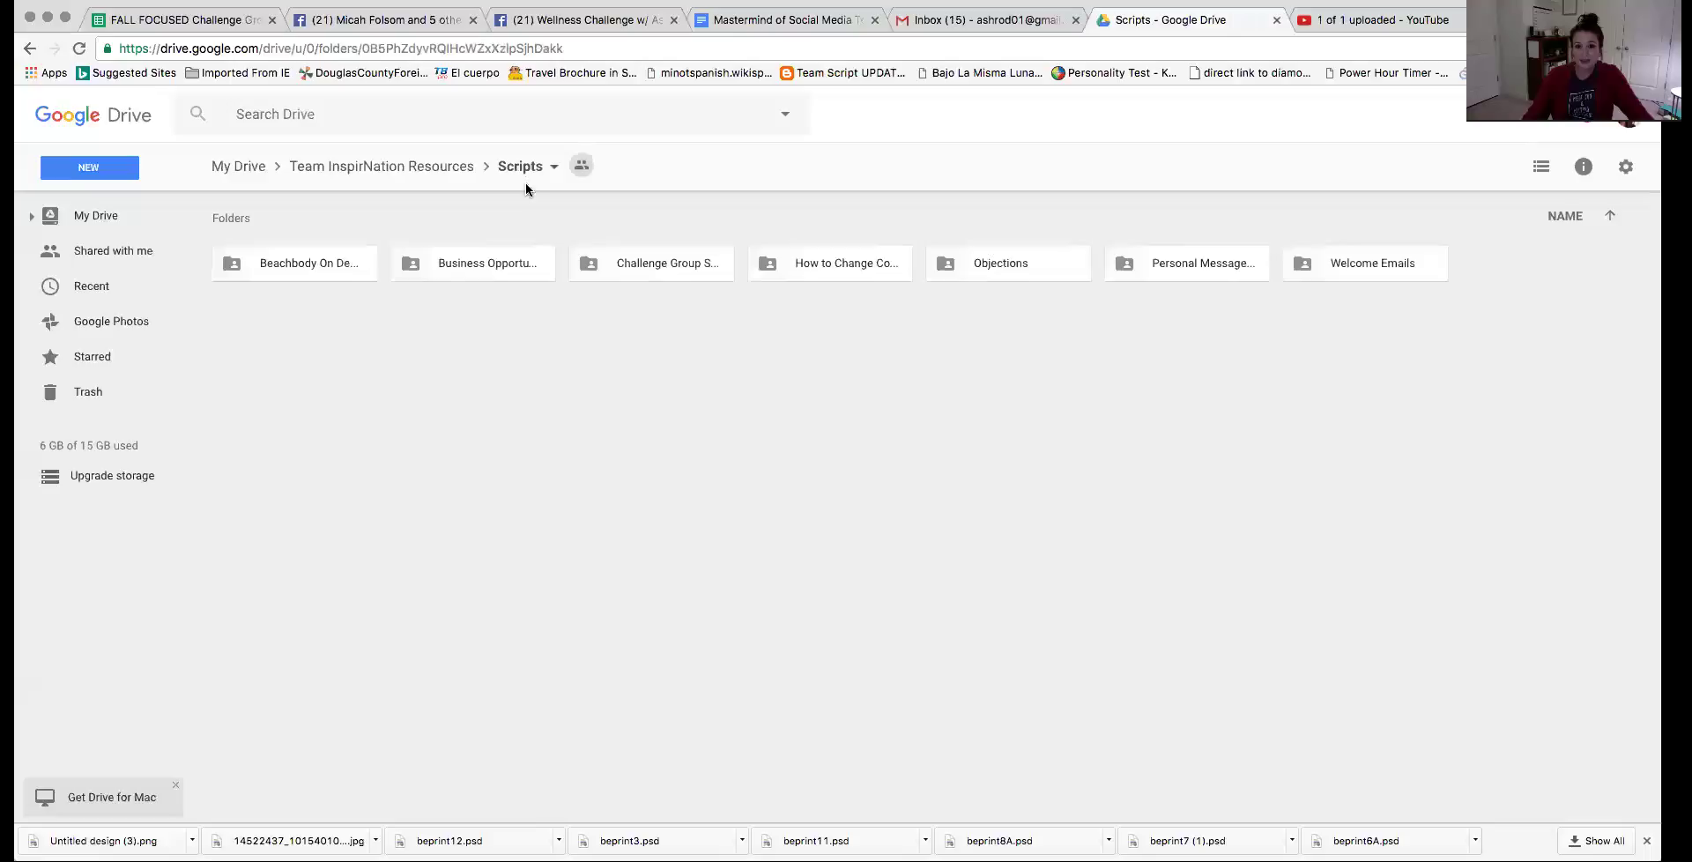
# Step: View the How to Switch Coaches document in How to Change Coaches, then return to Scripts
pyautogui.doubleClick(815, 272)
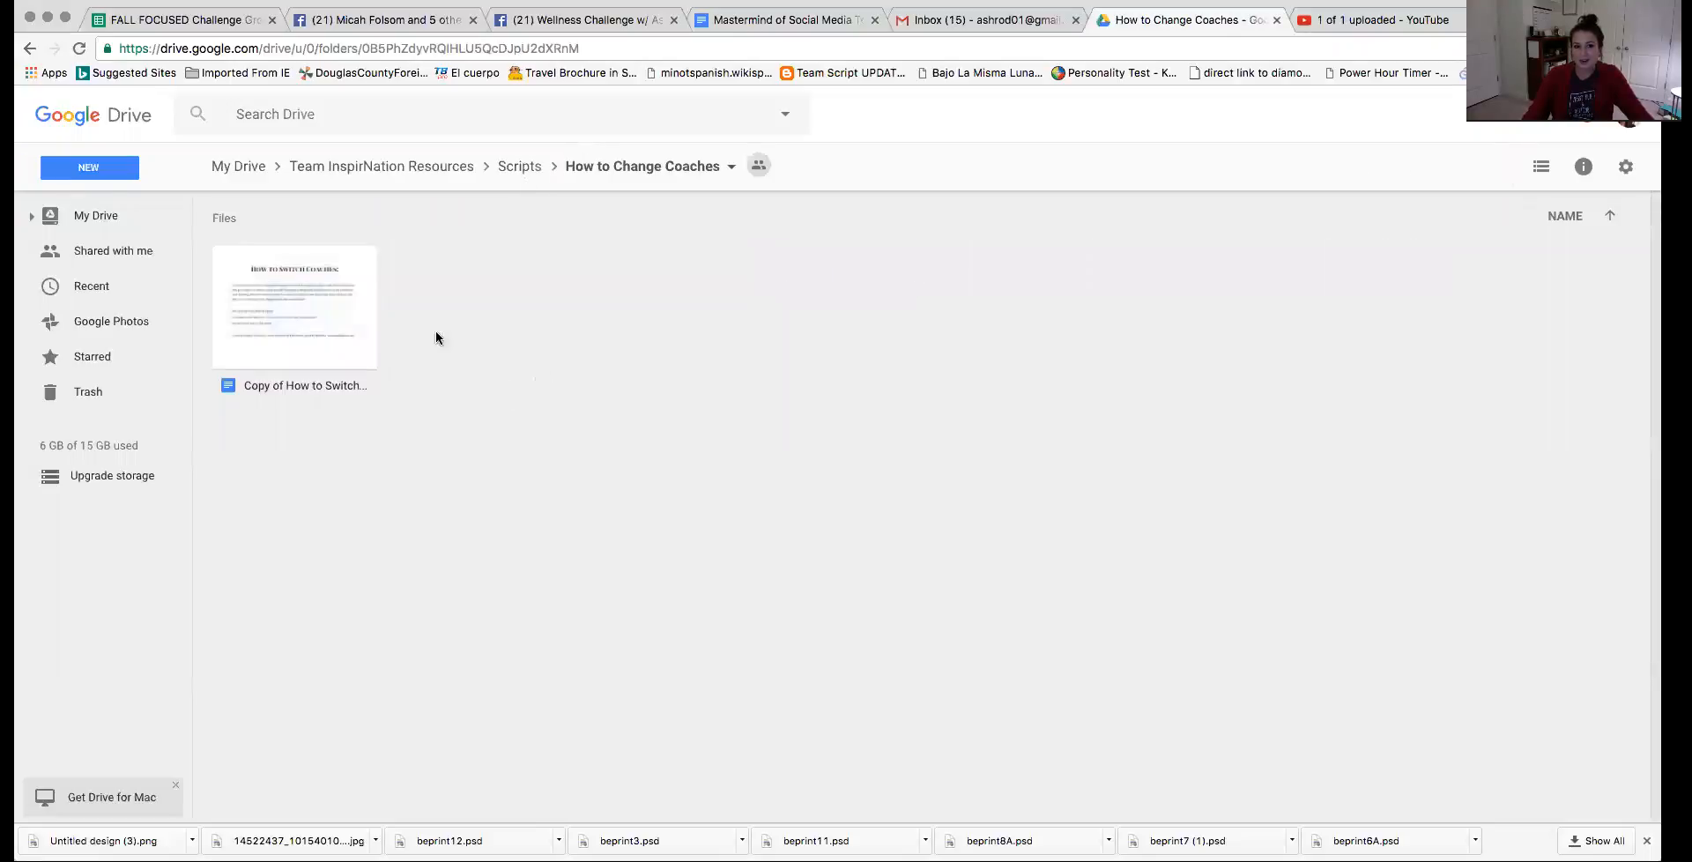
pyautogui.doubleClick(263, 303)
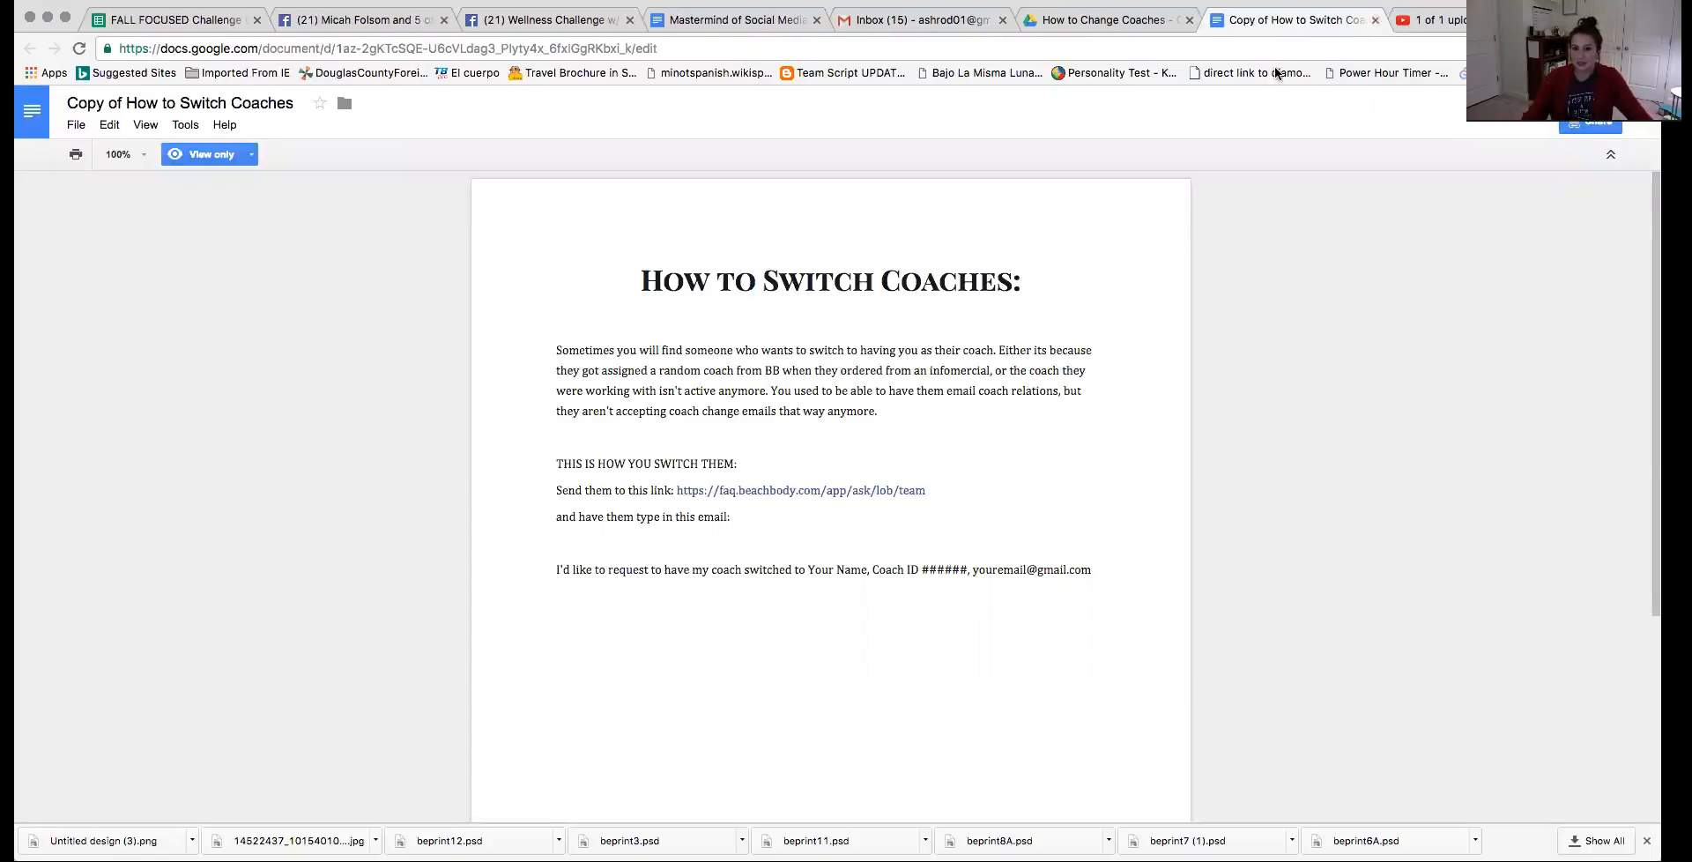
pyautogui.click(1375, 19)
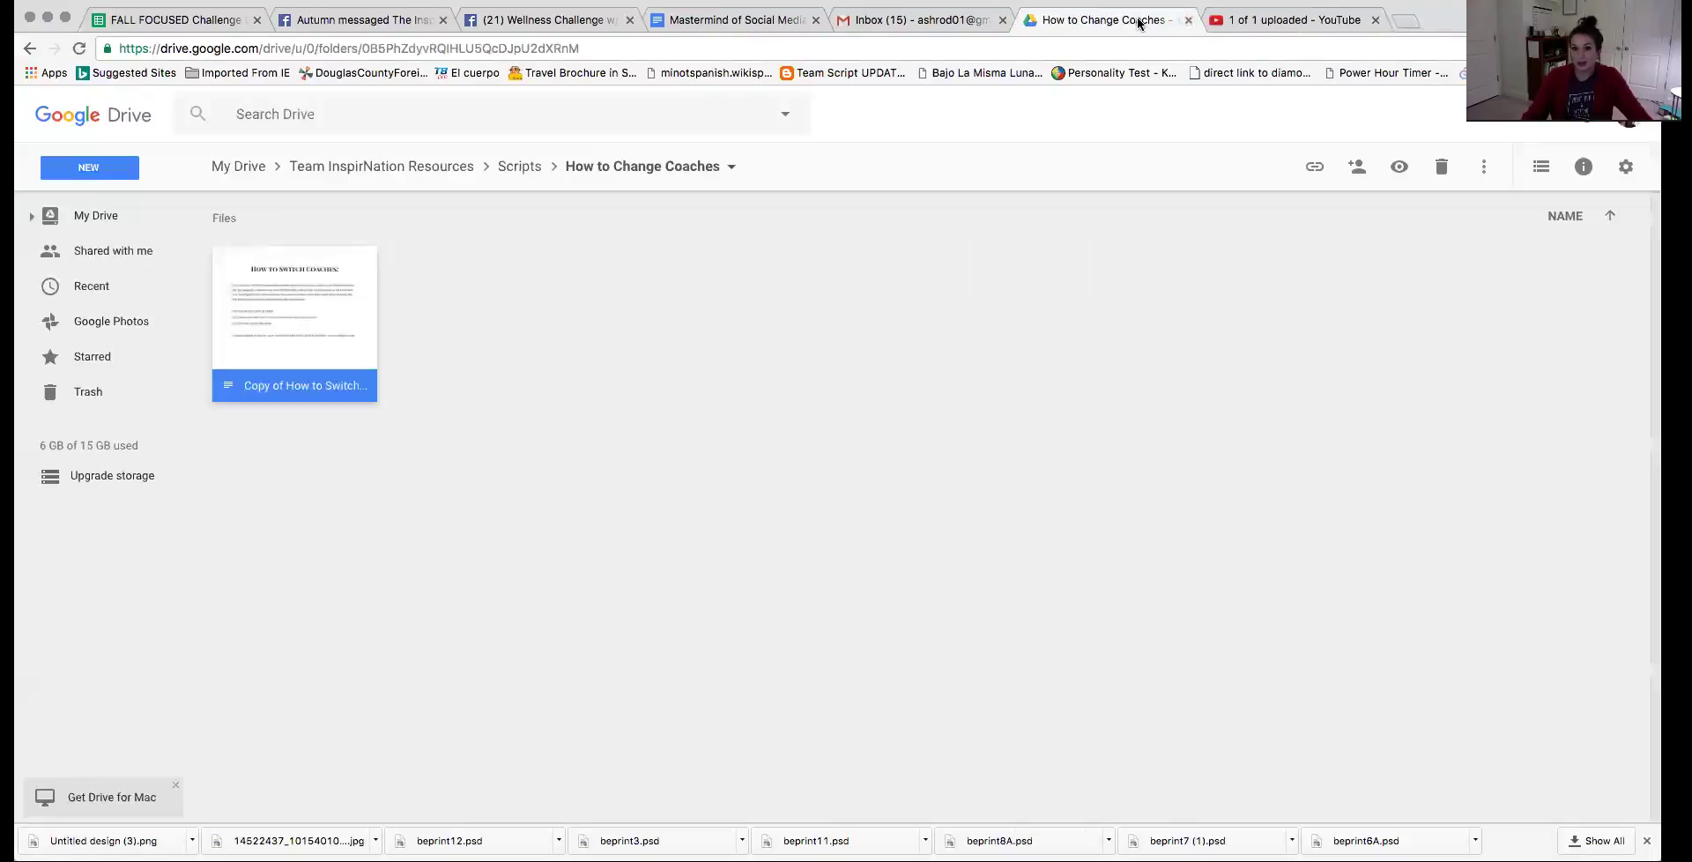
pyautogui.click(519, 166)
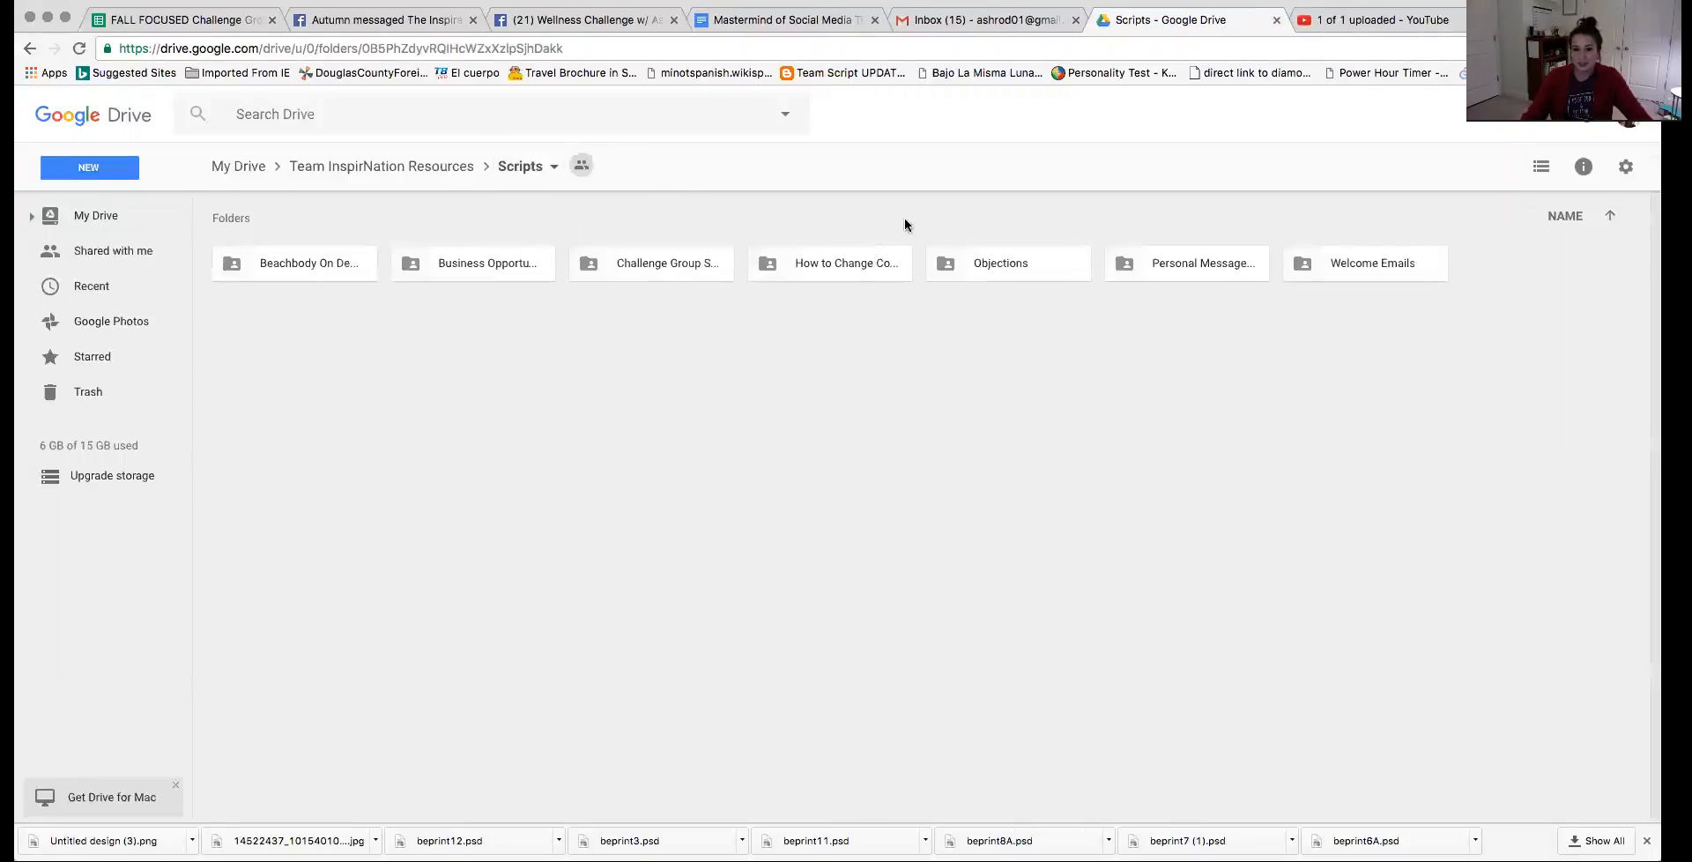
# Step: Browse Objections, view Copy of Invite Scripts in Personal Message Scripts, then return to Team InspirNation Resources
pyautogui.doubleClick(1000, 263)
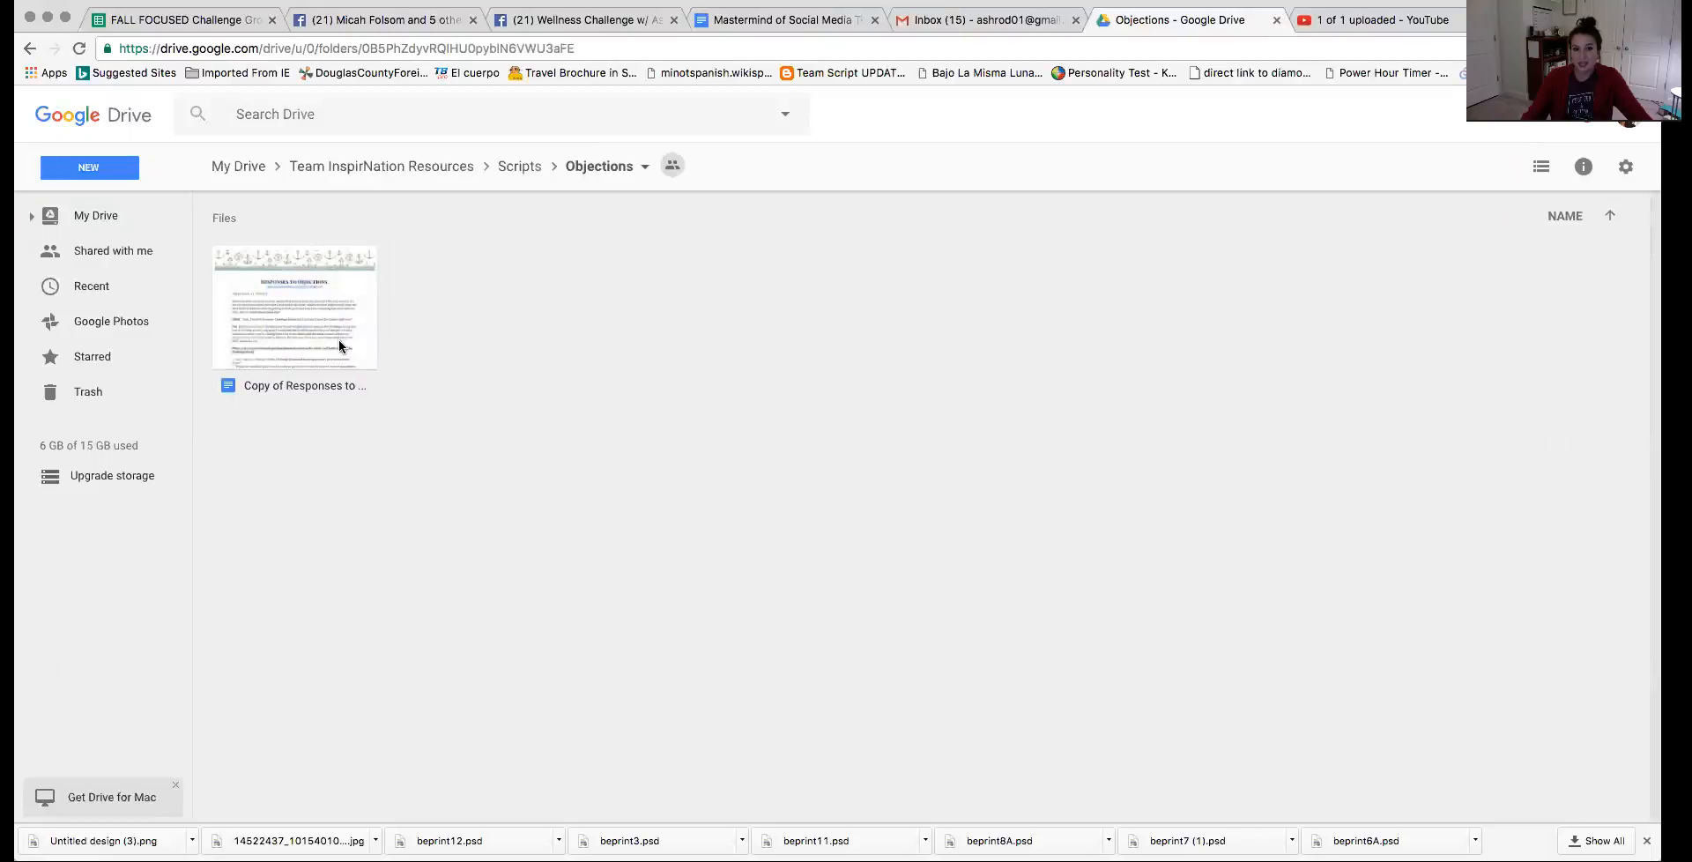
pyautogui.click(520, 166)
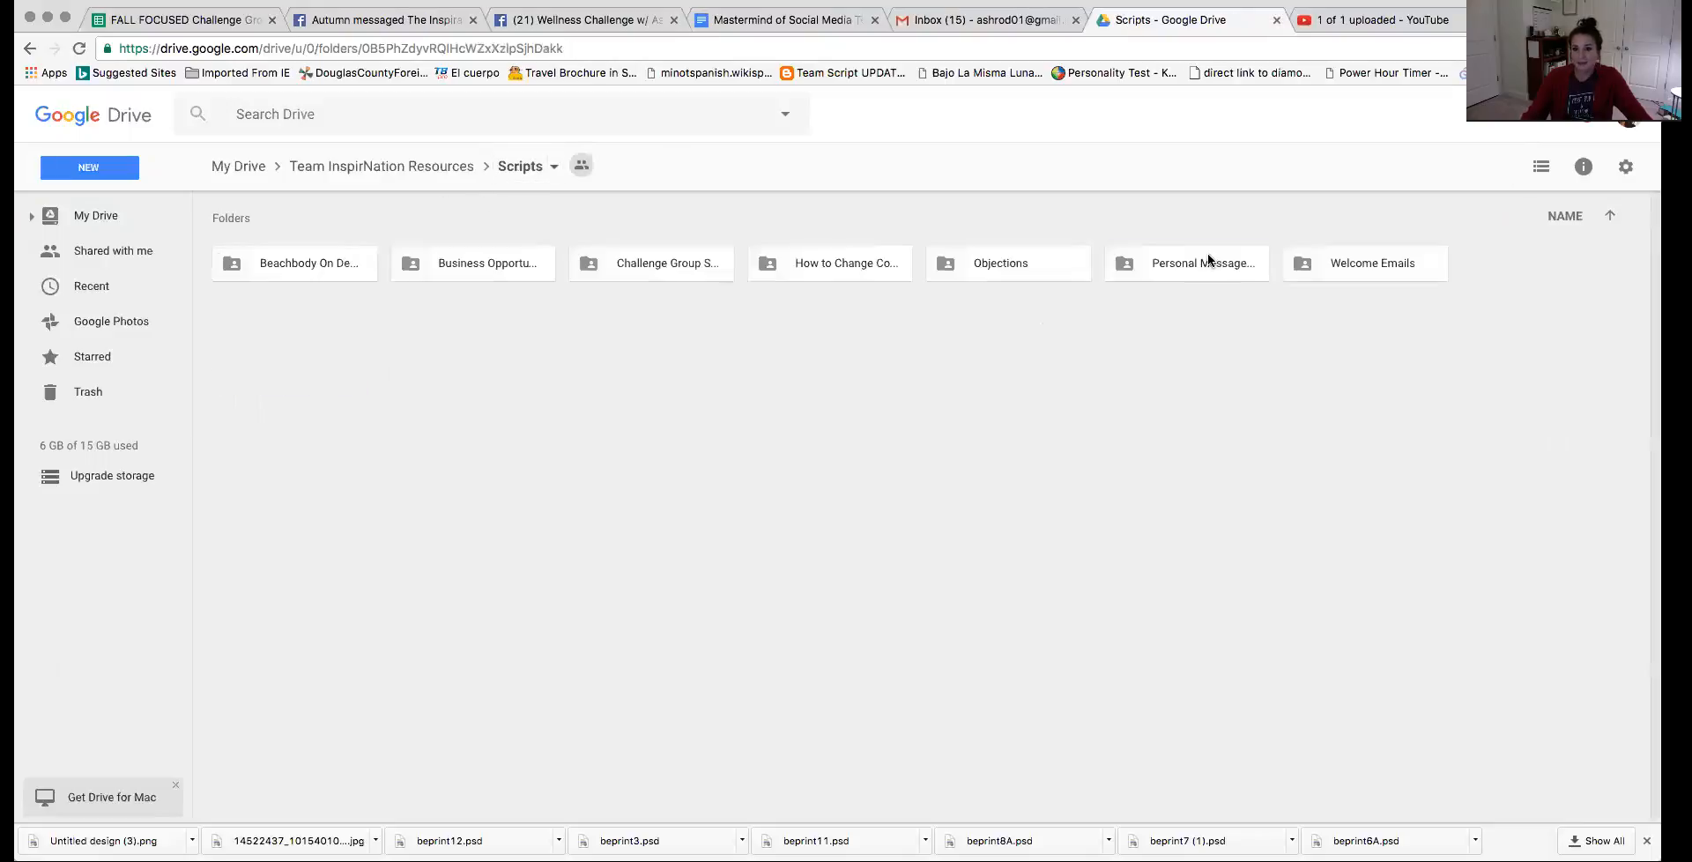
pyautogui.doubleClick(1201, 264)
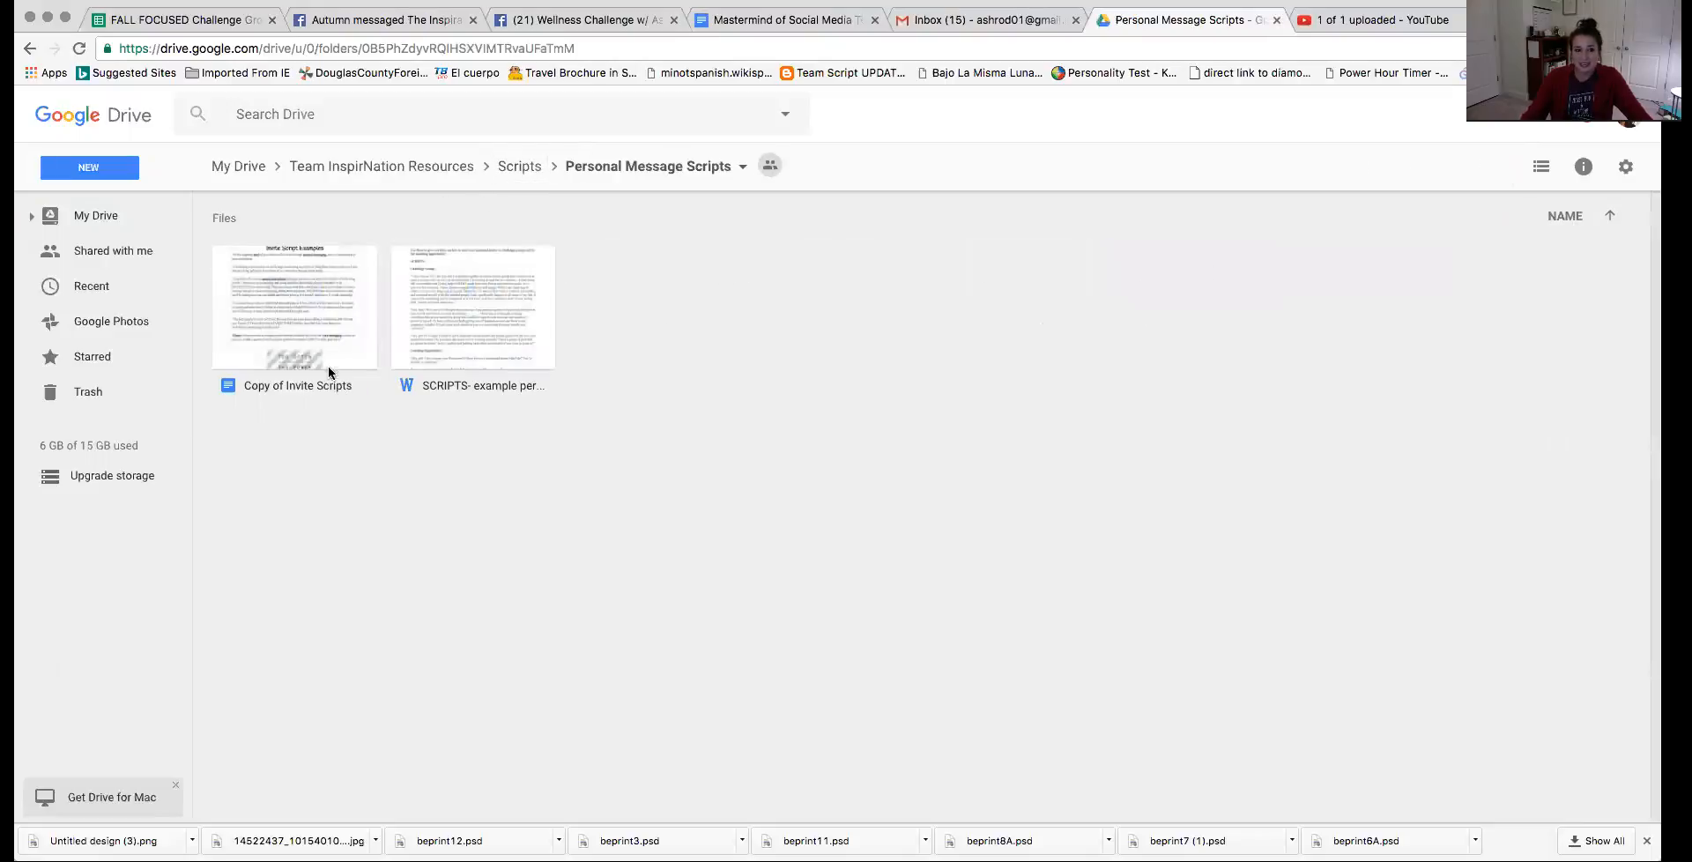
pyautogui.doubleClick(303, 330)
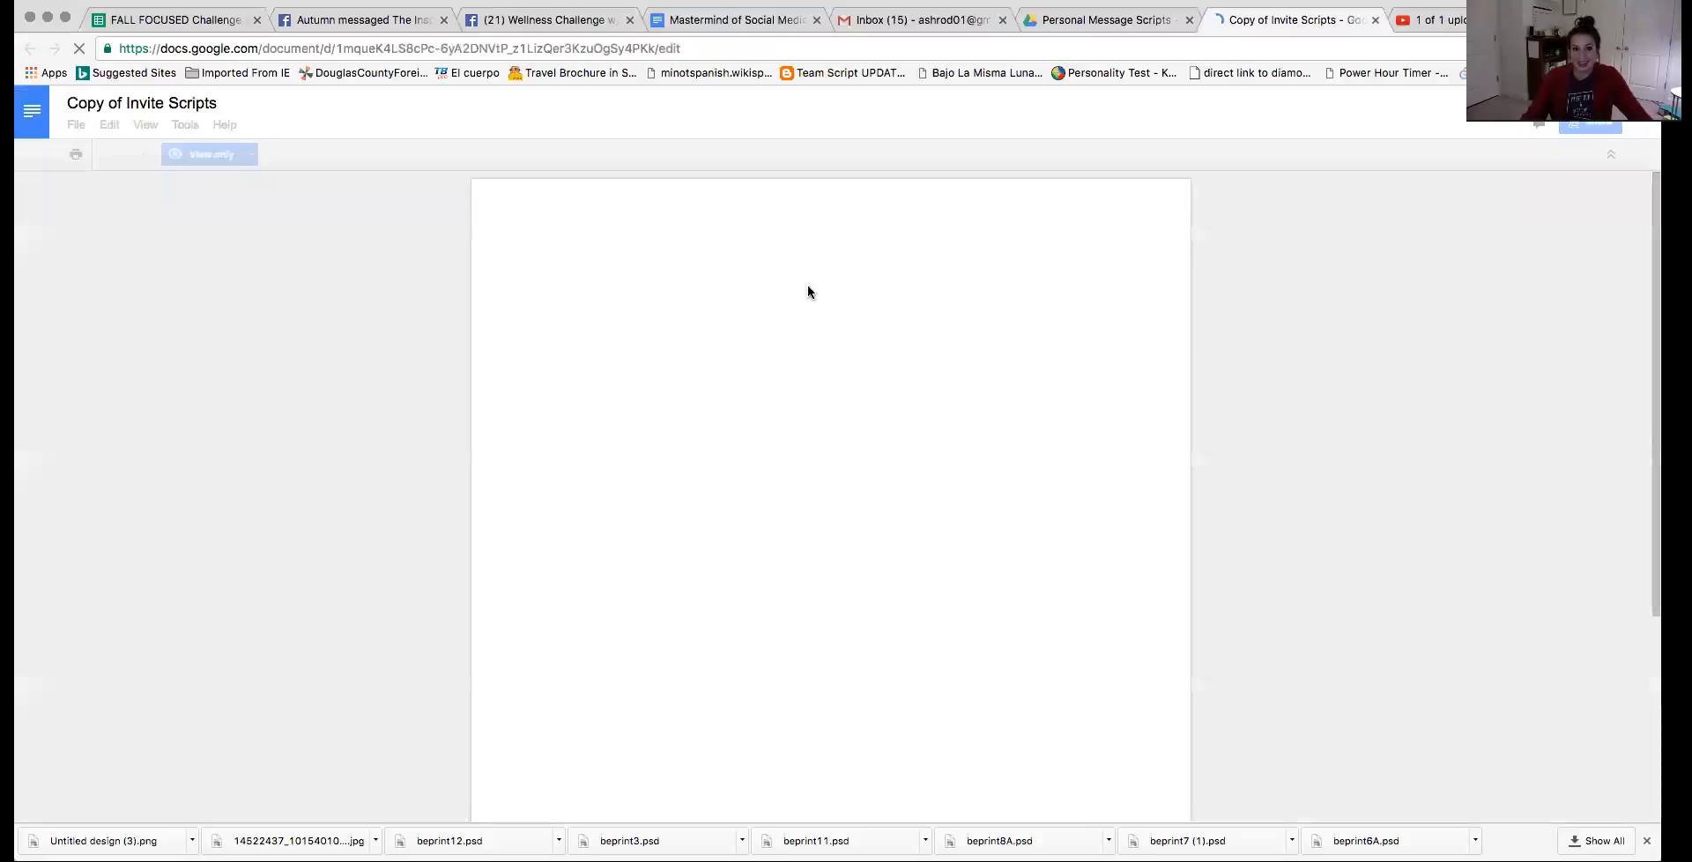
pyautogui.scroll(-5, 1152, 403)
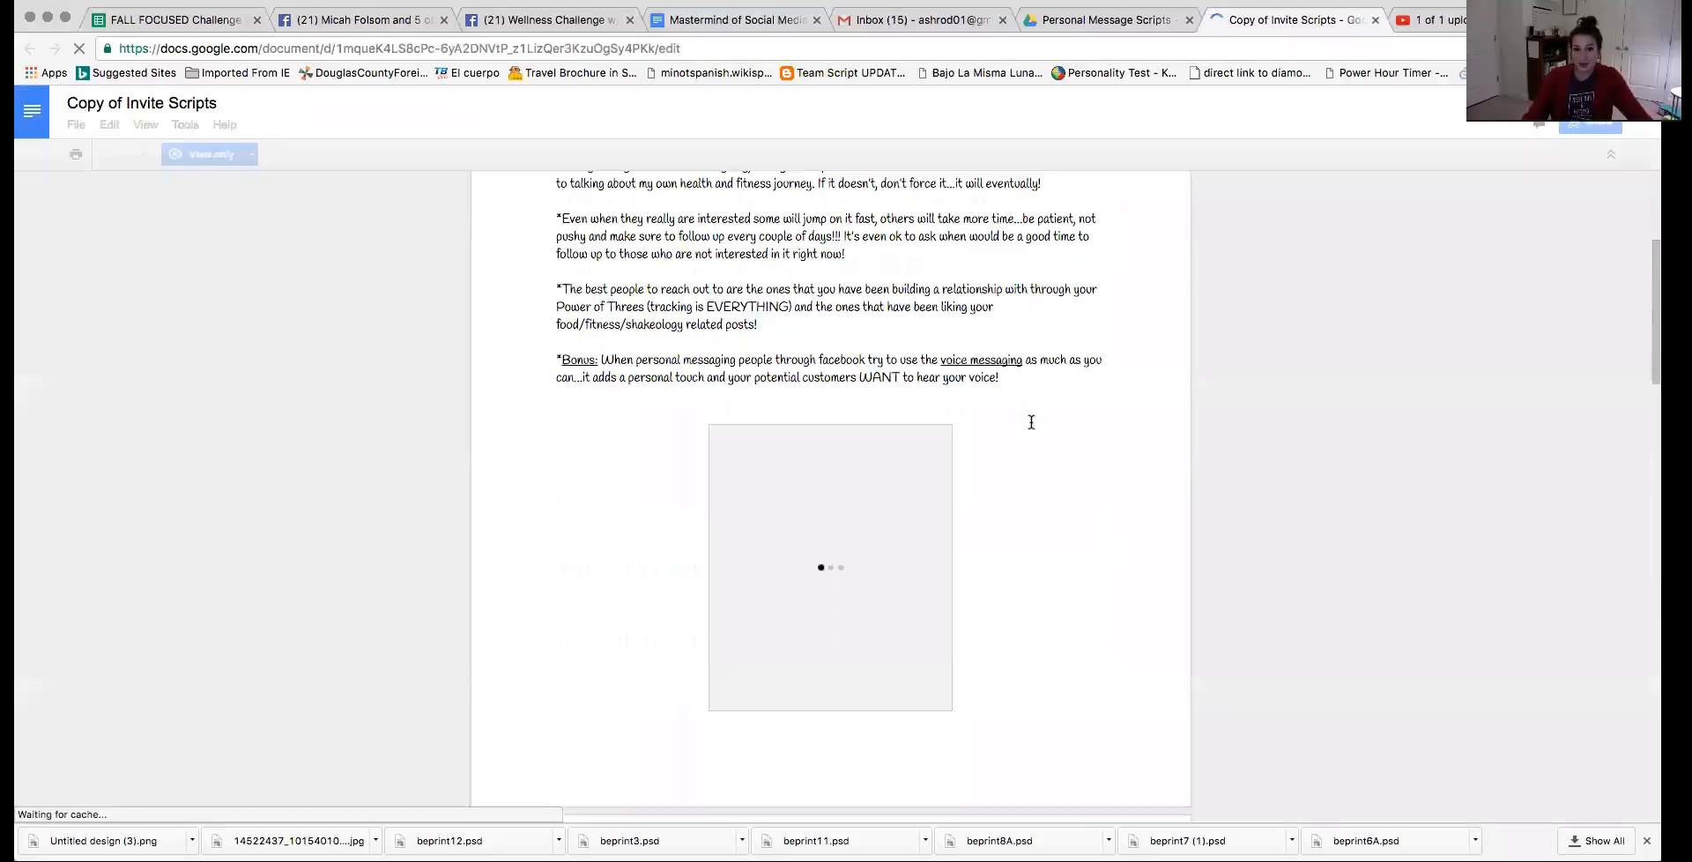
pyautogui.scroll(-5, 1031, 422)
pyautogui.scroll(-4, 1032, 422)
pyautogui.scroll(12, 1032, 422)
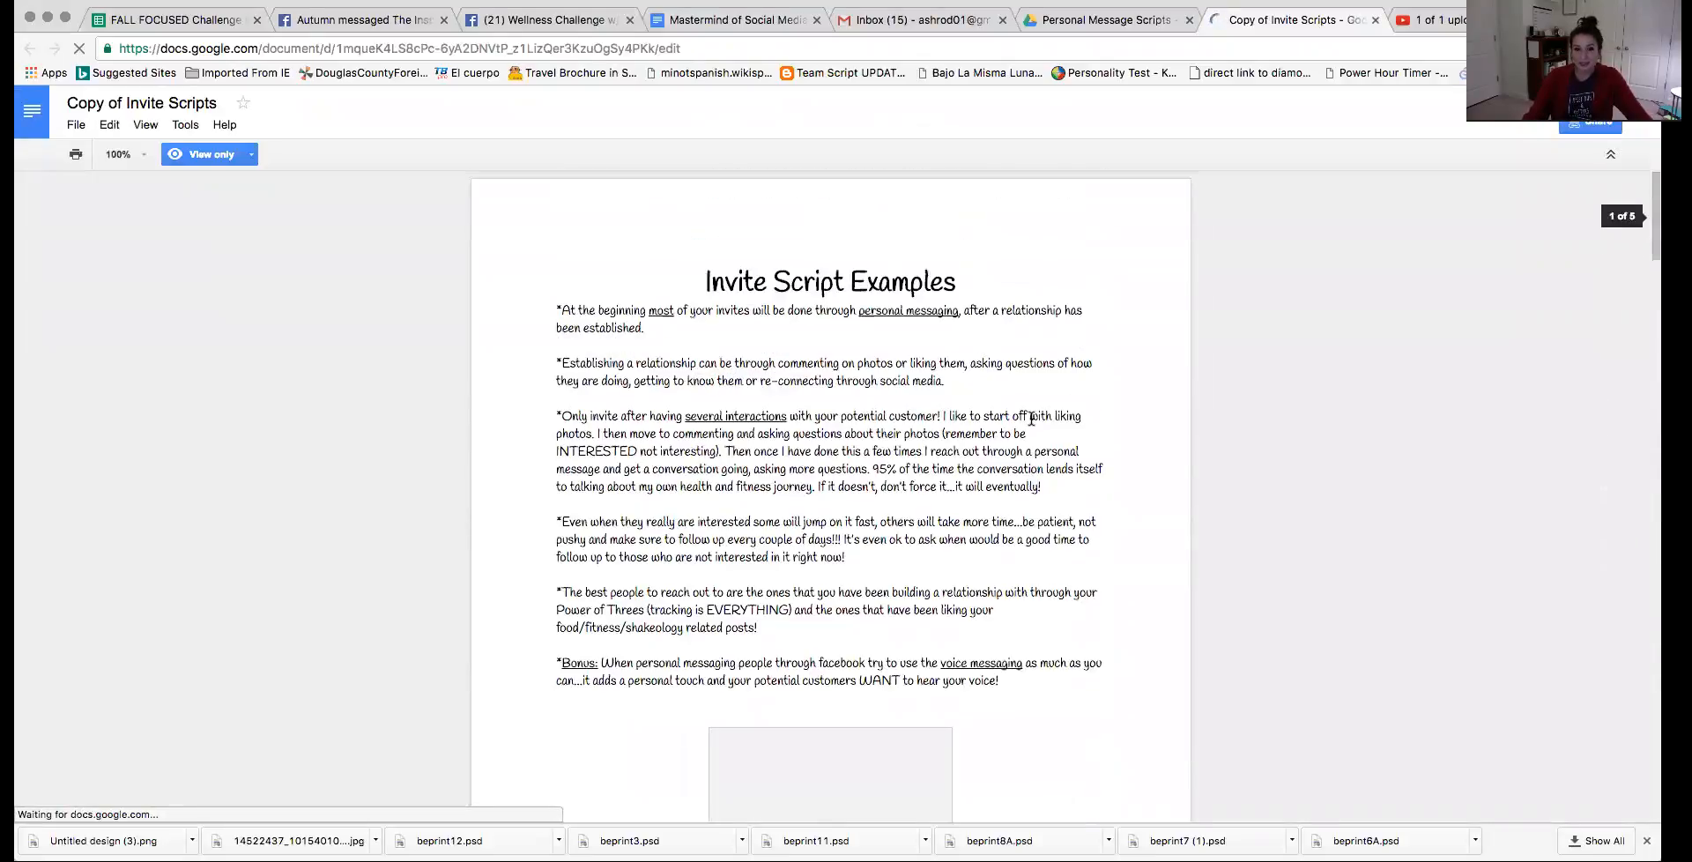
pyautogui.scroll(-5, 899, 544)
pyautogui.scroll(-2, 899, 544)
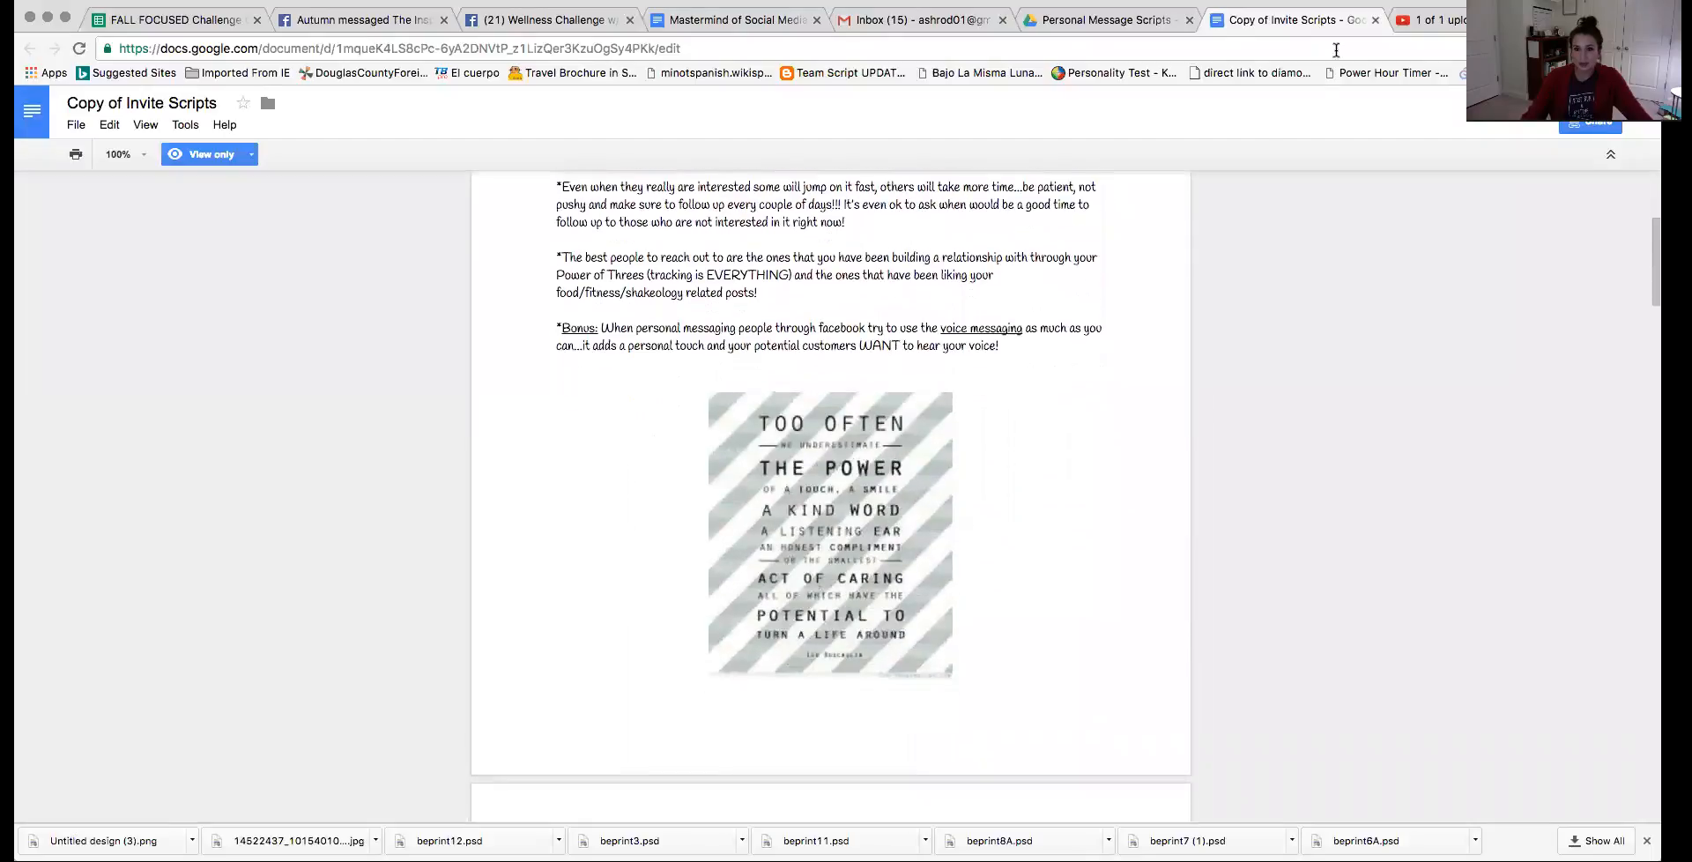
pyautogui.click(1378, 22)
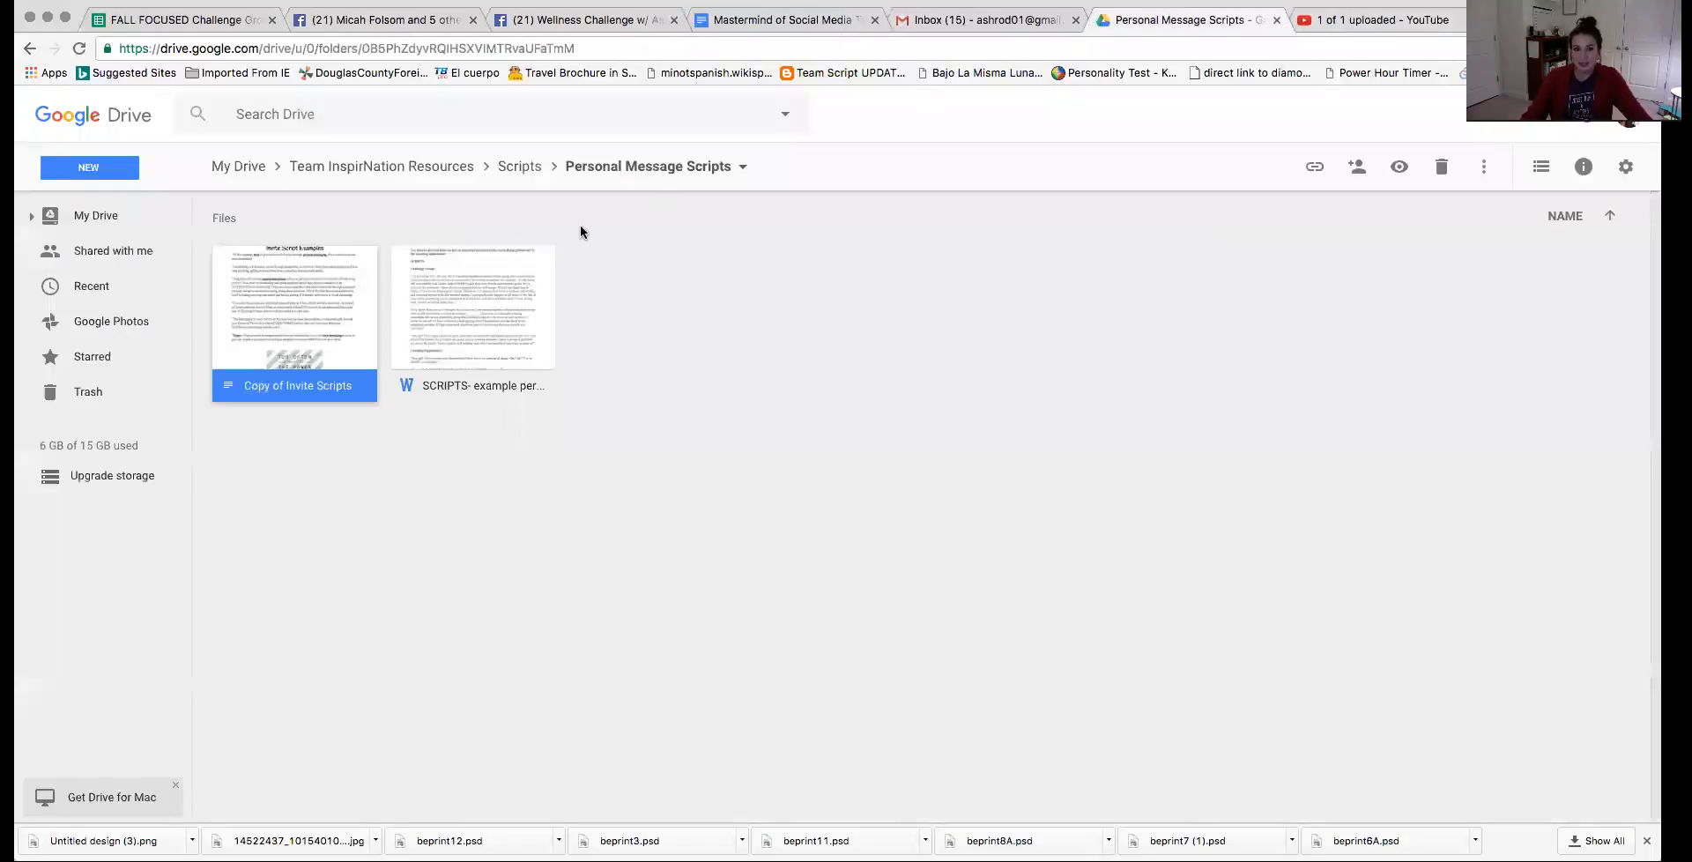
pyautogui.click(451, 172)
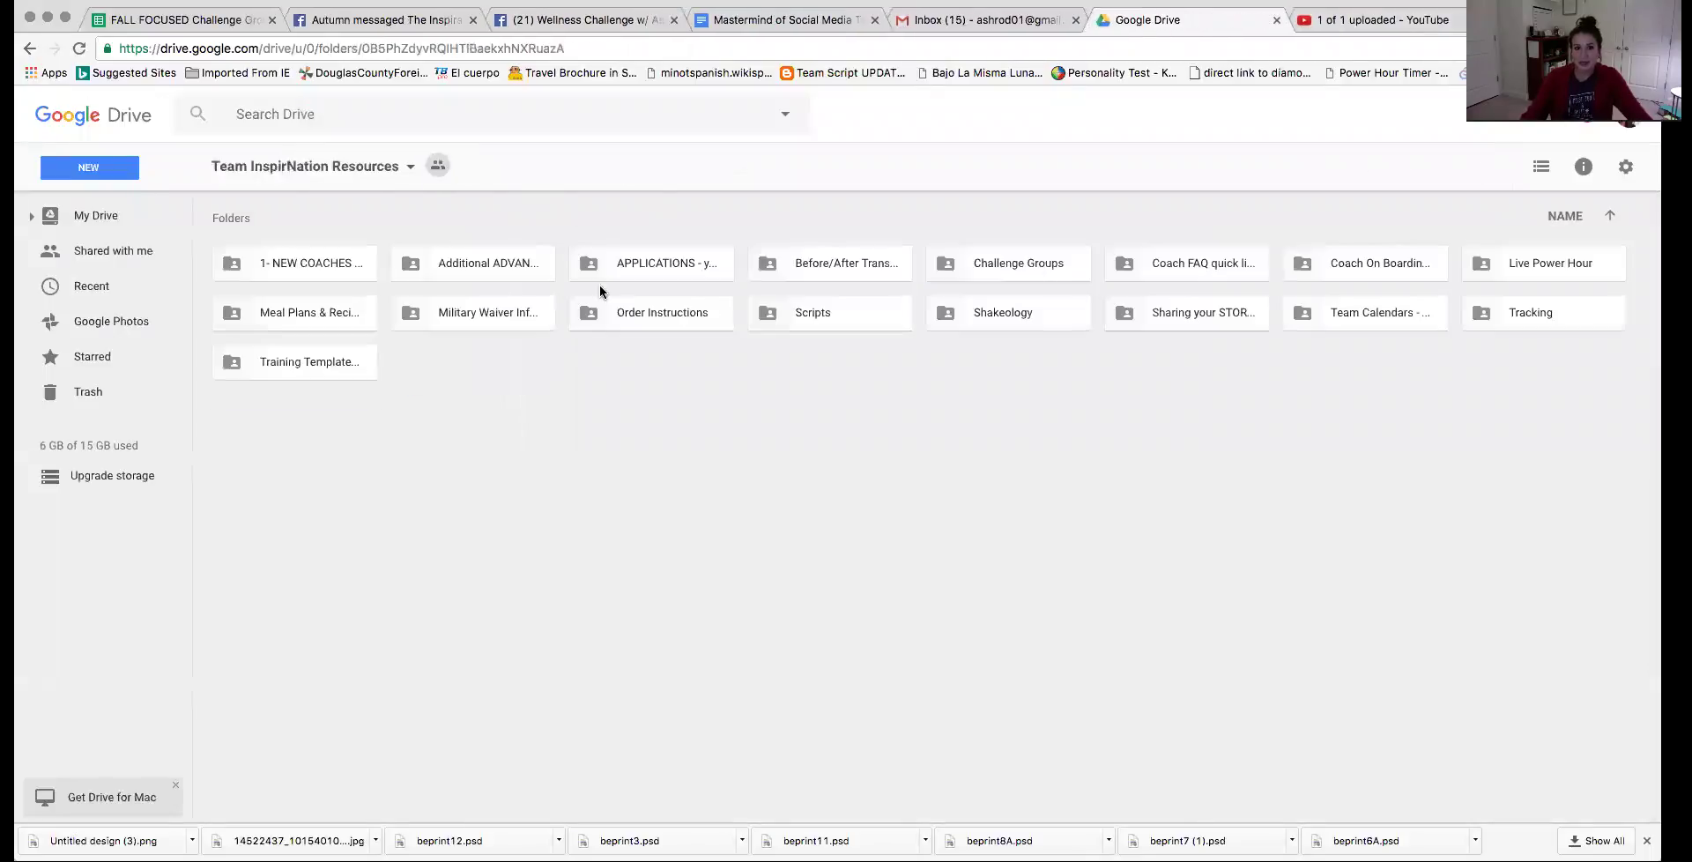
pyautogui.click(1001, 315)
pyautogui.doubleClick(1001, 313)
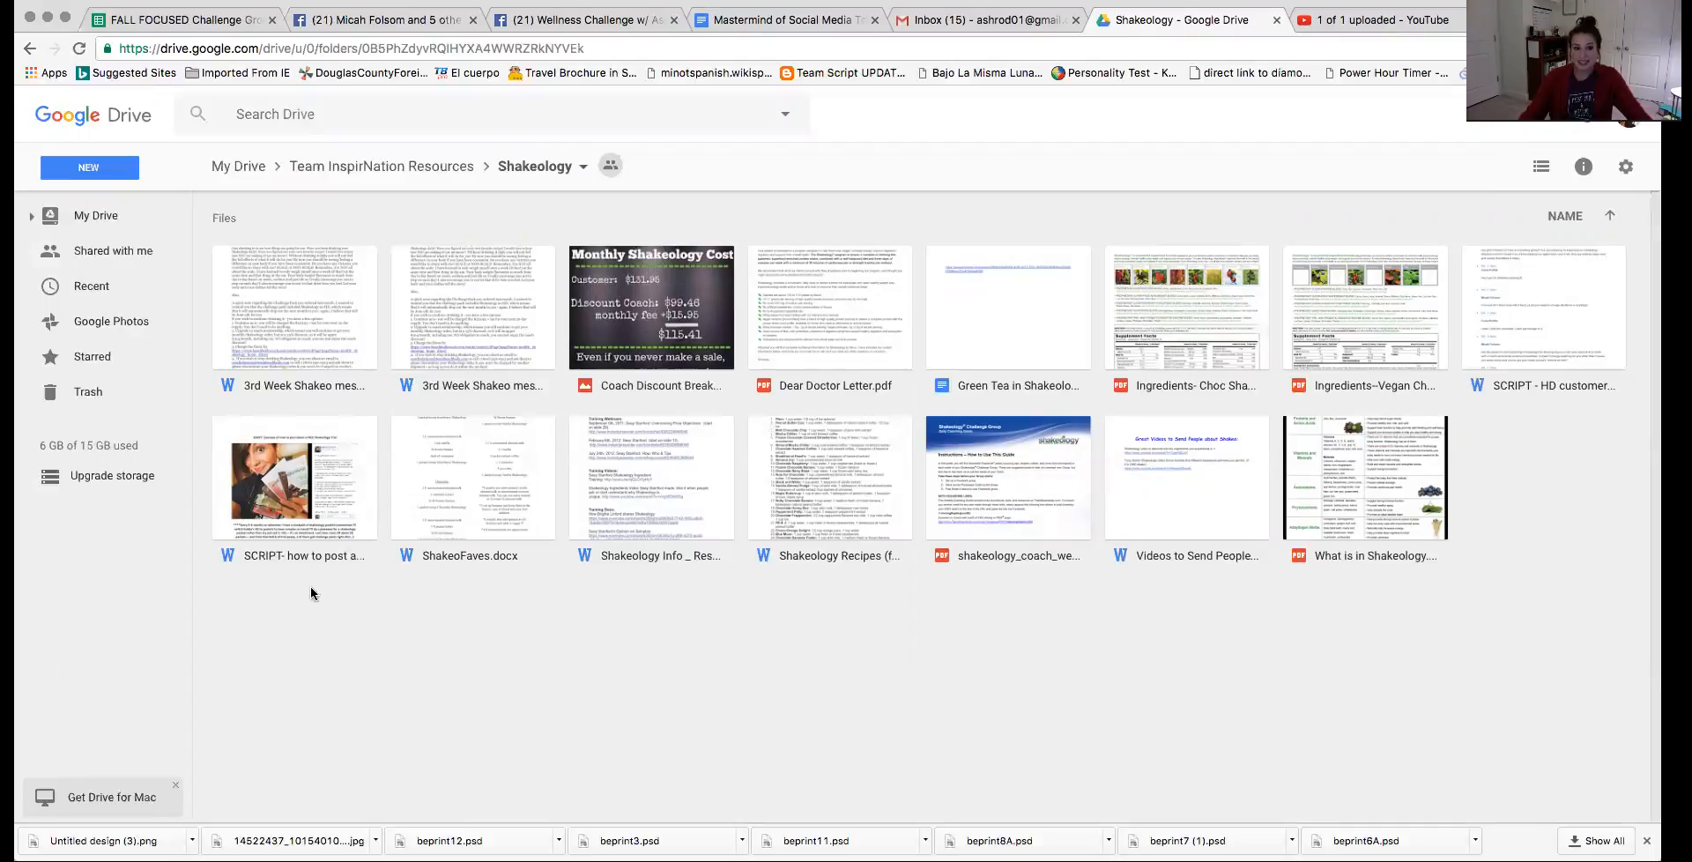
pyautogui.click(300, 560)
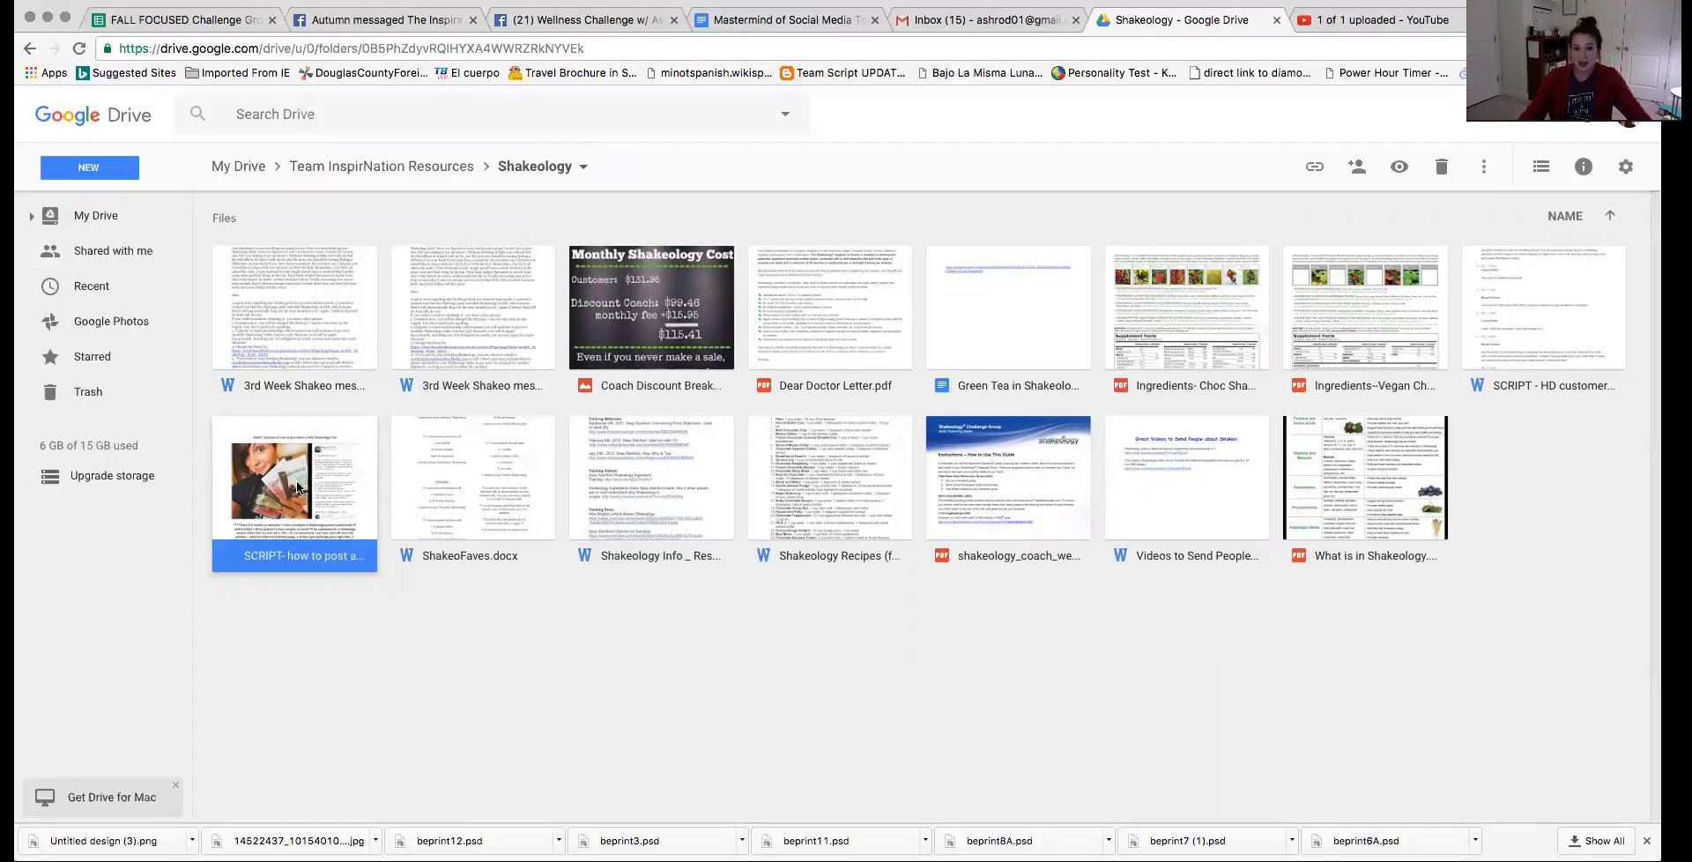
pyautogui.doubleClick(626, 321)
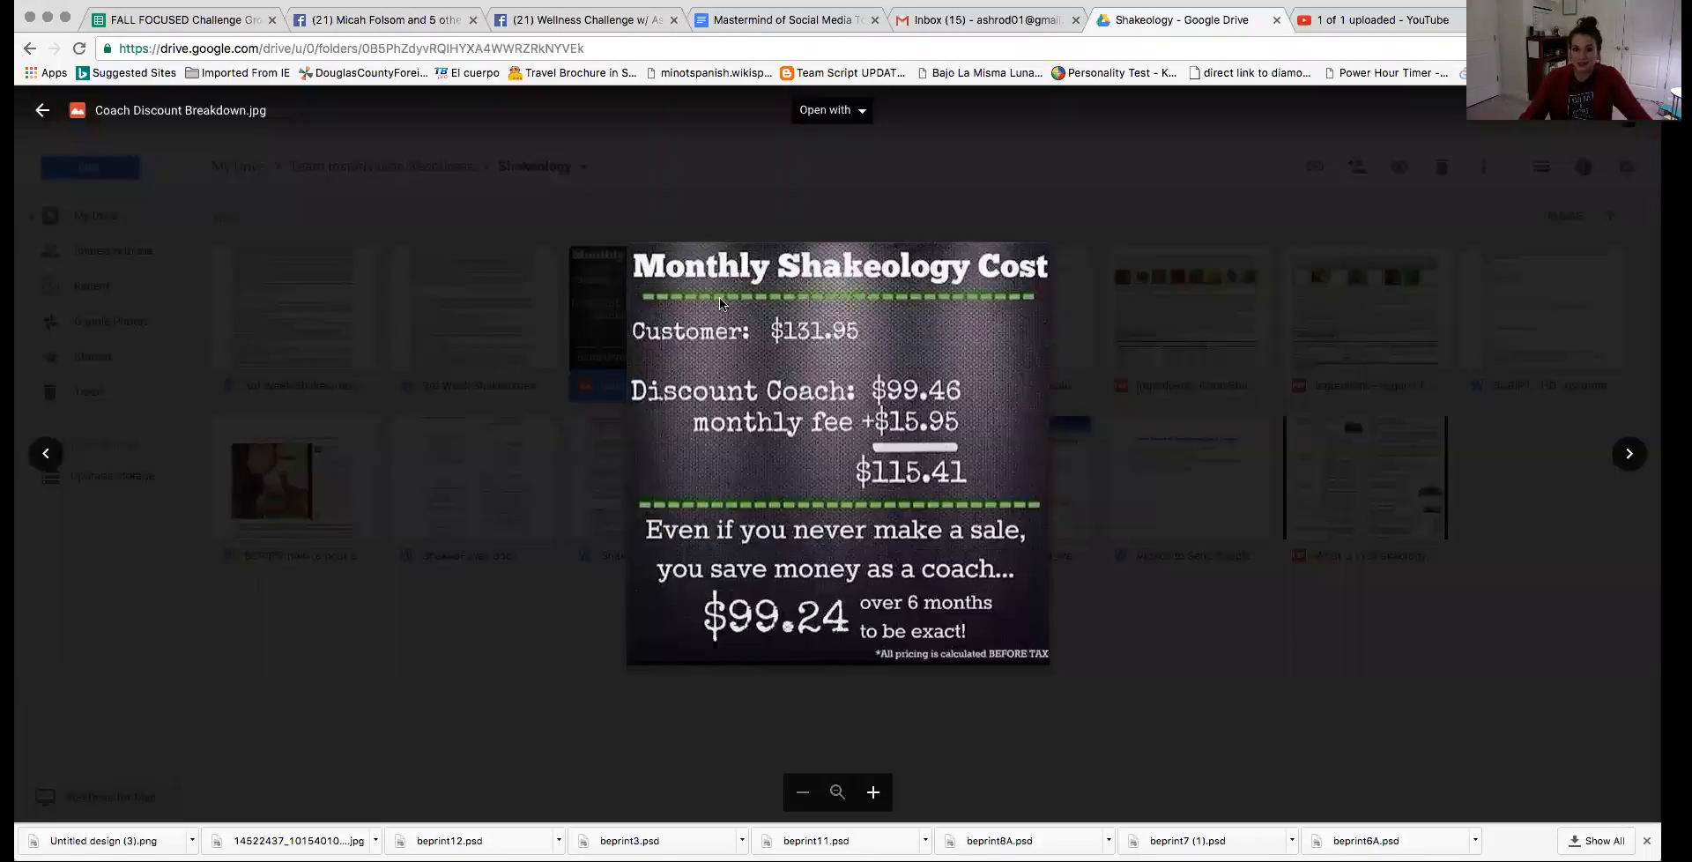
pyautogui.click(1265, 700)
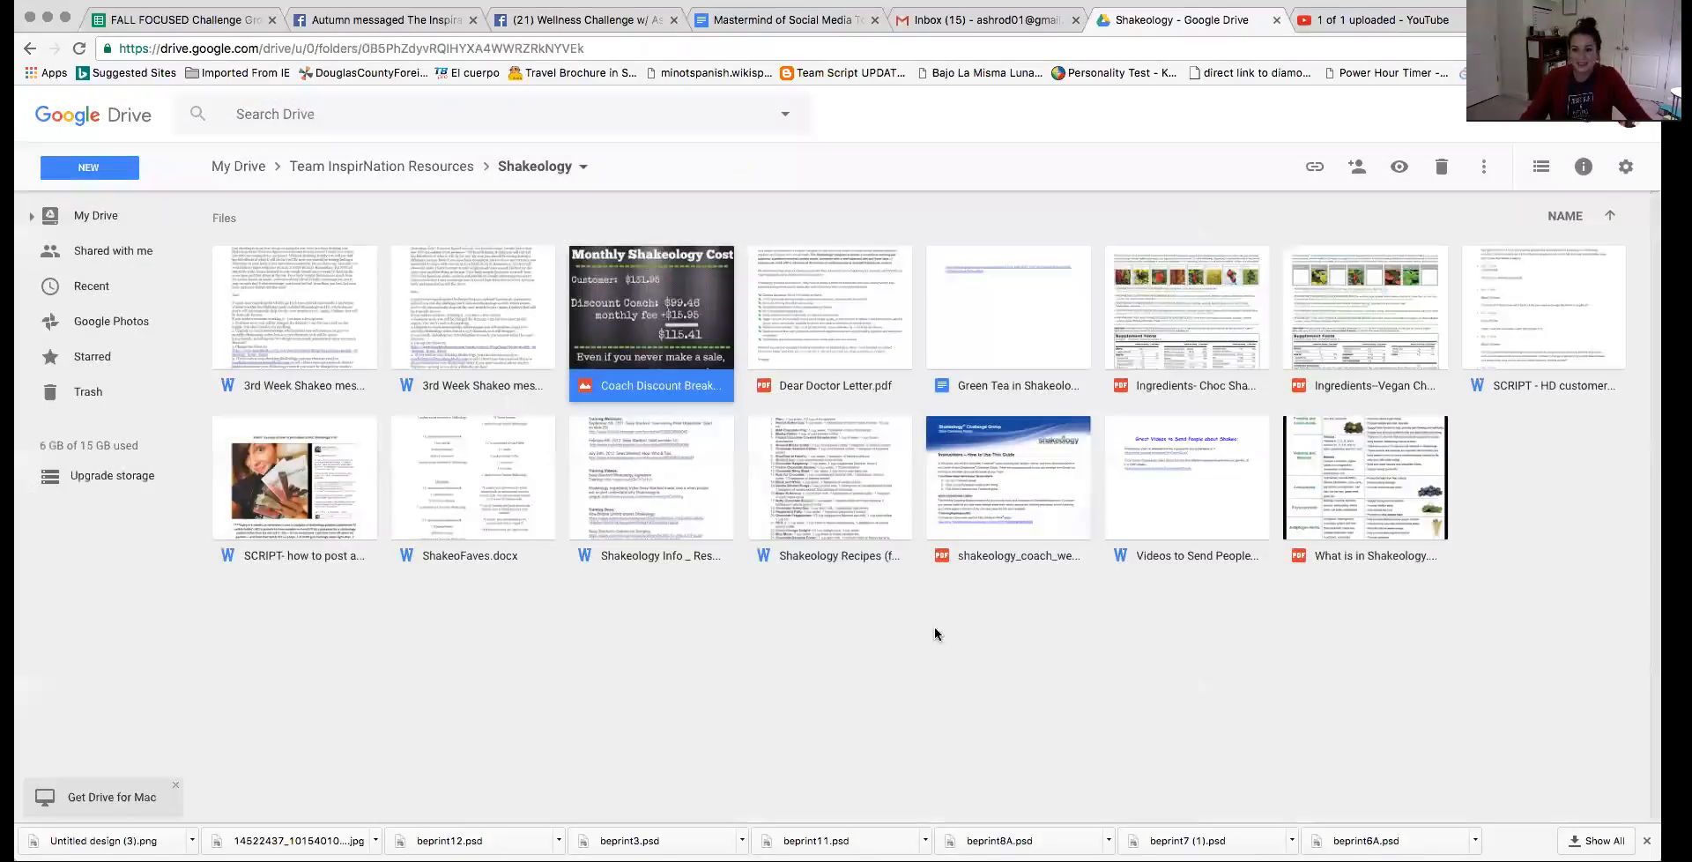
pyautogui.doubleClick(1360, 494)
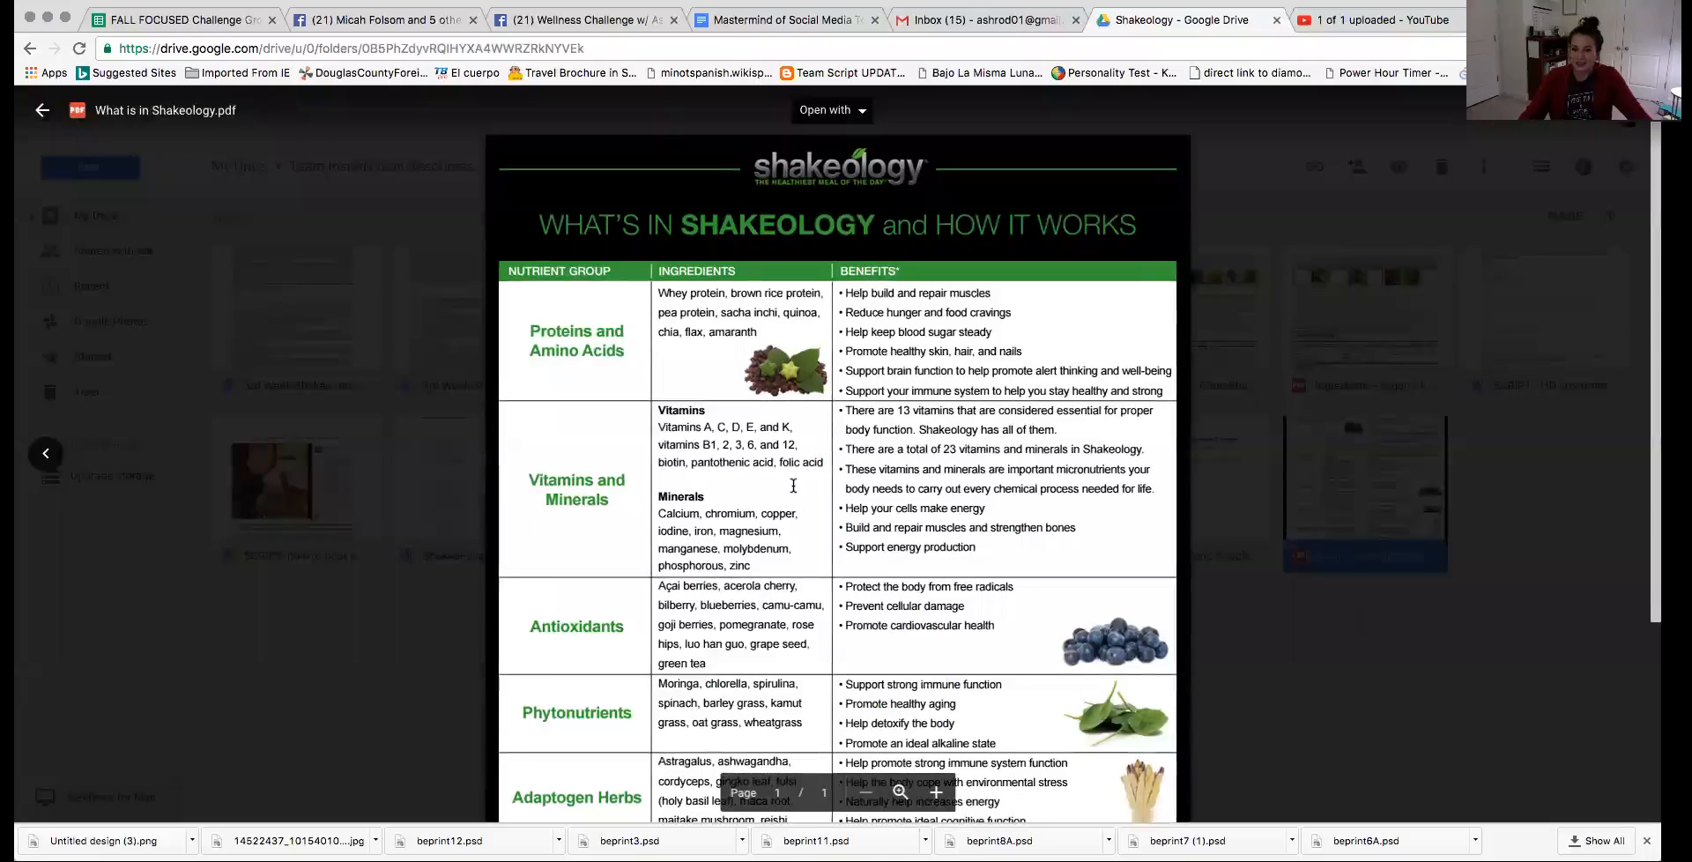
pyautogui.scroll(-5, 794, 490)
pyautogui.scroll(-1, 793, 487)
pyautogui.click(1259, 715)
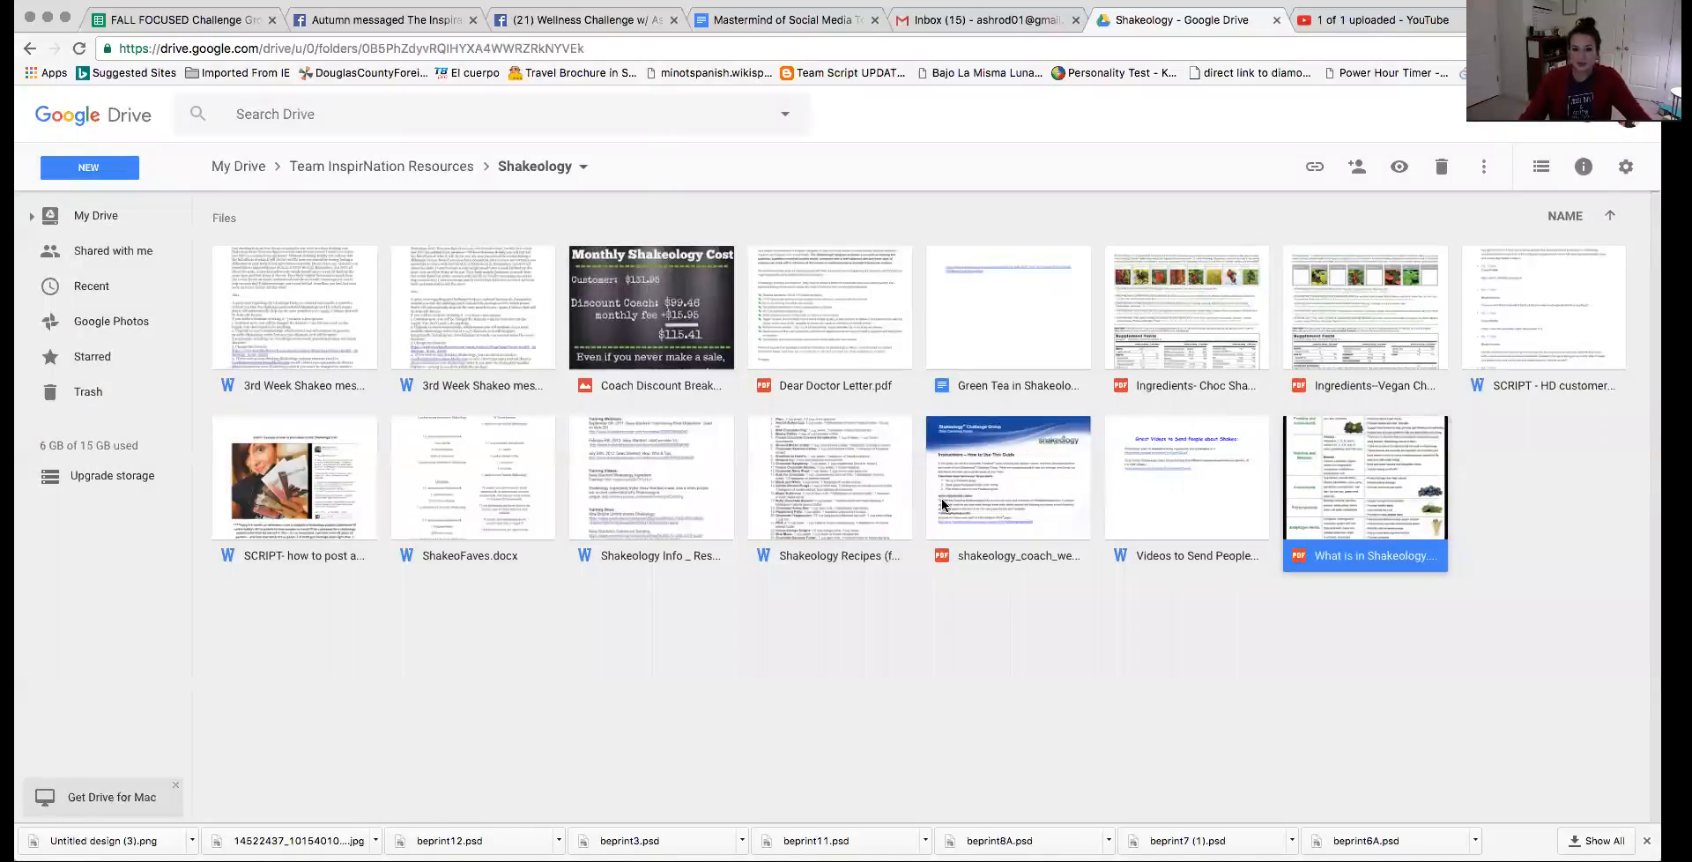
pyautogui.click(380, 165)
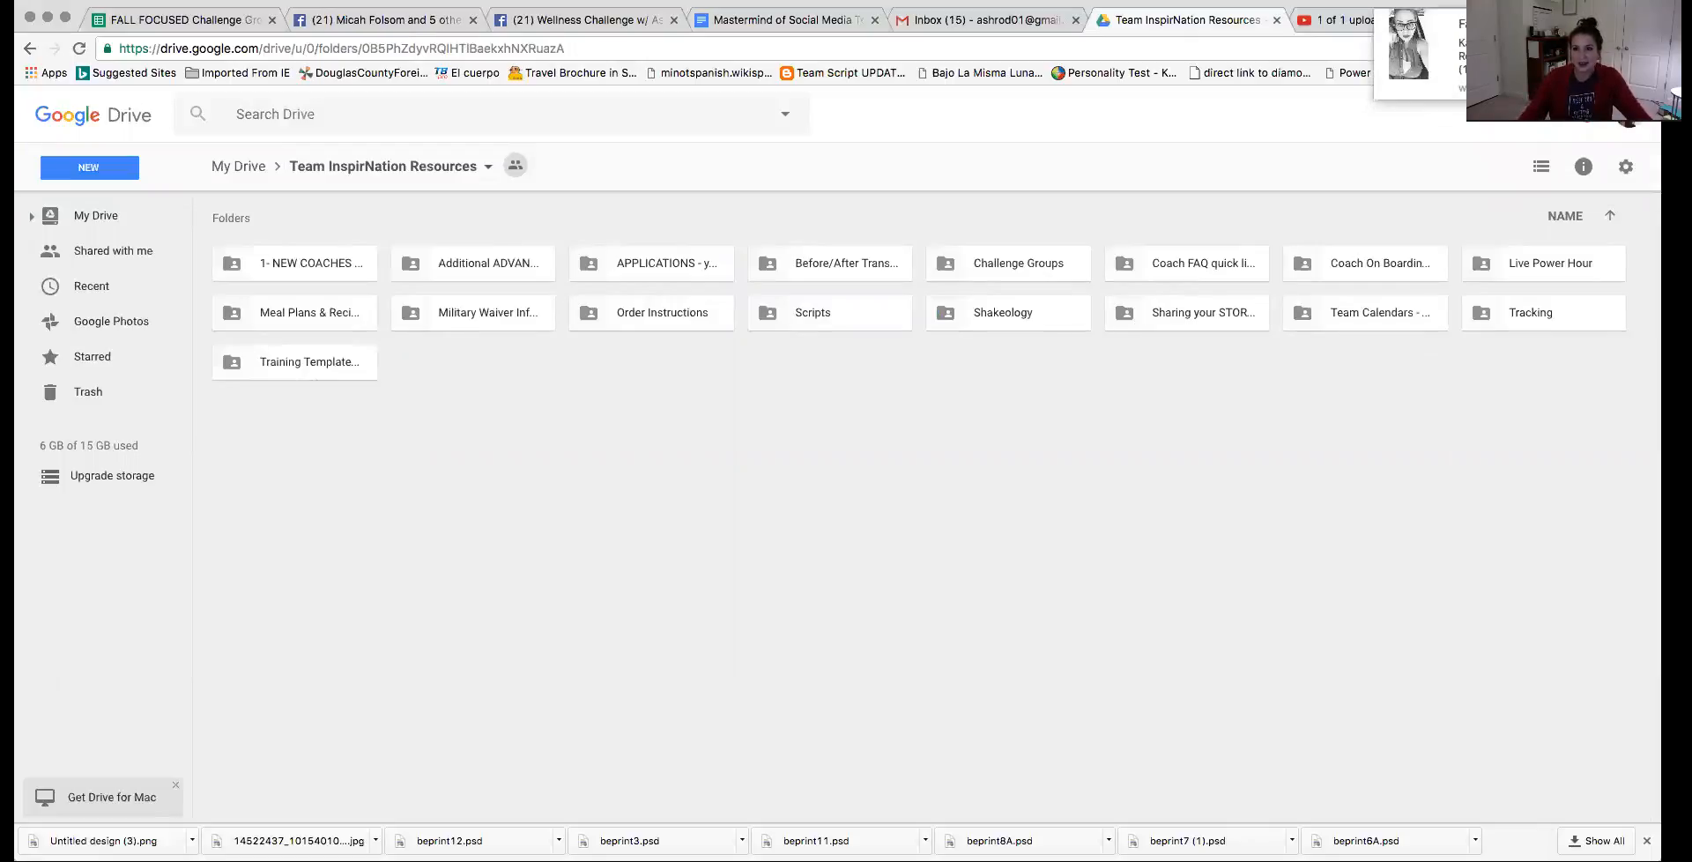
pyautogui.doubleClick(1179, 315)
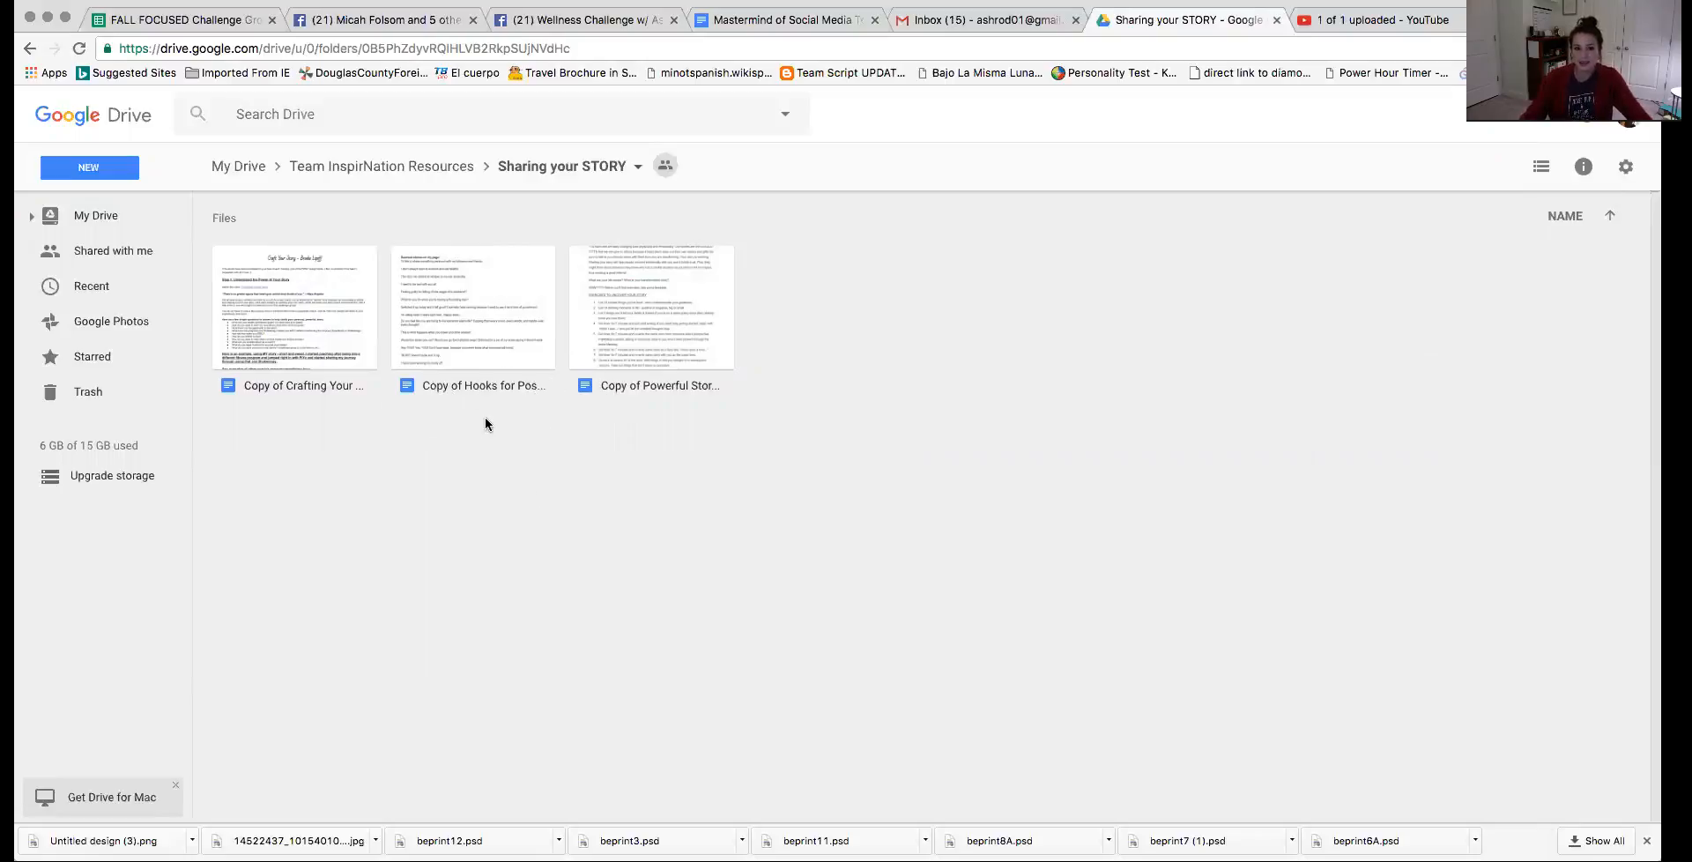
pyautogui.click(382, 166)
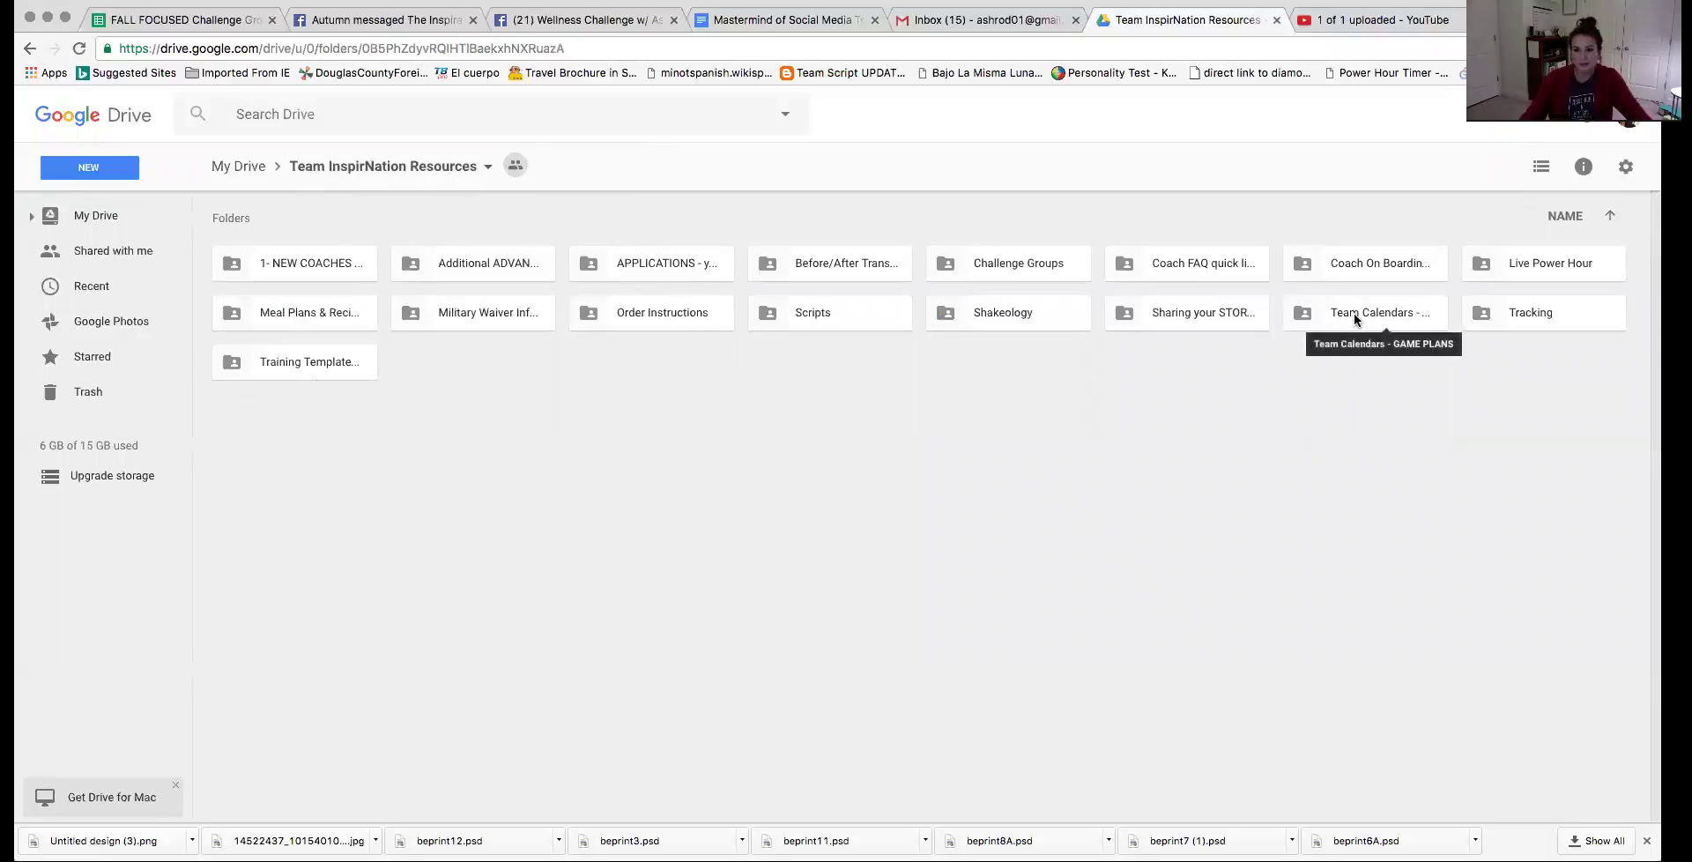
pyautogui.doubleClick(1354, 313)
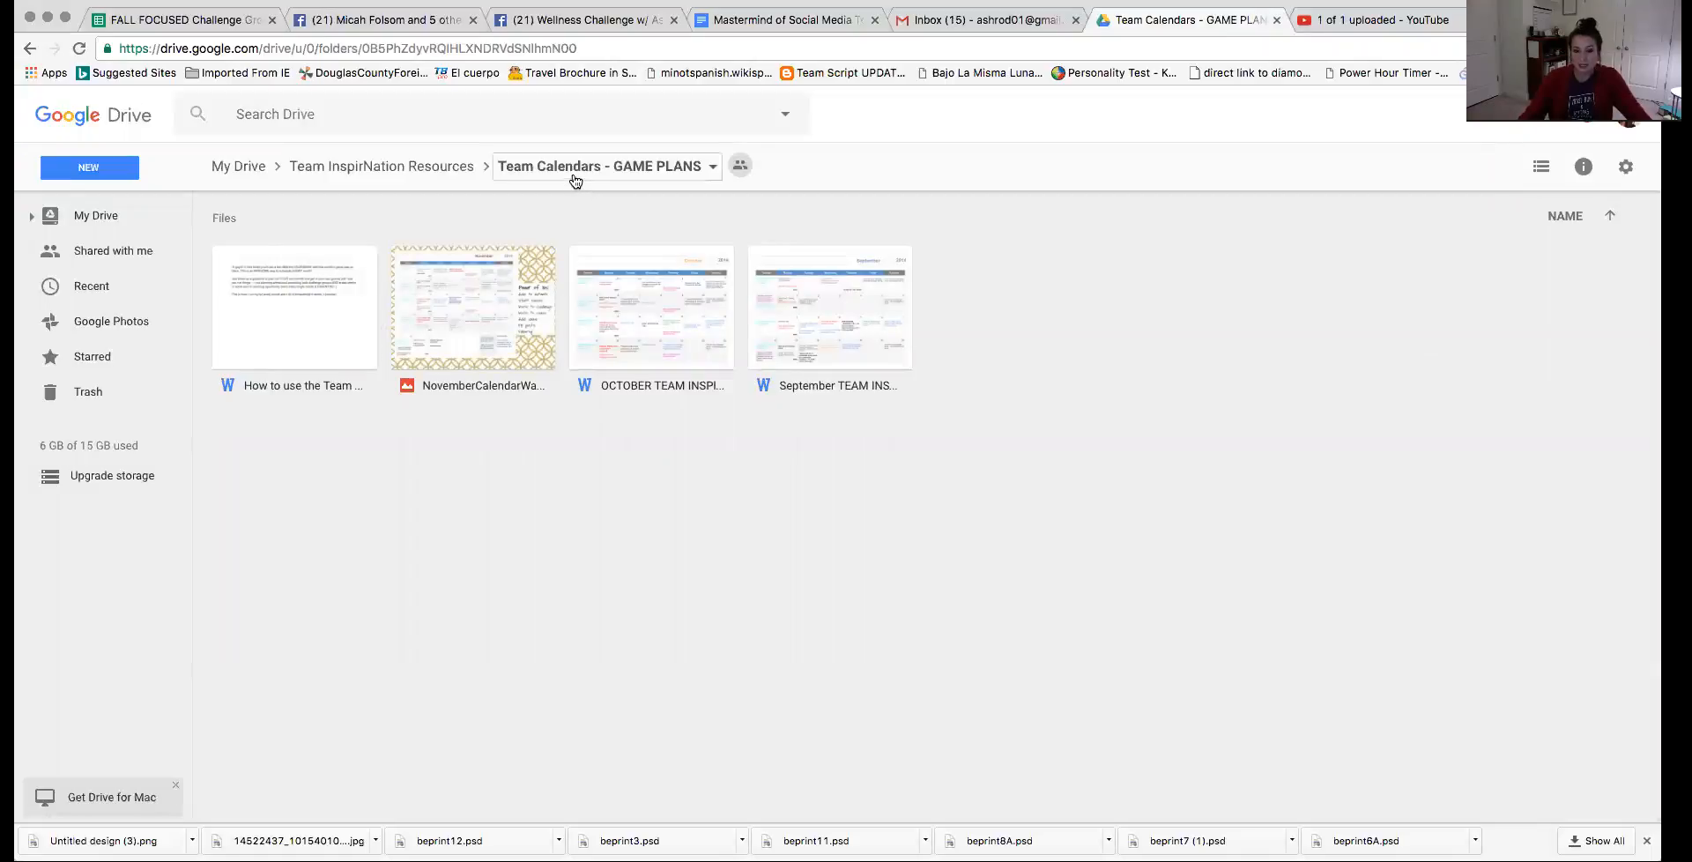
pyautogui.click(370, 167)
pyautogui.doubleClick(1544, 313)
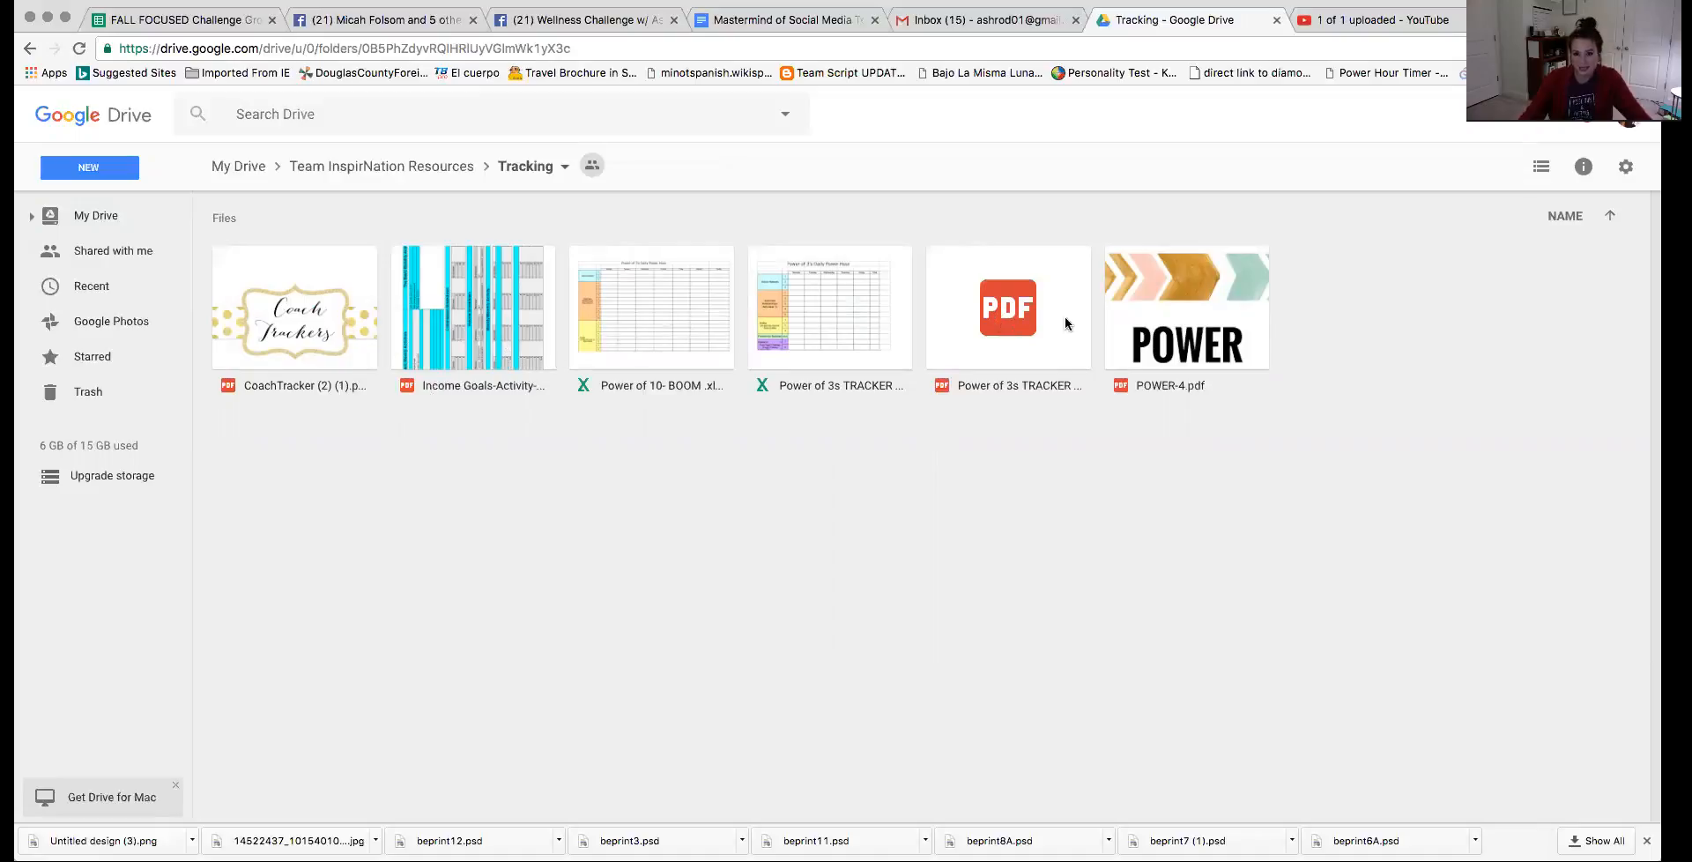
pyautogui.click(391, 169)
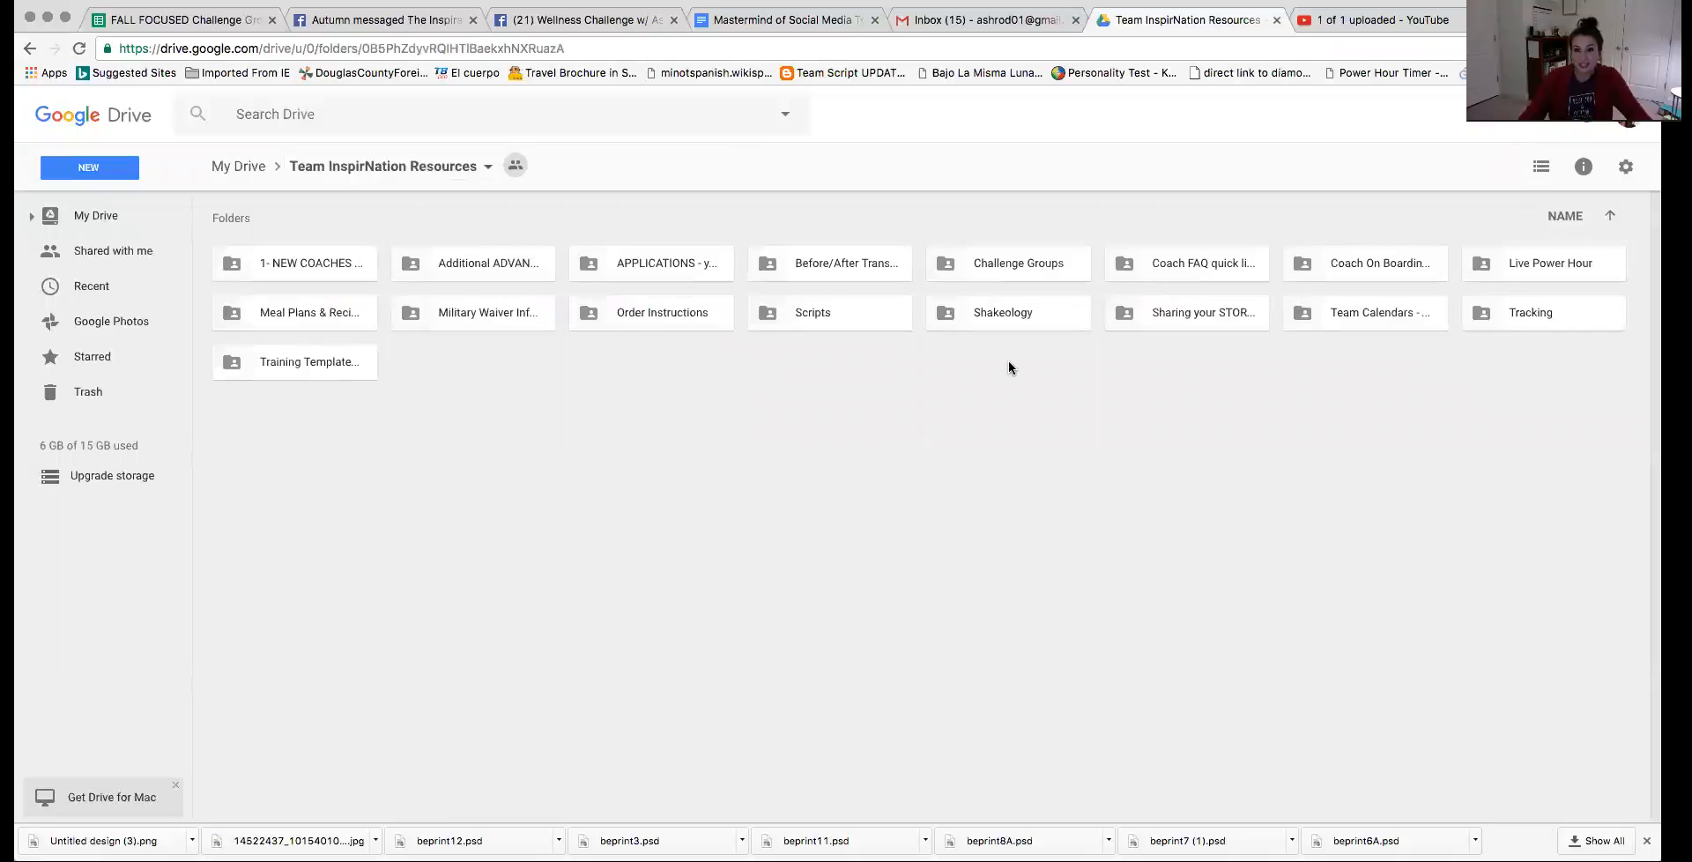
pyautogui.doubleClick(288, 372)
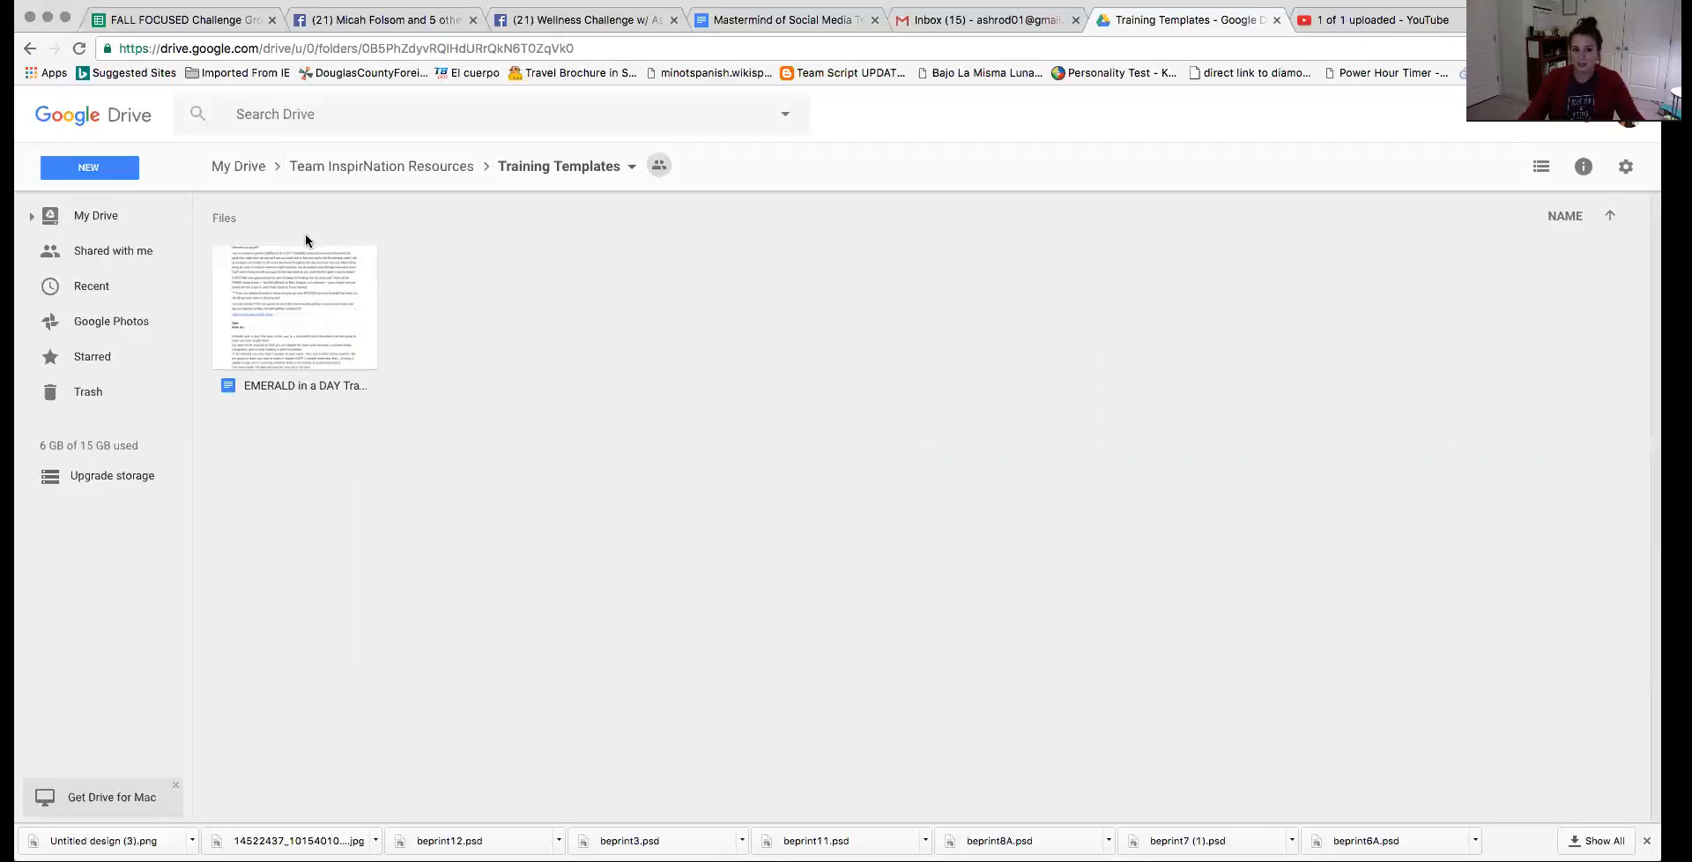
pyautogui.click(393, 169)
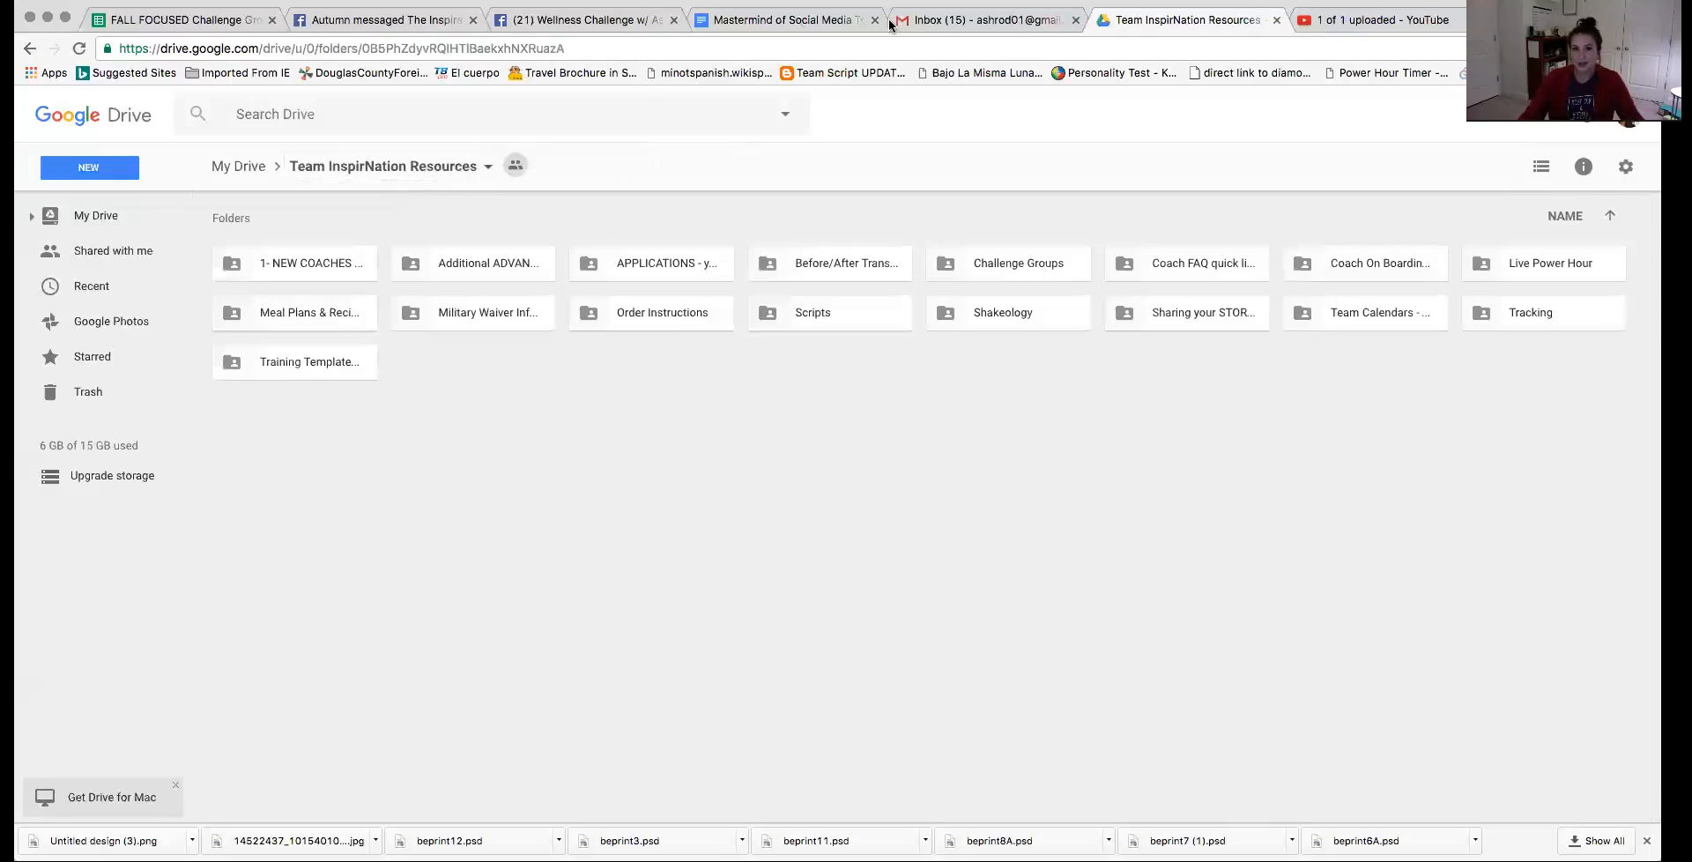